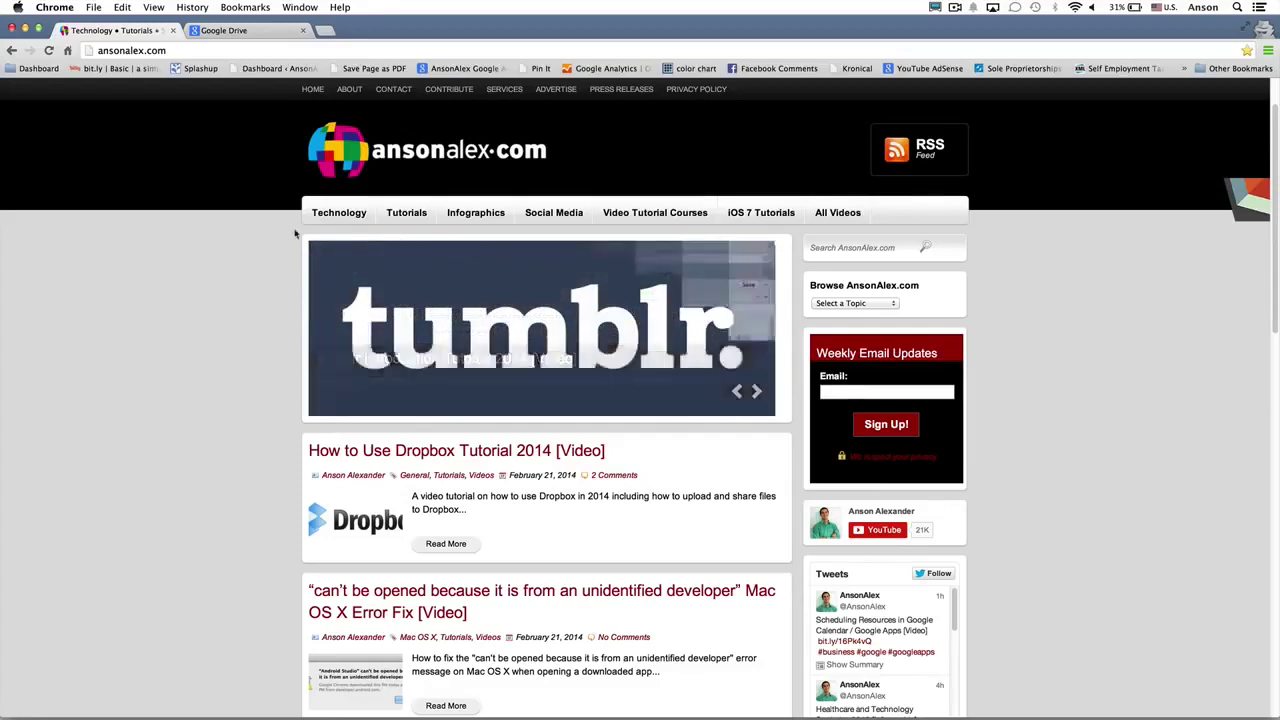
Step: Sign in to Google Drive with the account email and password
left_click(270, 34)
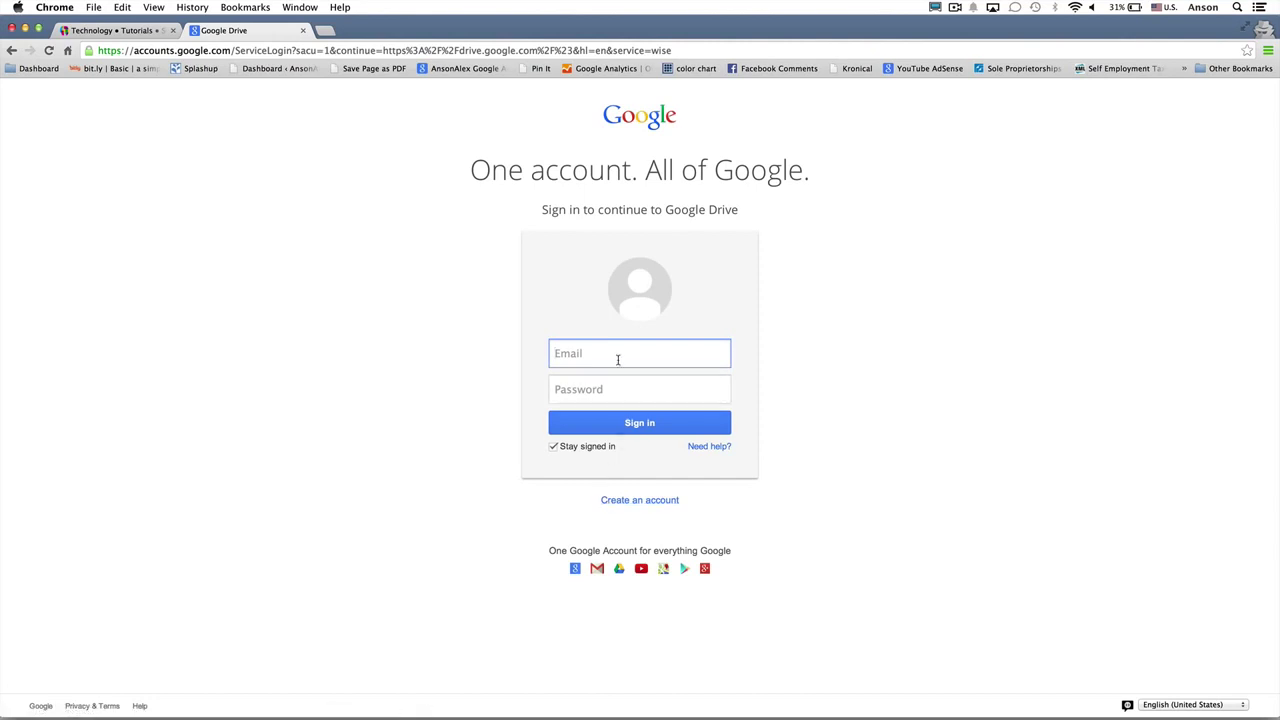
key("Tab")
type("••••")
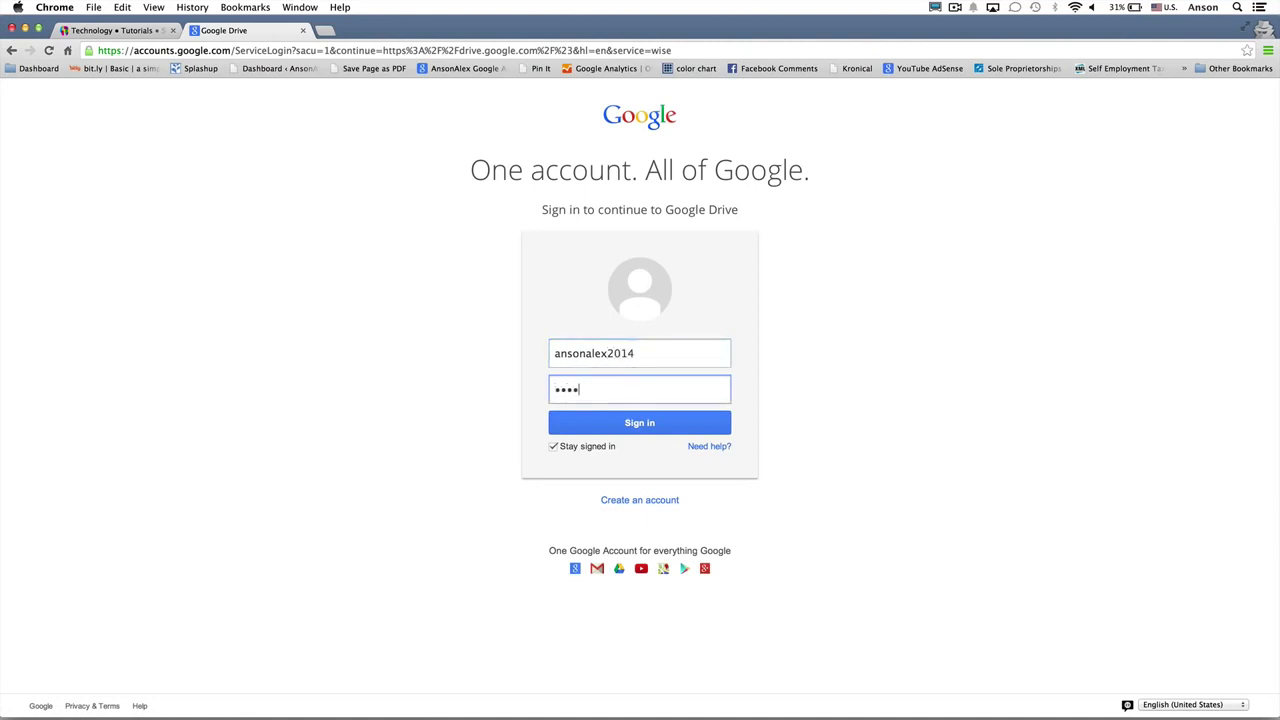
type("••••••")
key("Return")
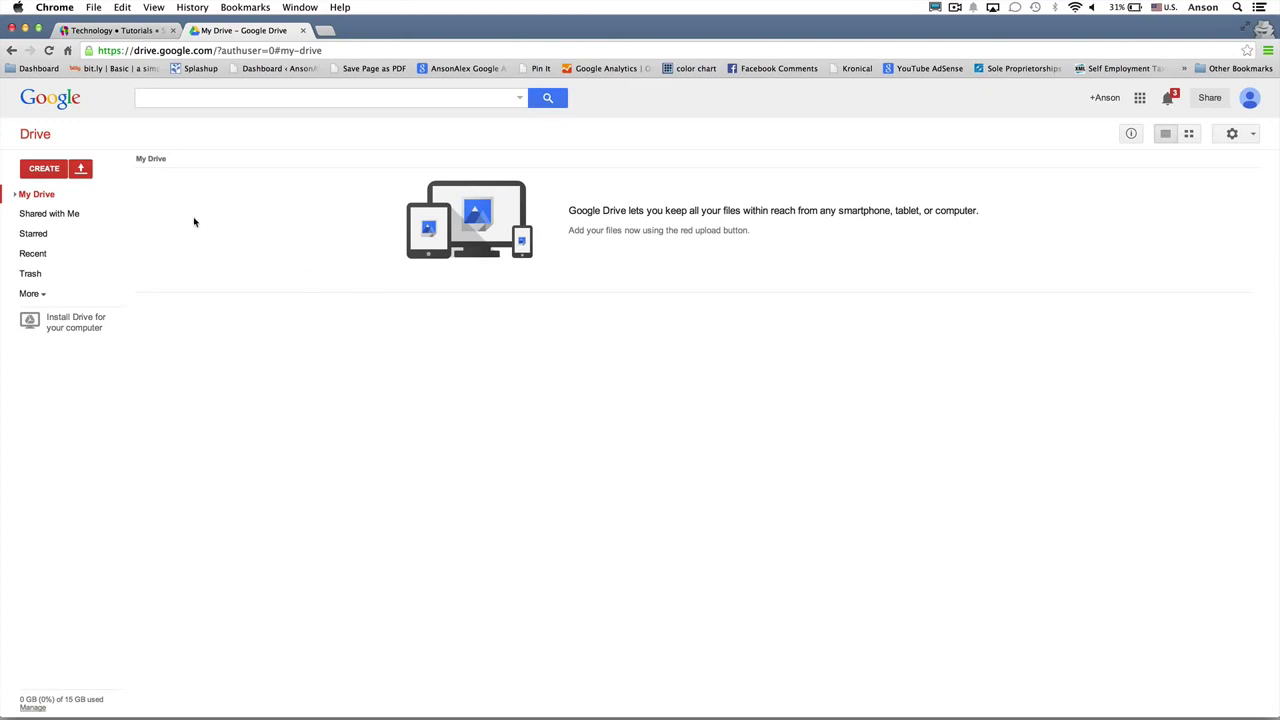
Step: Create a new blank Google Docs document from the CREATE menu
left_click(52, 169)
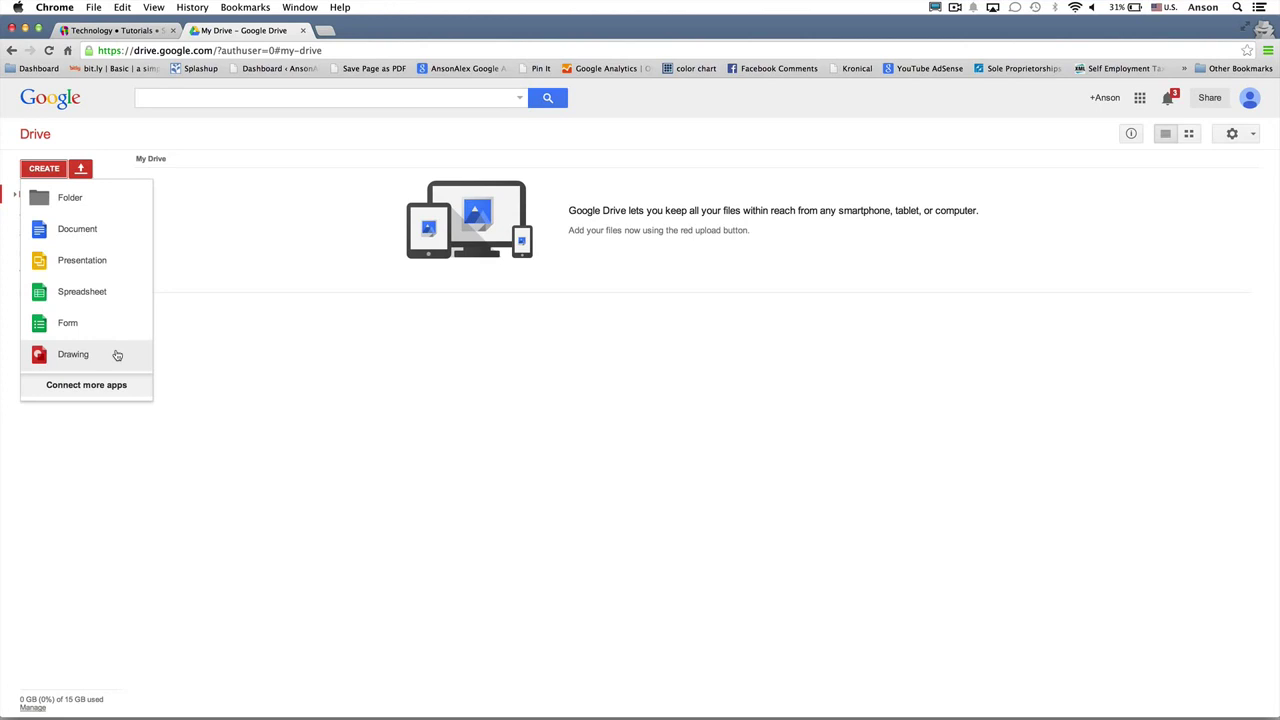
left_click(107, 240)
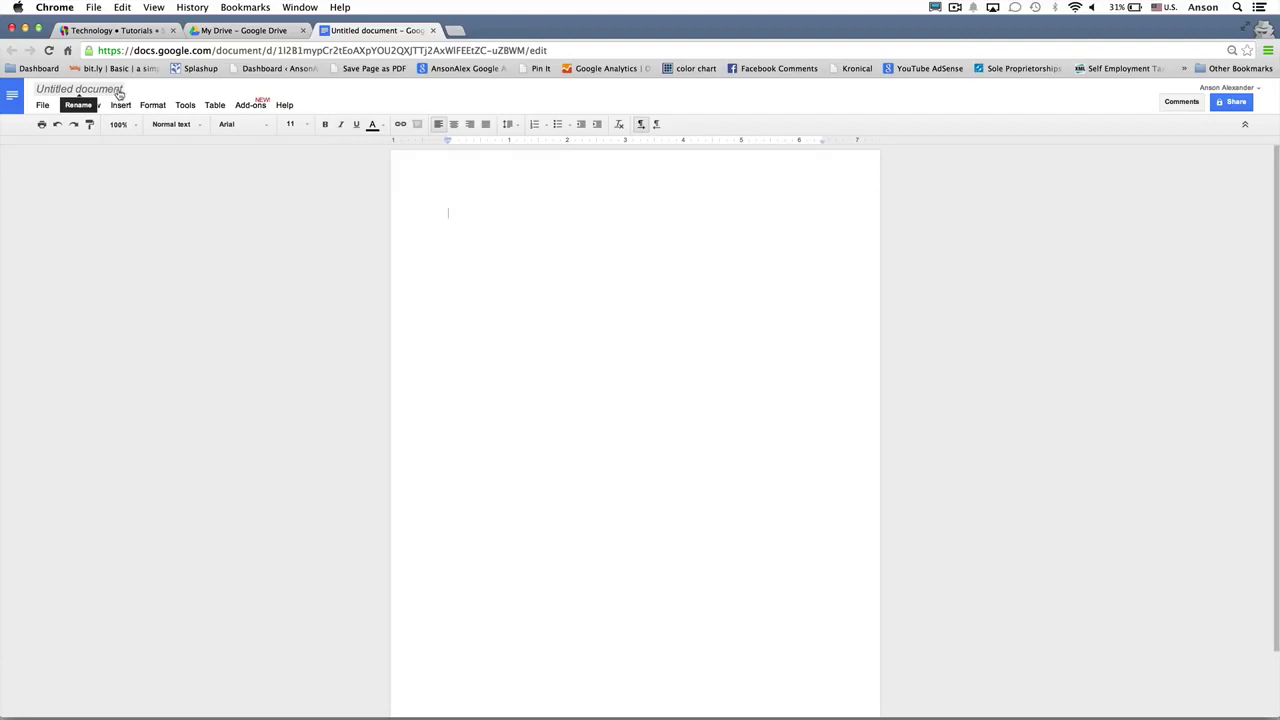
Step: Rename the untitled document to 'Shopping List'
left_click(120, 92)
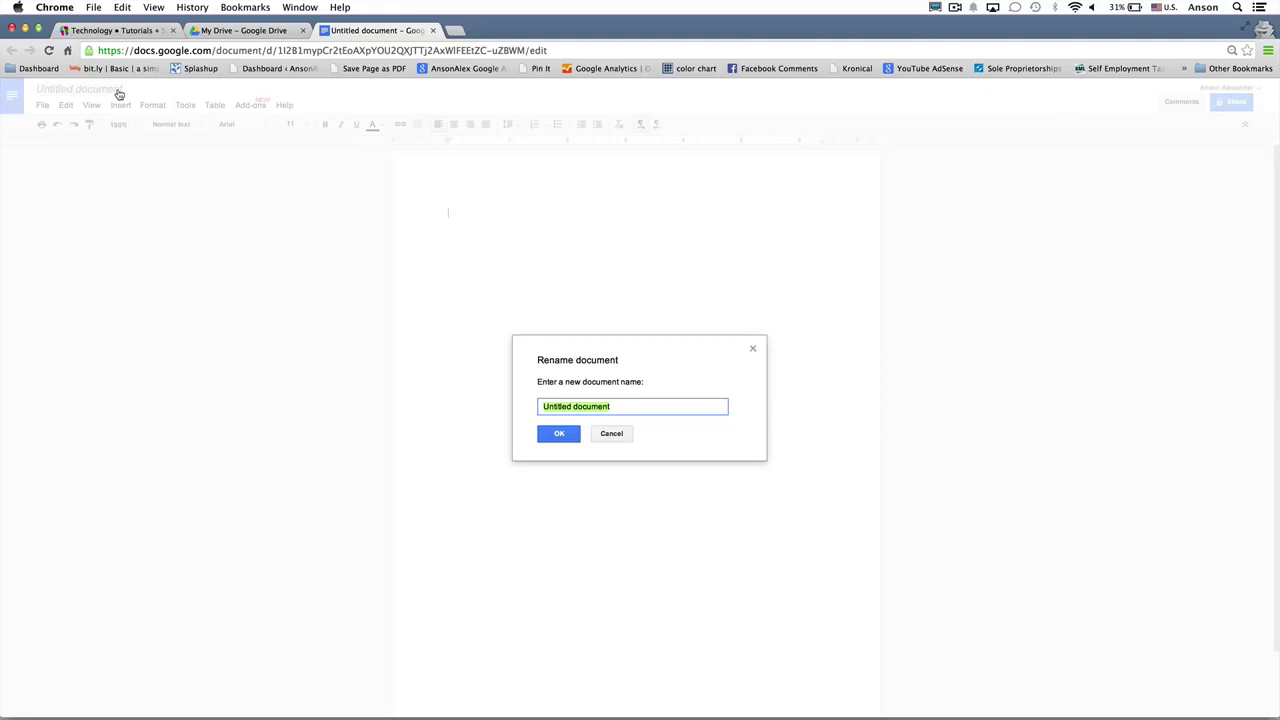
type("Shopping List")
left_click(548, 432)
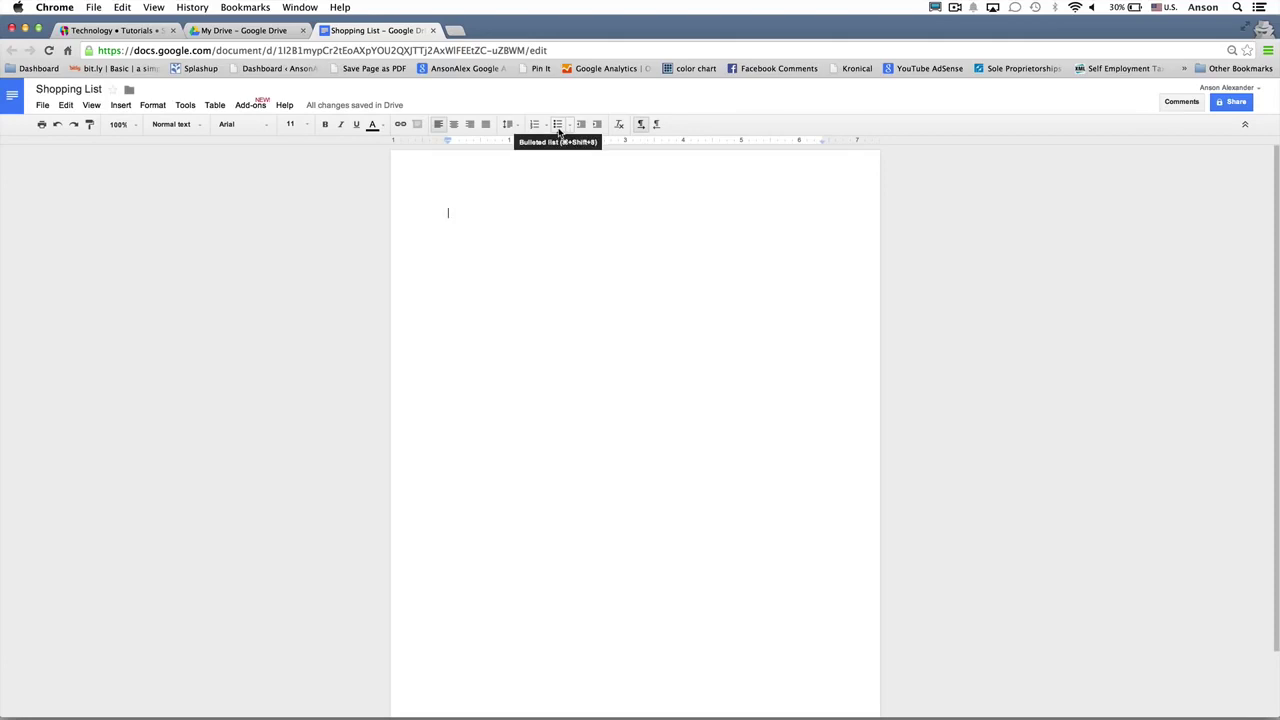
Step: Add a bulleted list of Milk, Lettuce, Yogurt, Pizza, Soda and Water
left_click(557, 126)
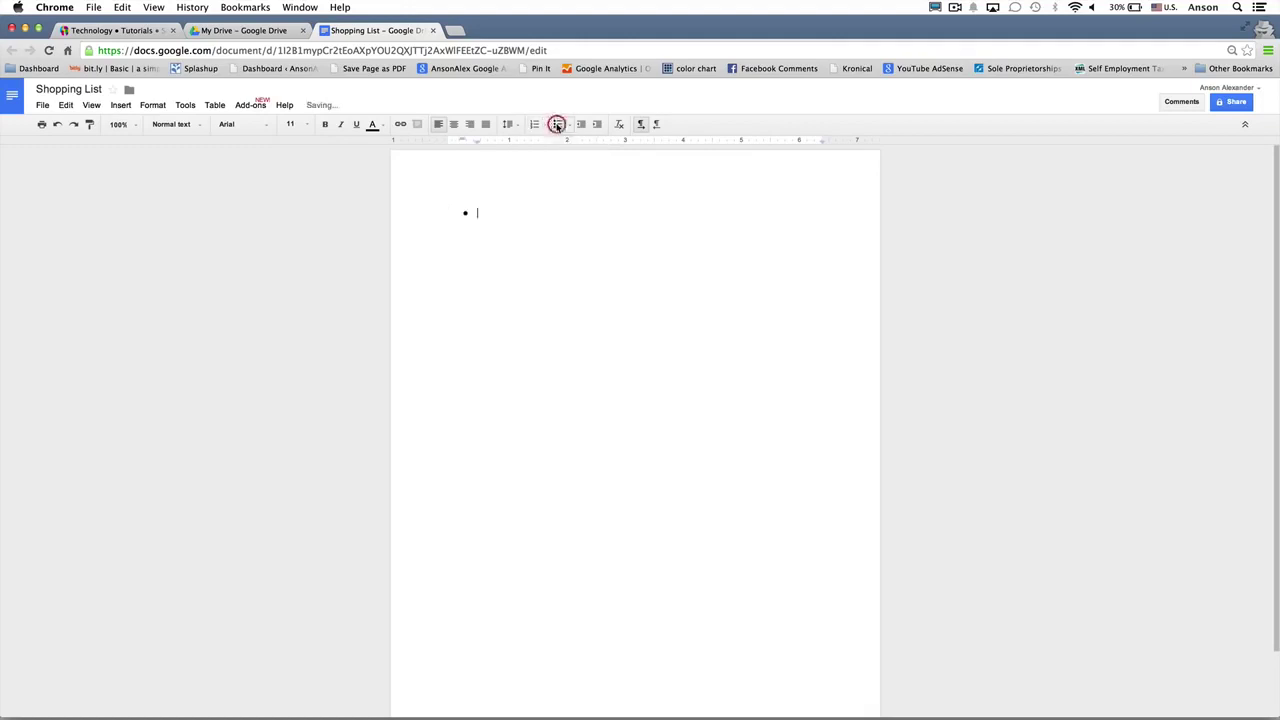
type("Milk")
key("Return")
type("Lettuce")
key("Return")
type("Yogurt")
key("Return")
type("Piz")
type("Soda")
key("Return")
type("Water")
key("Return")
key("Return")
key("BackSpace")
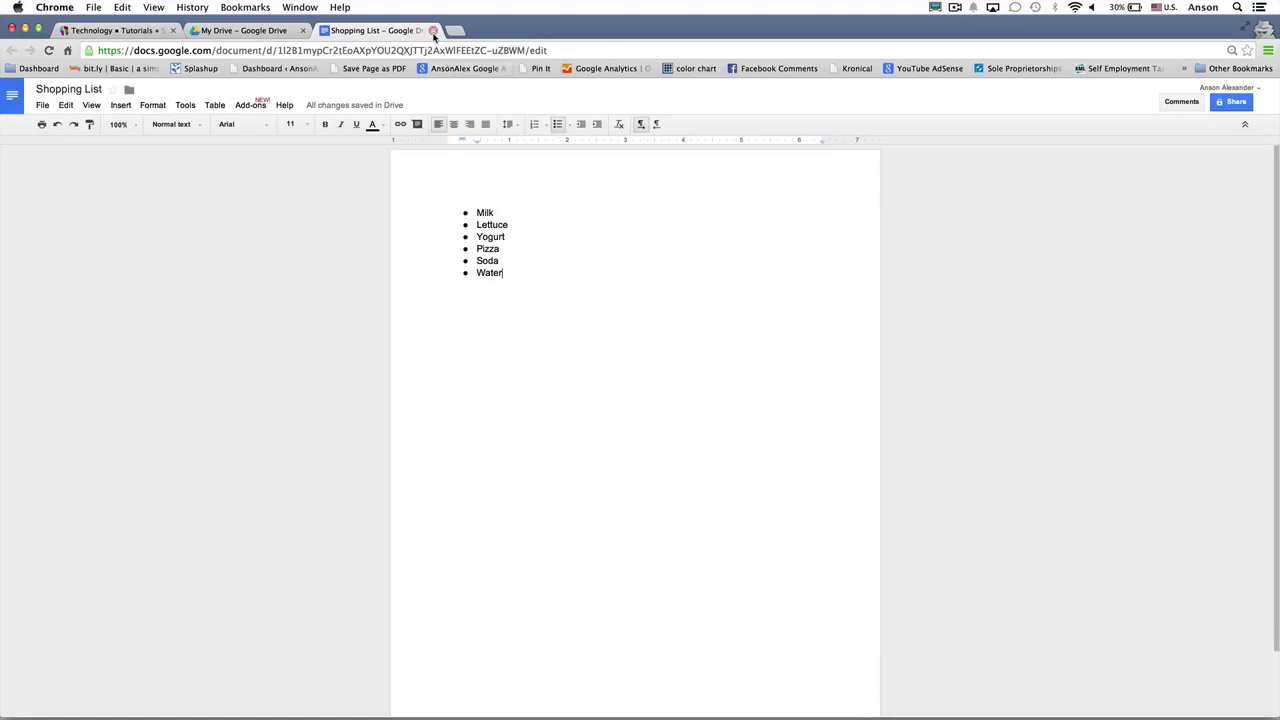
Step: Close Shopping List, check Recent and My Drive, then start a blank spreadsheet from CREATE
left_click(432, 30)
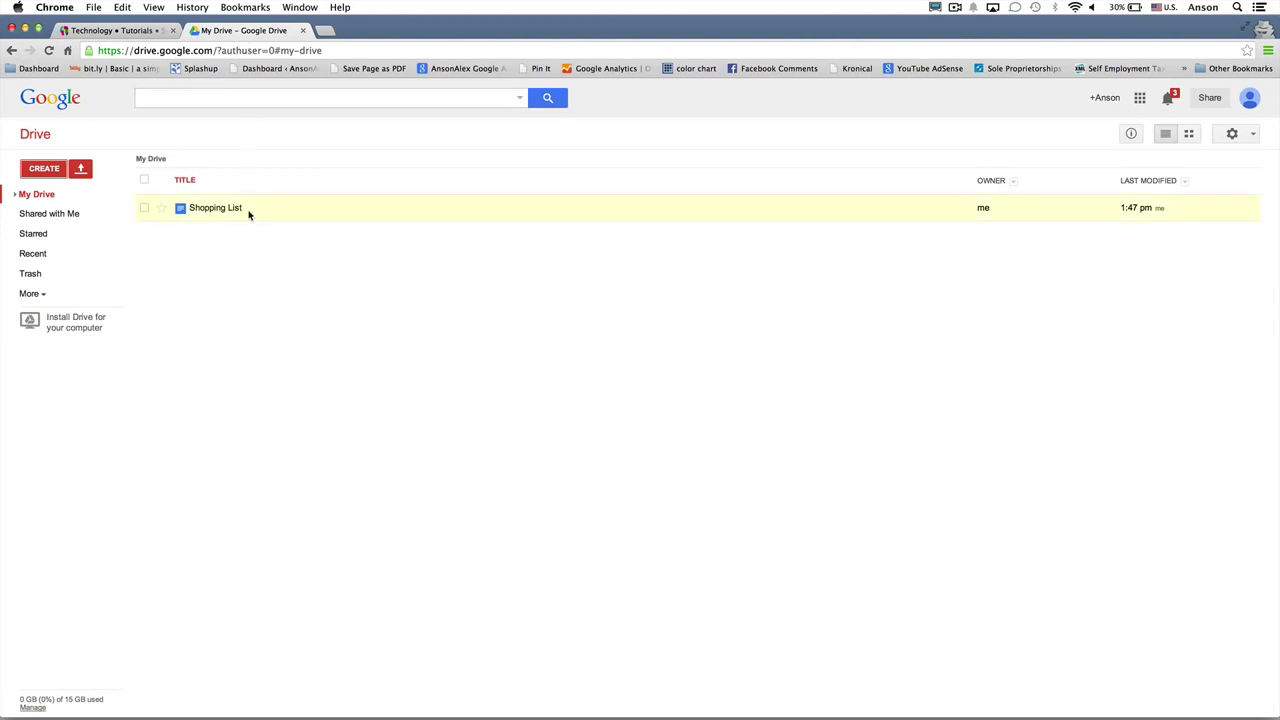
left_click(44, 168)
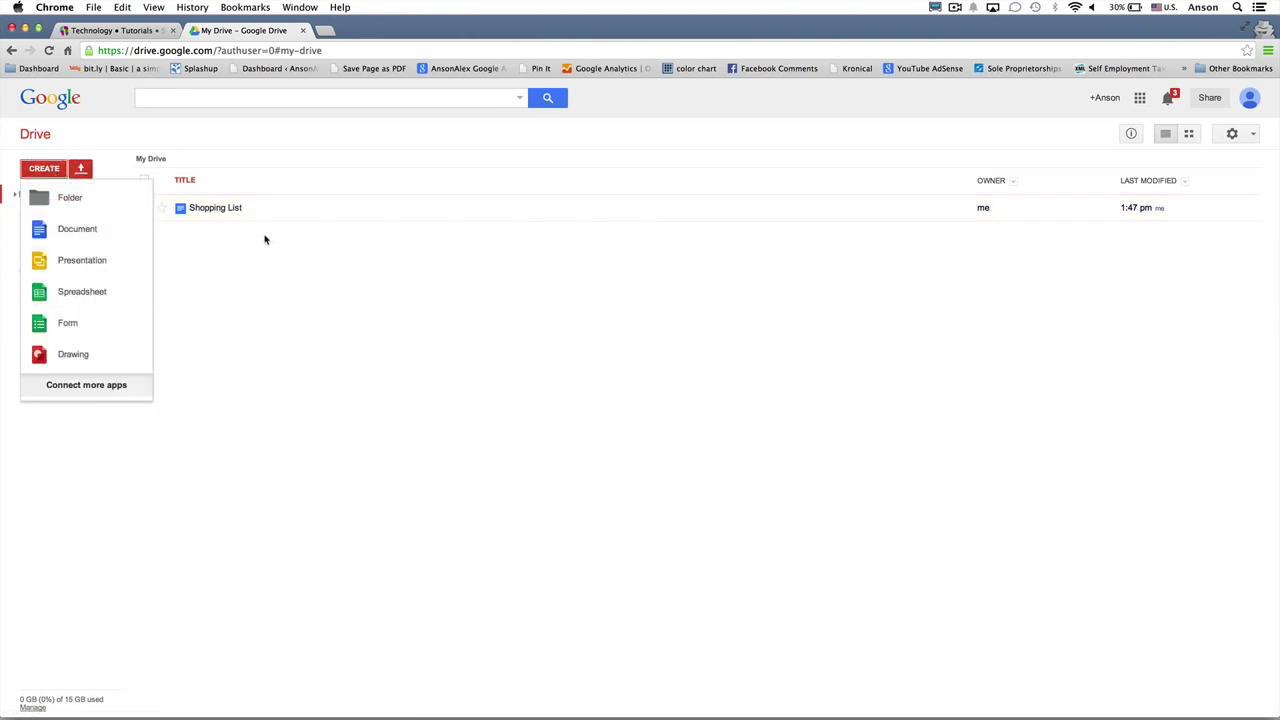
left_click(198, 297)
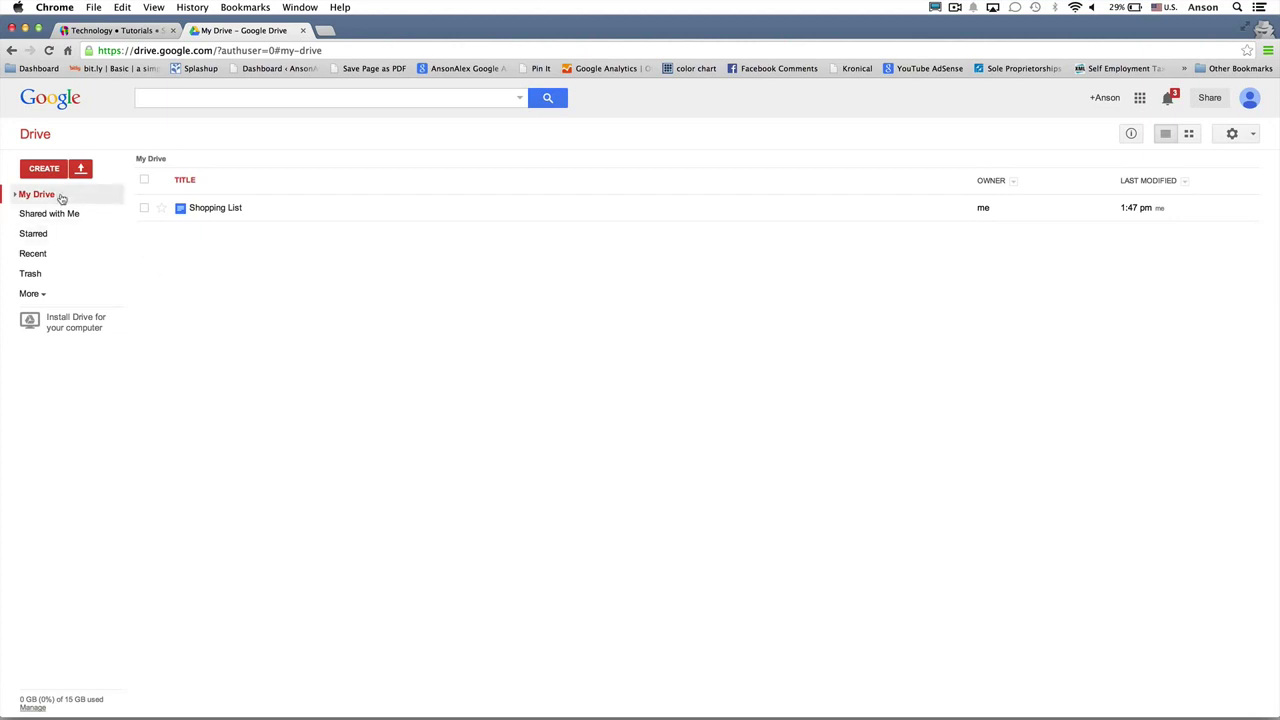
left_click(60, 258)
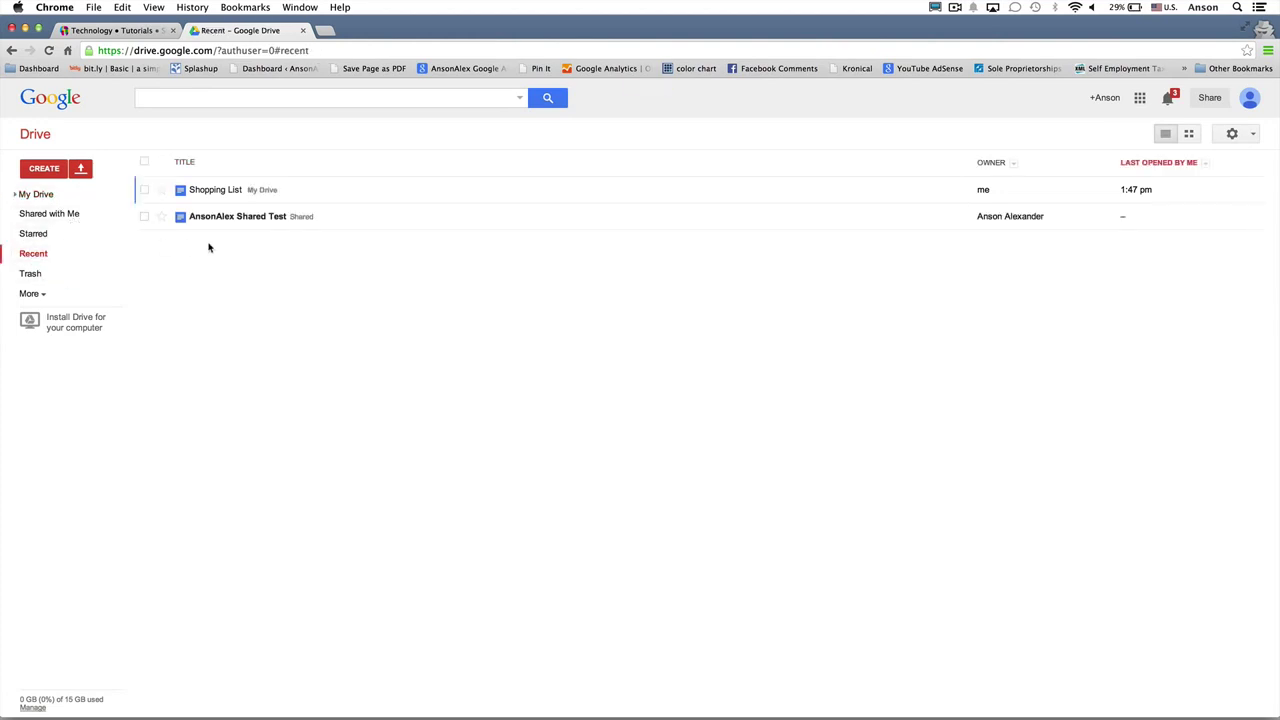
left_click(67, 198)
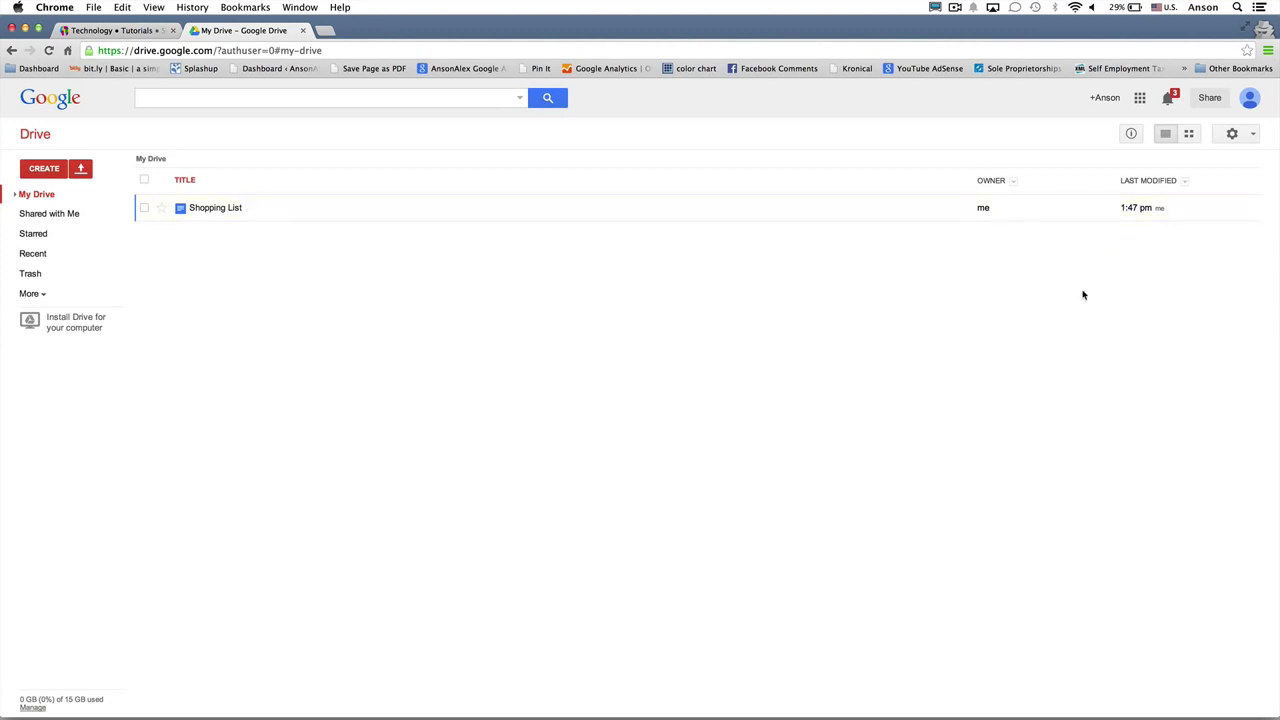
left_click(44, 168)
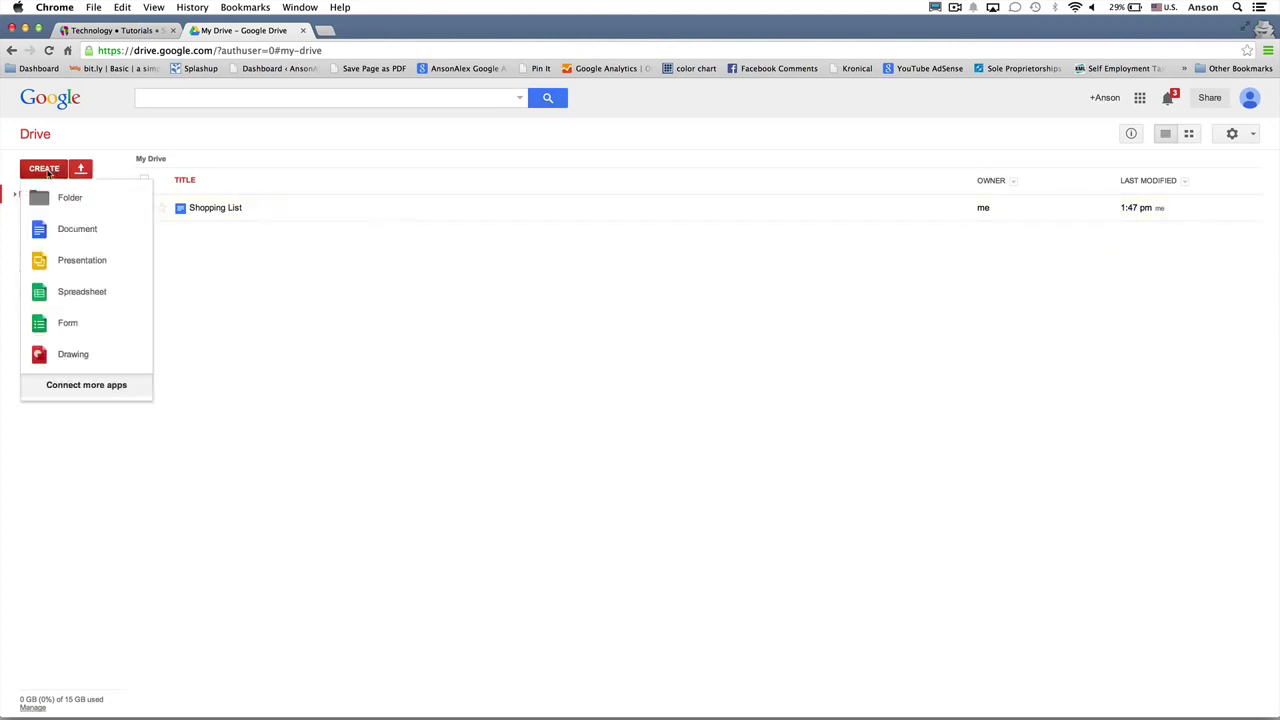
left_click(91, 296)
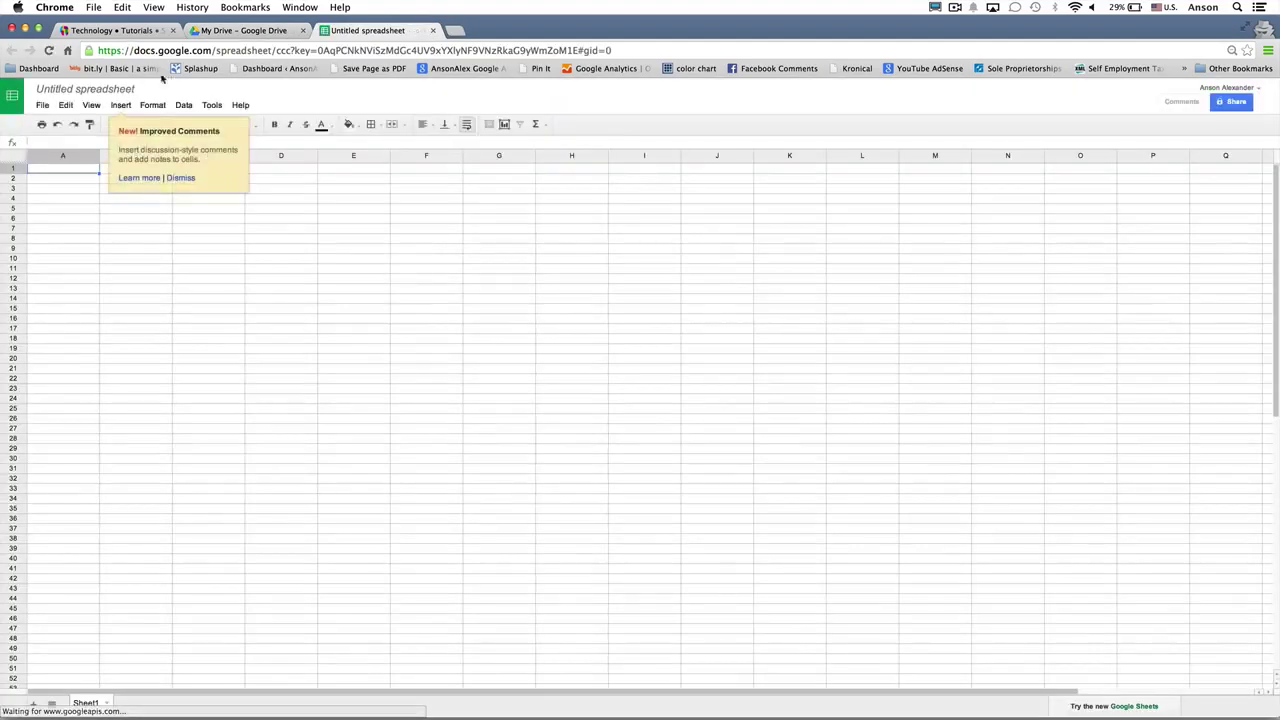
Step: Title the new spreadsheet 'Financial Spreadsheet'
left_click(112, 90)
type("Fina")
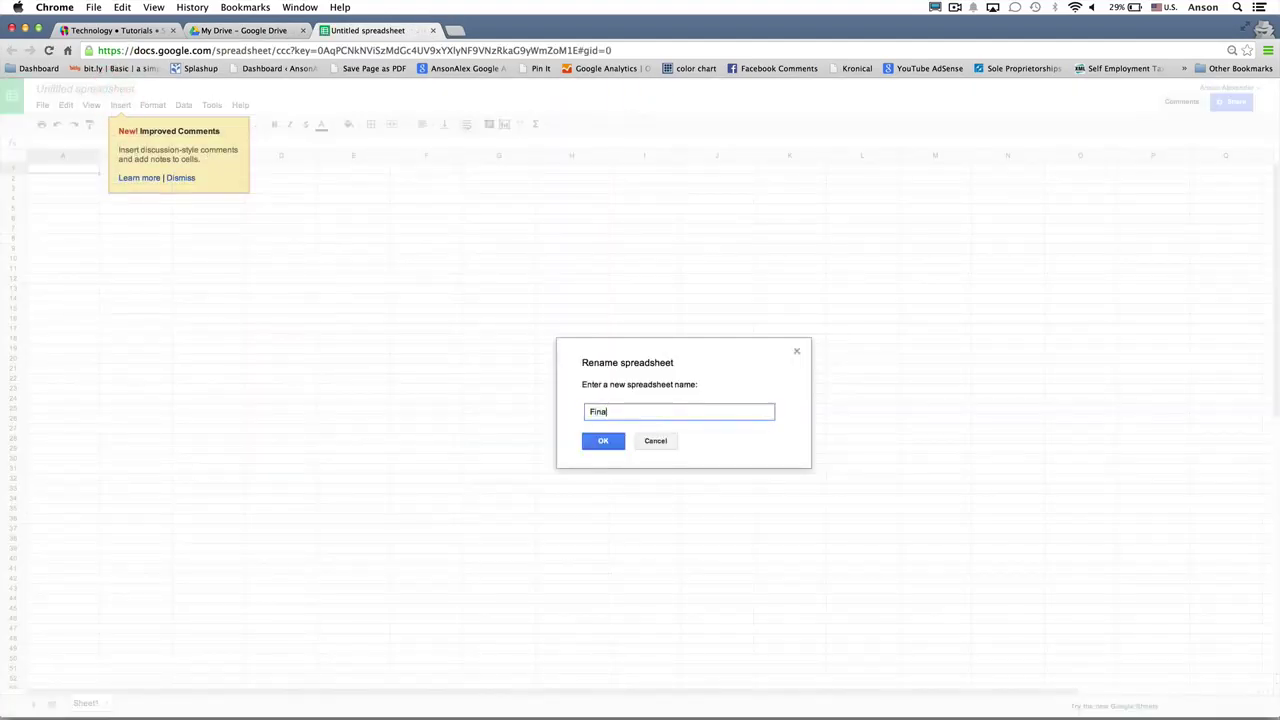
type("ncial Spreadsheet")
key("Return")
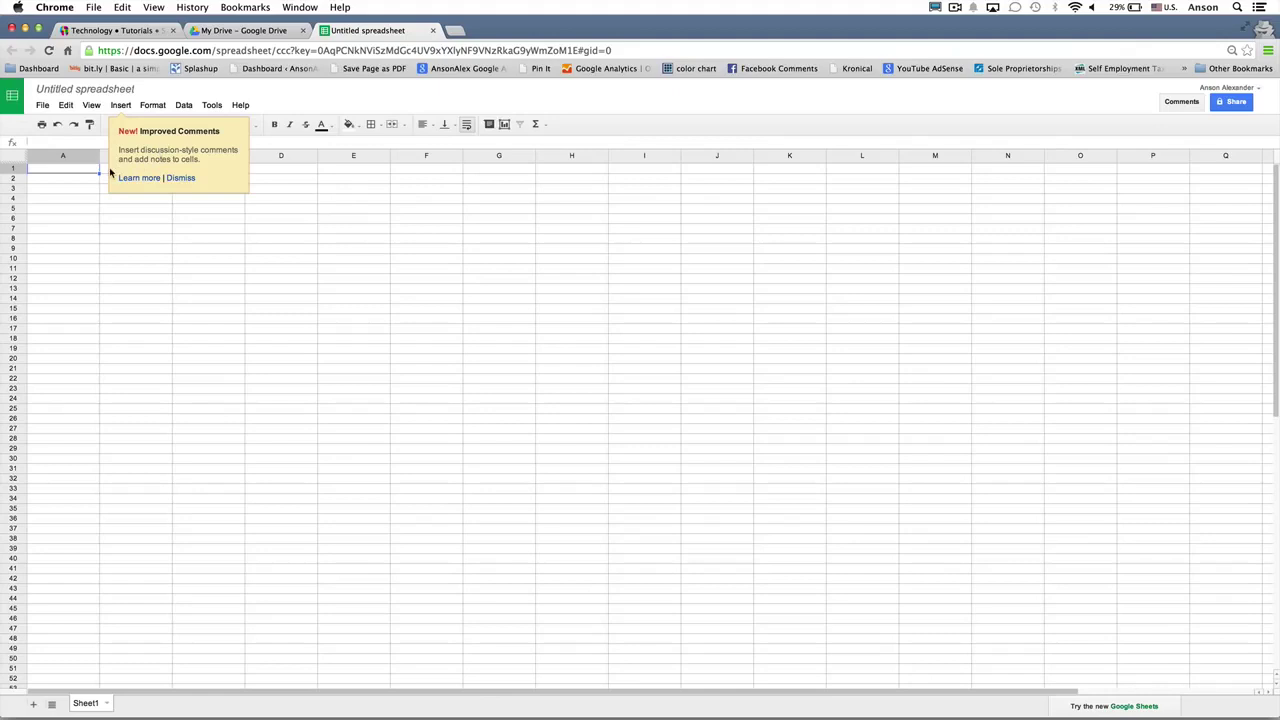
Step: Enter 354, 345, 354, 345 into cells A1 through A4
type("354")
key("Return")
type("345")
key("Return")
type("354")
key("Return")
type("345")
key("Return")
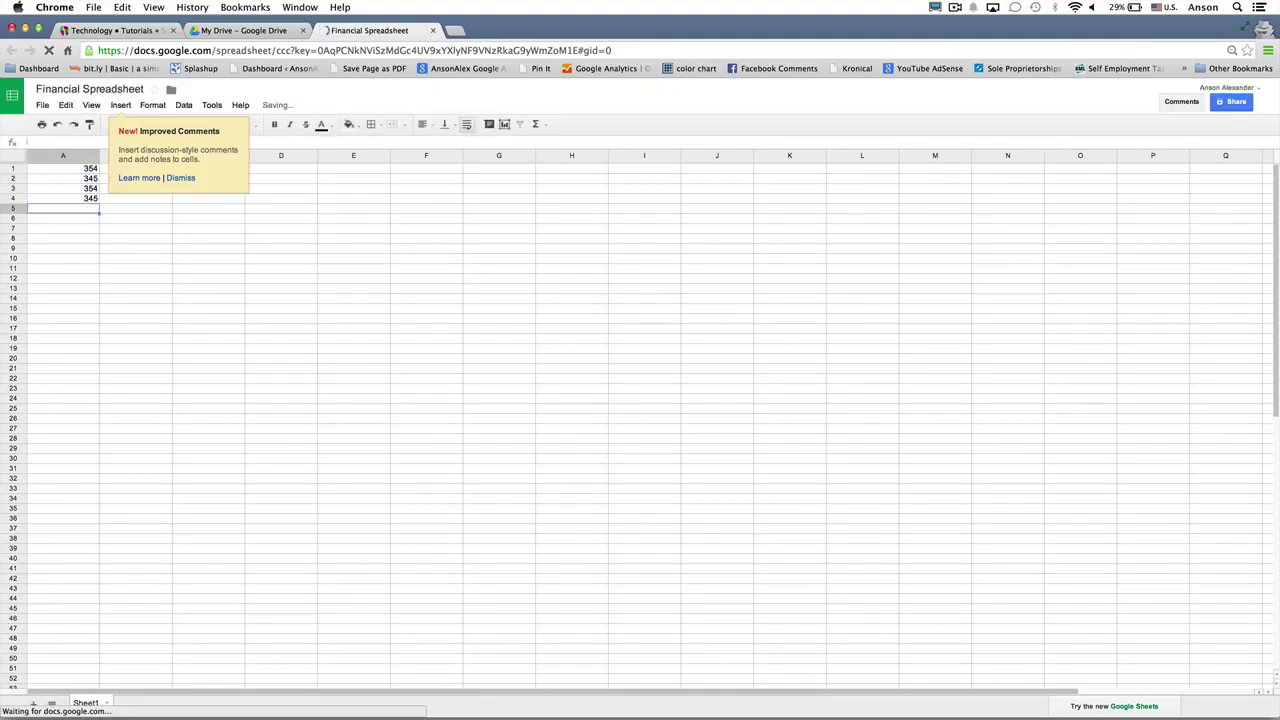
Step: Close Financial Spreadsheet, reload Drive, and view the Recent file list
left_click(433, 31)
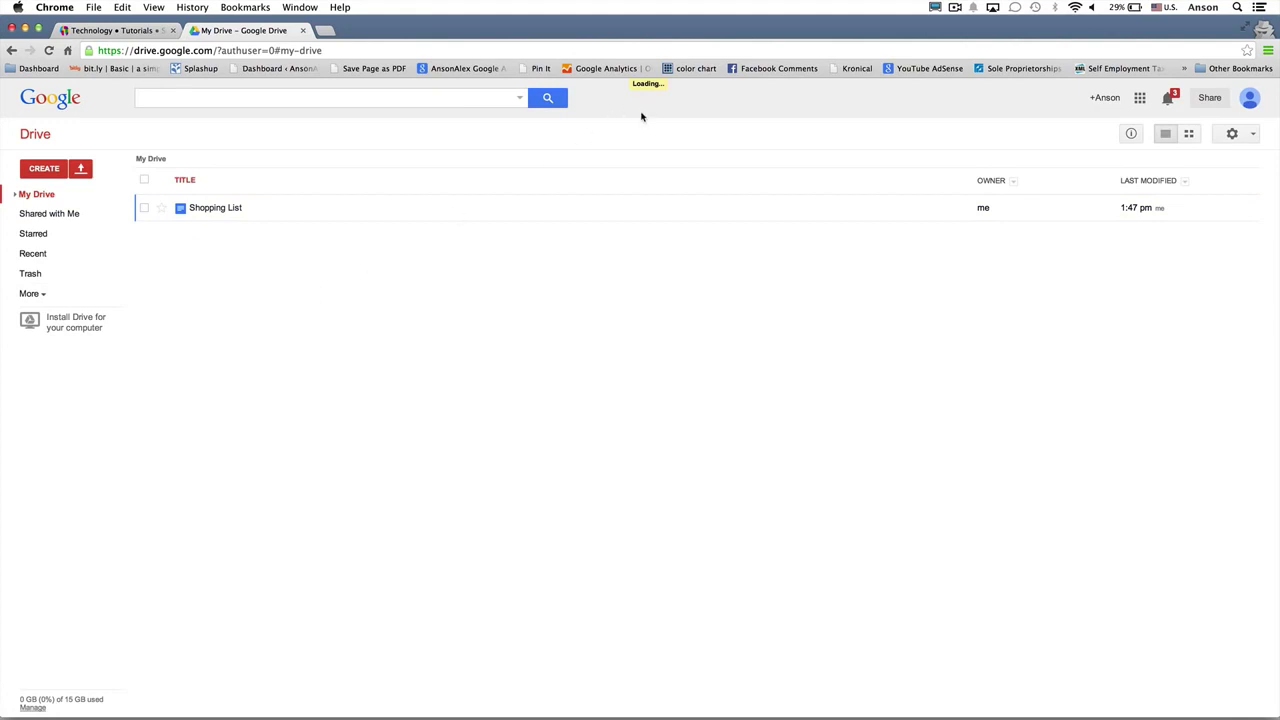
key("super+r")
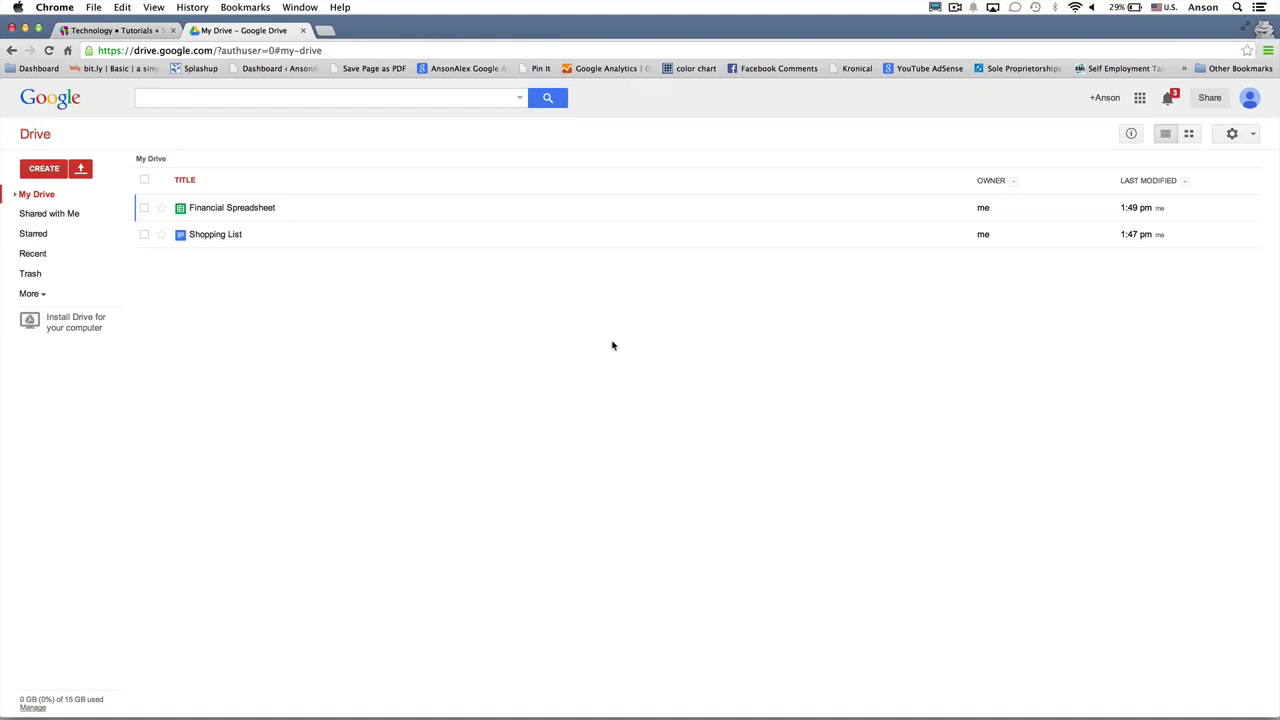
left_click(46, 258)
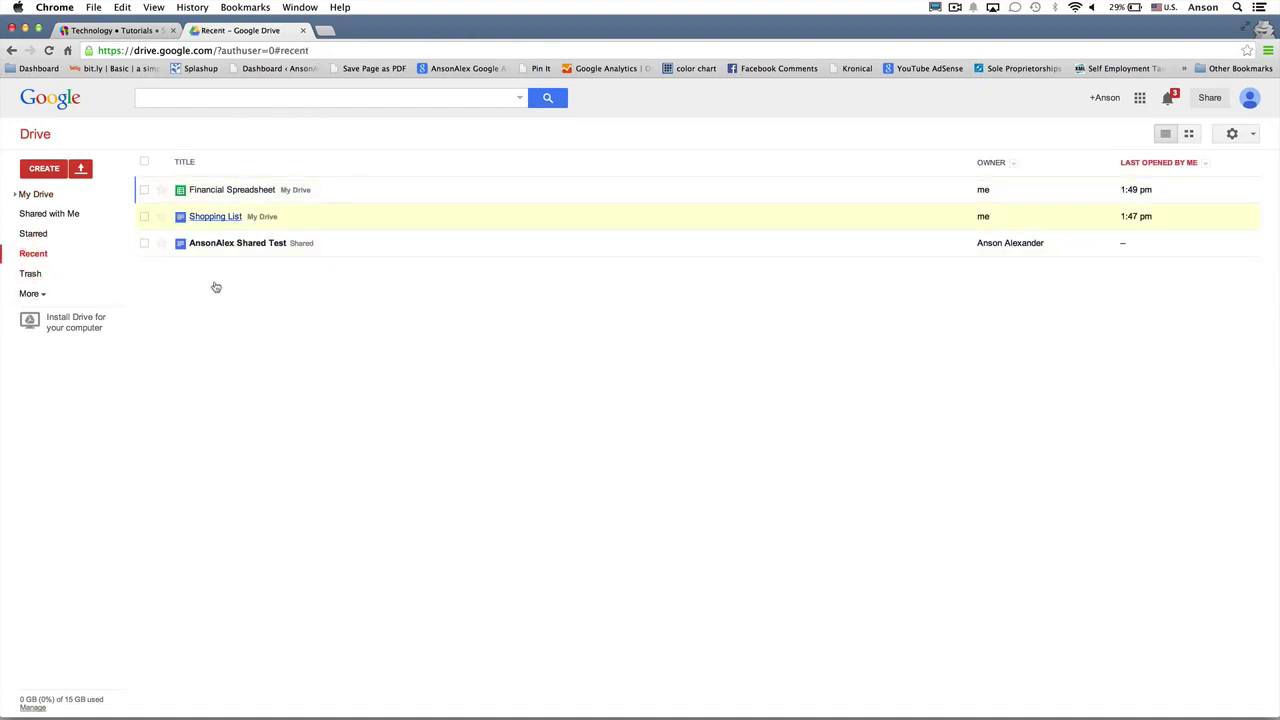
Step: Return to My Drive, then open Shared with Me to find the one shared test document
left_click(60, 201)
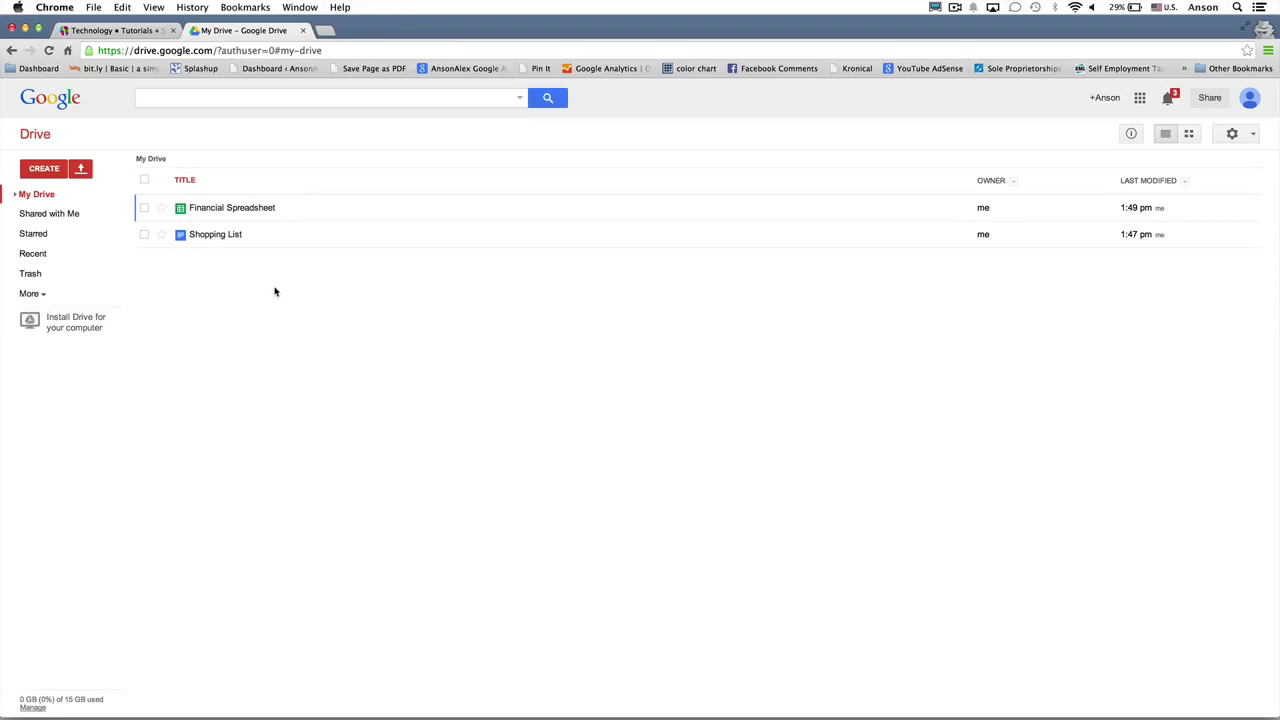
left_click(87, 218)
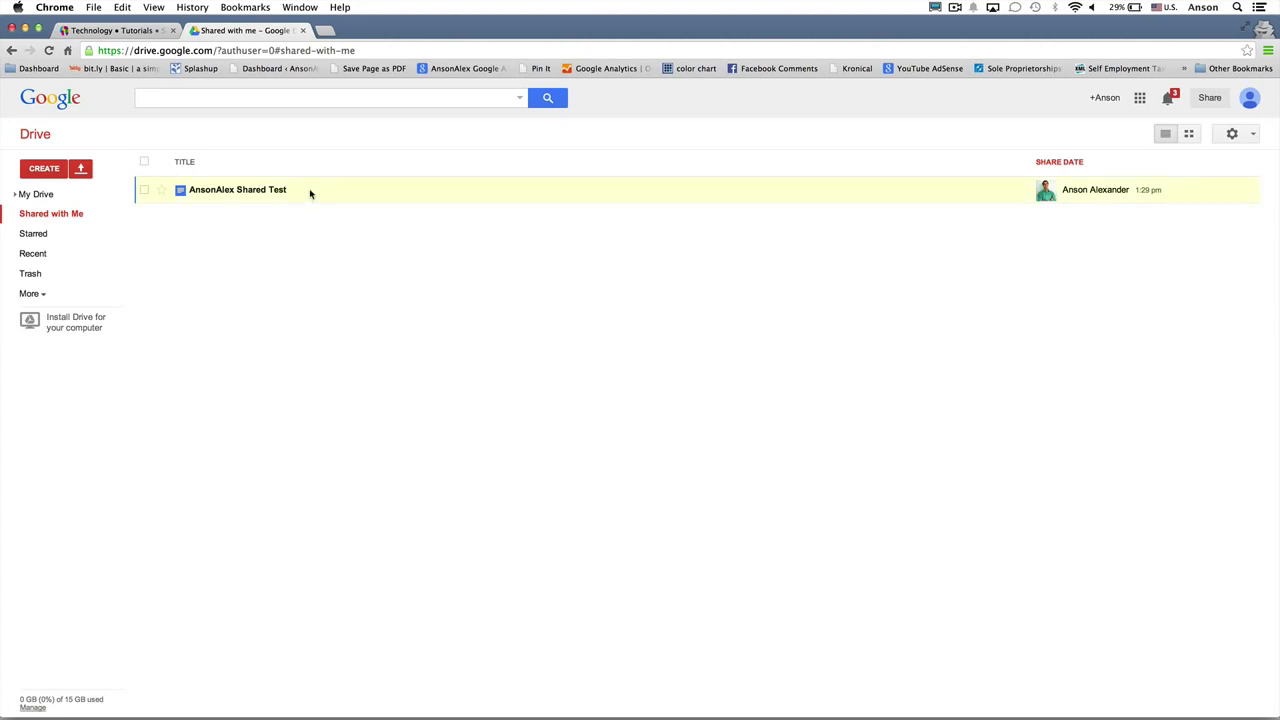
Step: Drag the shared test document onto My Drive and open My Drive to confirm it's listed
left_click_drag(303, 194, 66, 194)
left_click(66, 194)
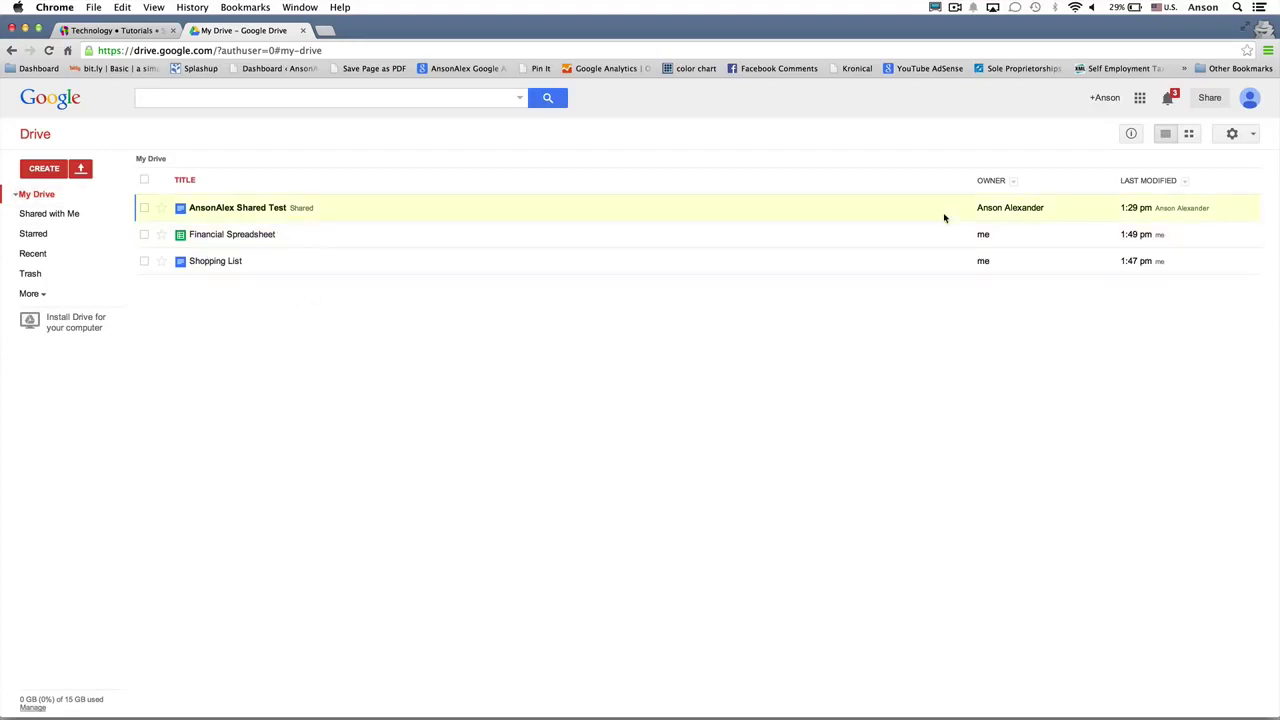
Step: Sort the My Drive list by Last Modified so Financial Spreadsheet is on top
left_click(1138, 183)
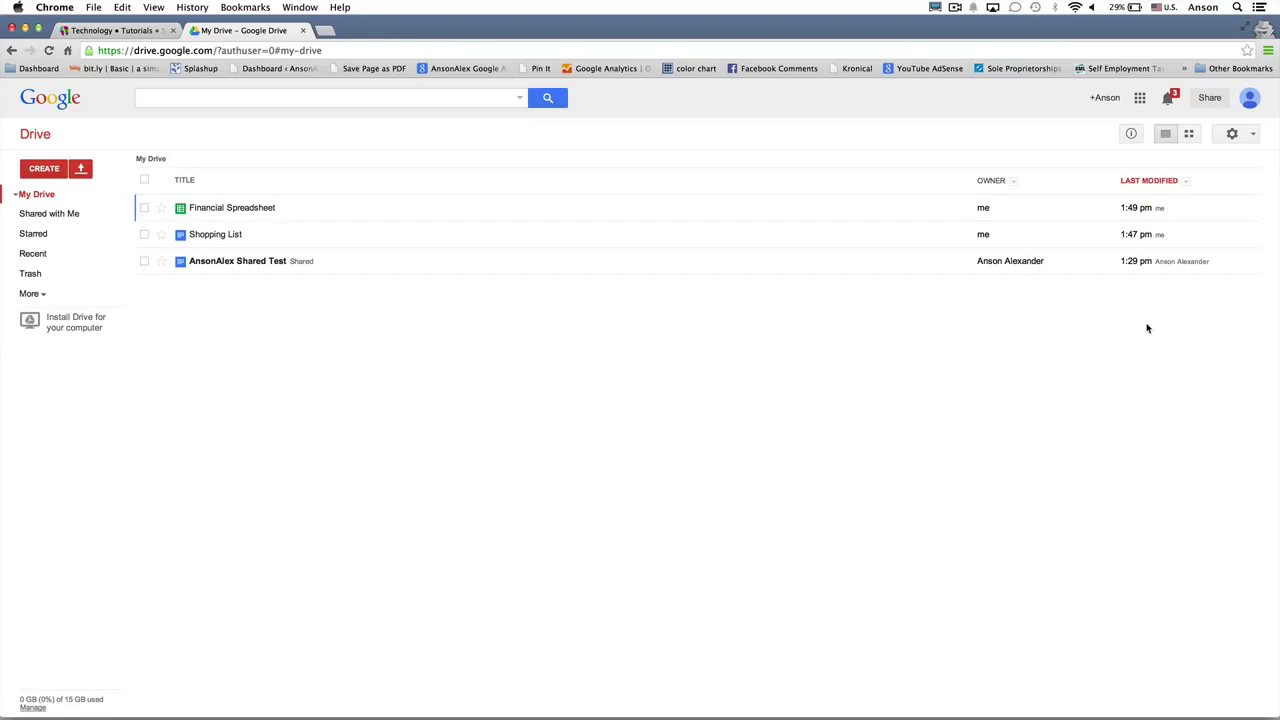
Step: Create a new folder named 'Personal Documents' in My Drive
left_click(50, 170)
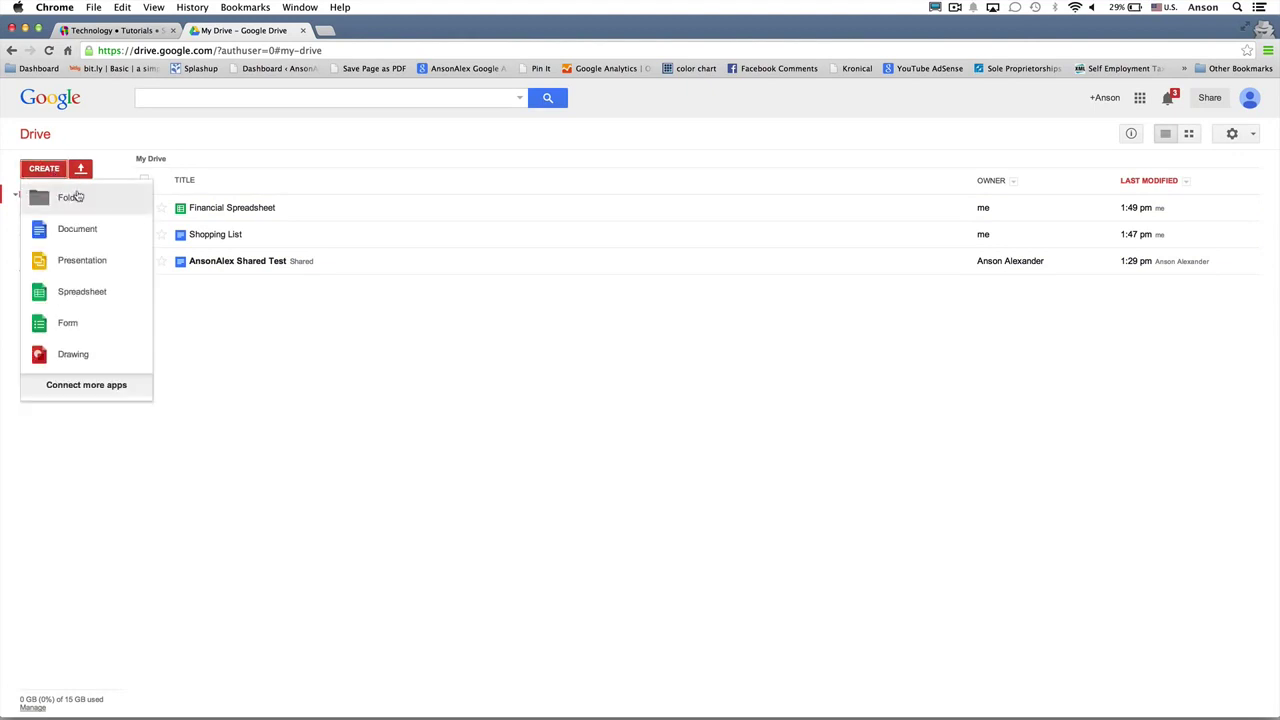
left_click(70, 197)
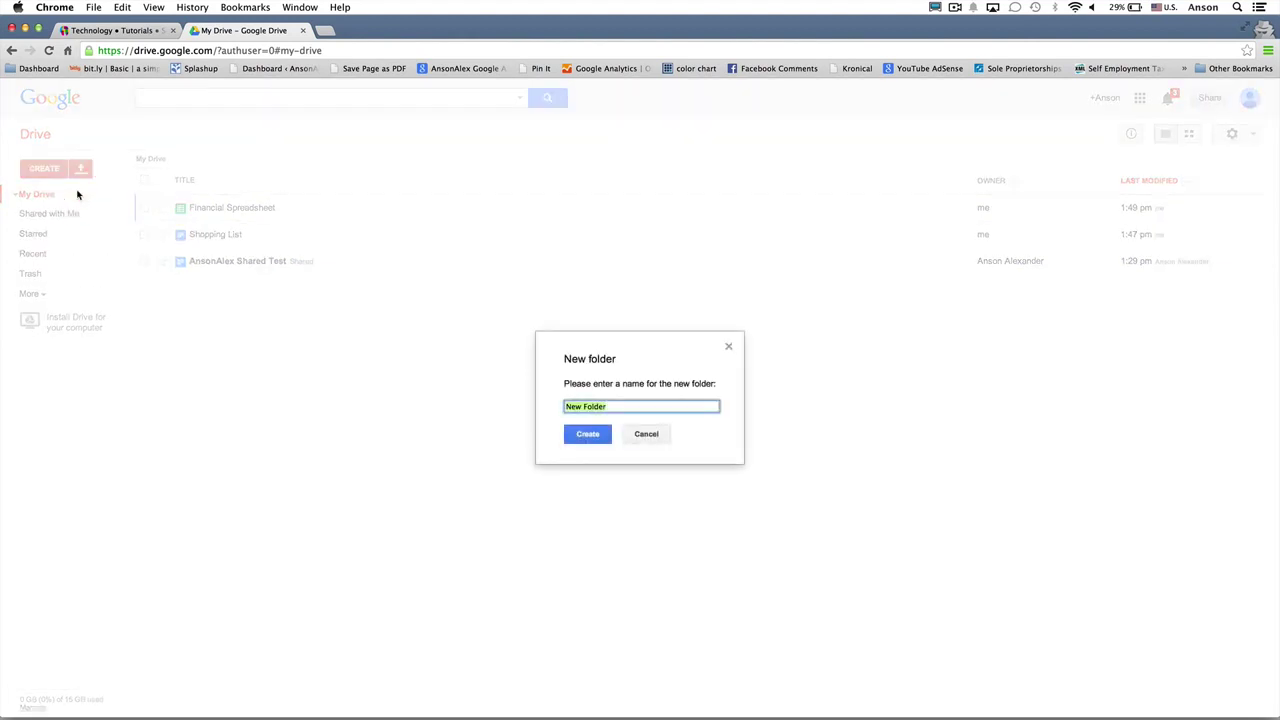
type("Personal Documents")
left_click(587, 434)
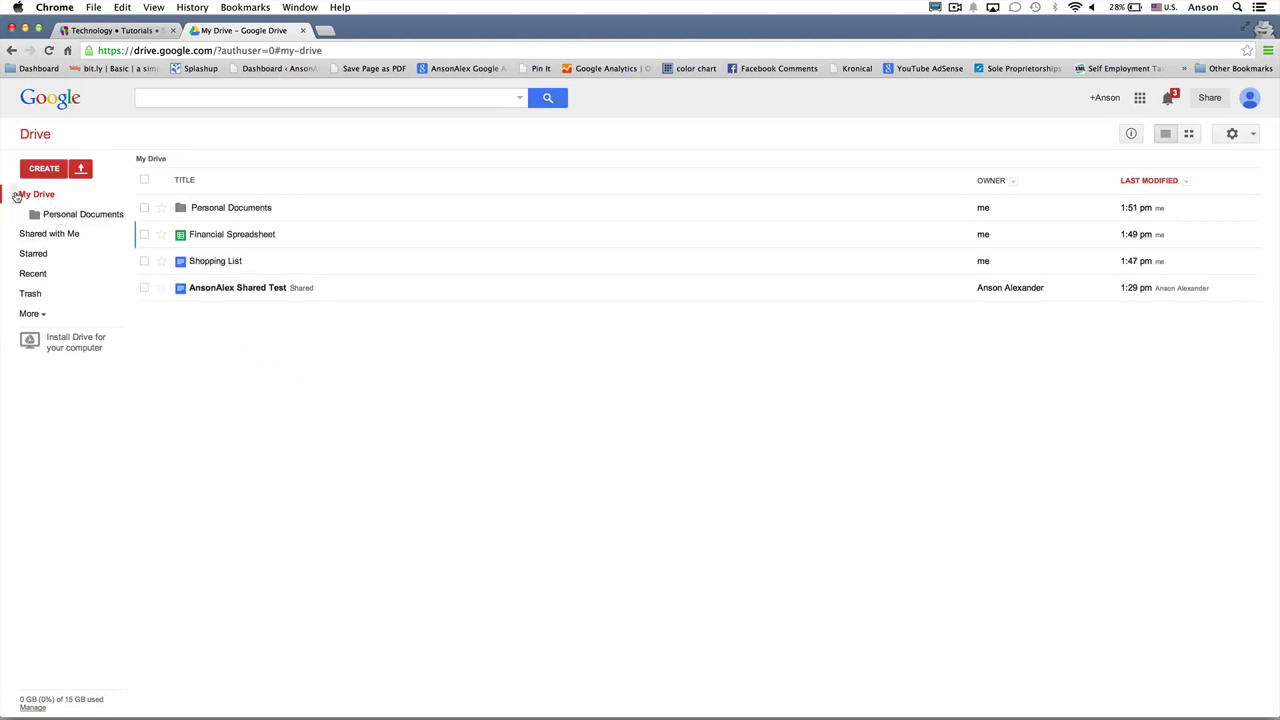
Step: Drag Shopping List into the Personal Documents folder, check it there, then go back to My Drive
left_click(15, 195)
left_click(15, 195)
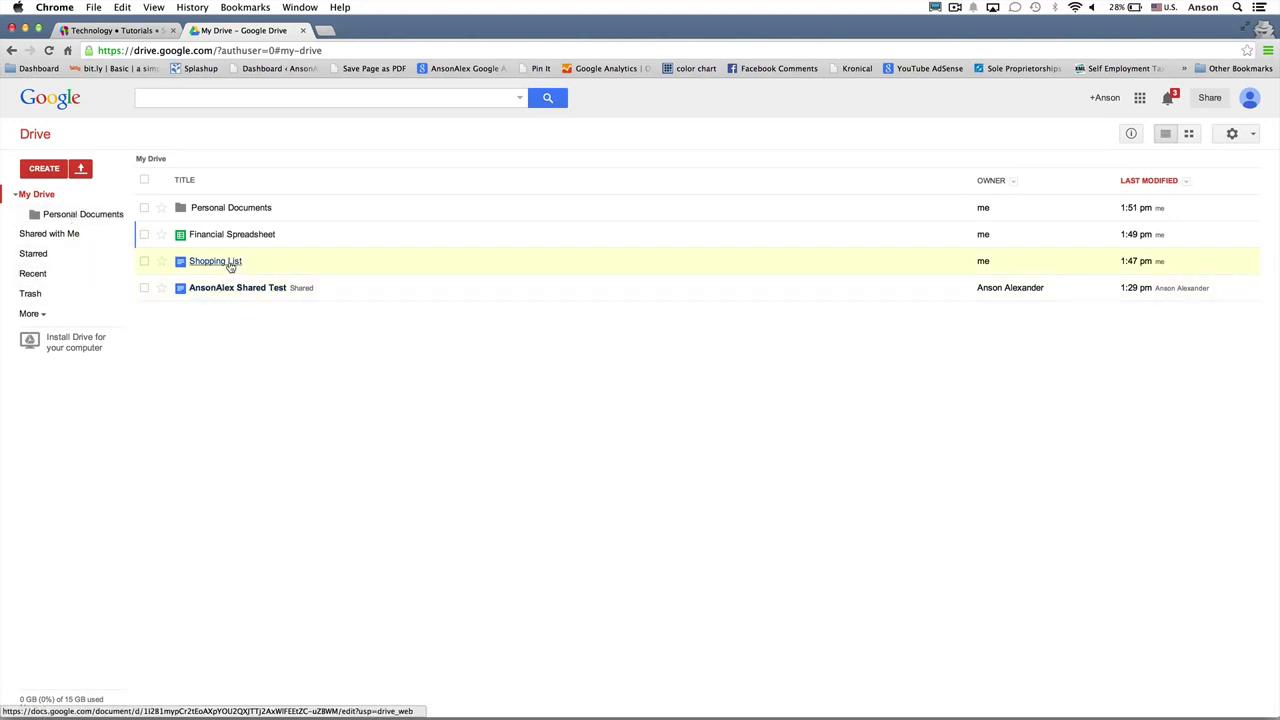
left_click_drag(228, 265, 89, 216)
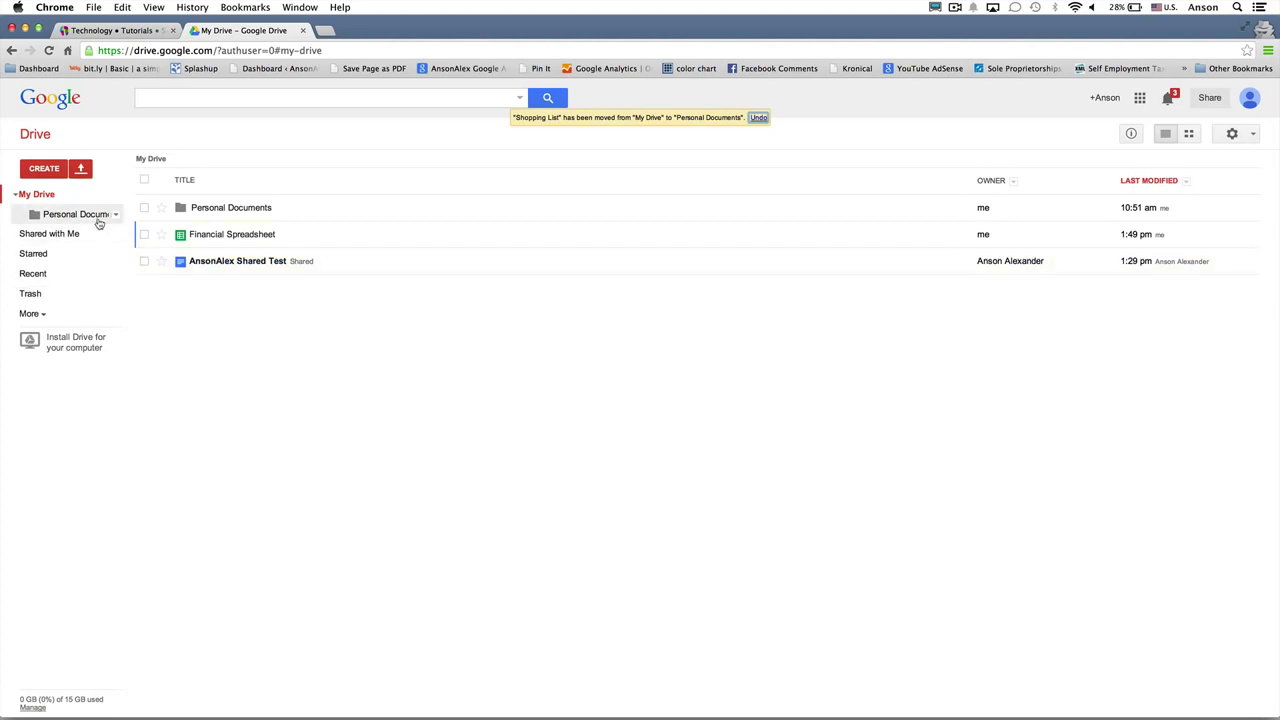
left_click(98, 218)
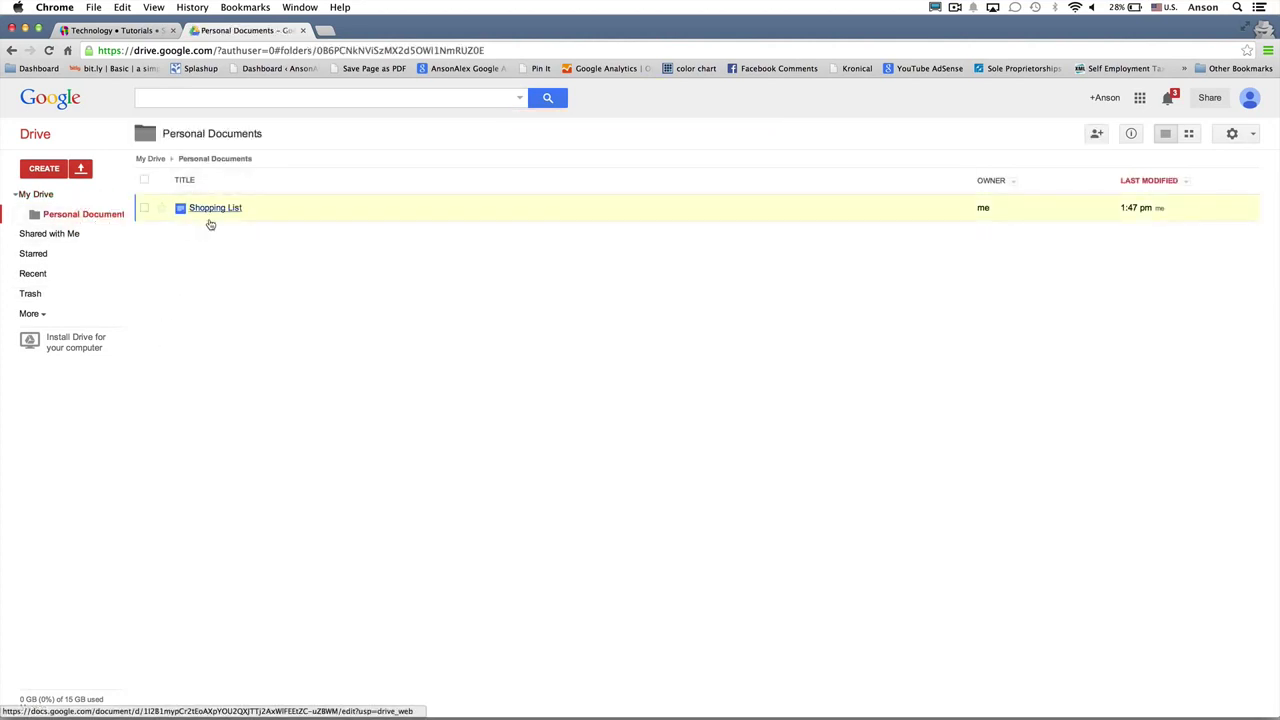
left_click(89, 196)
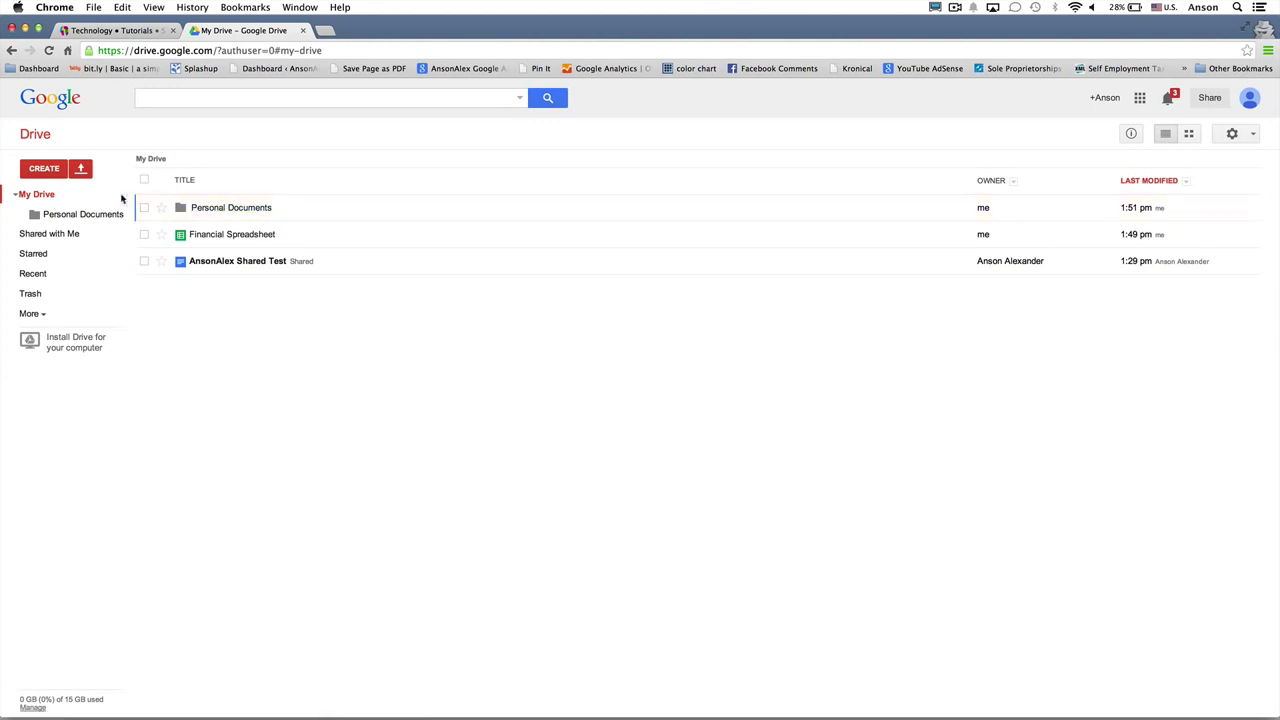
left_click(93, 273)
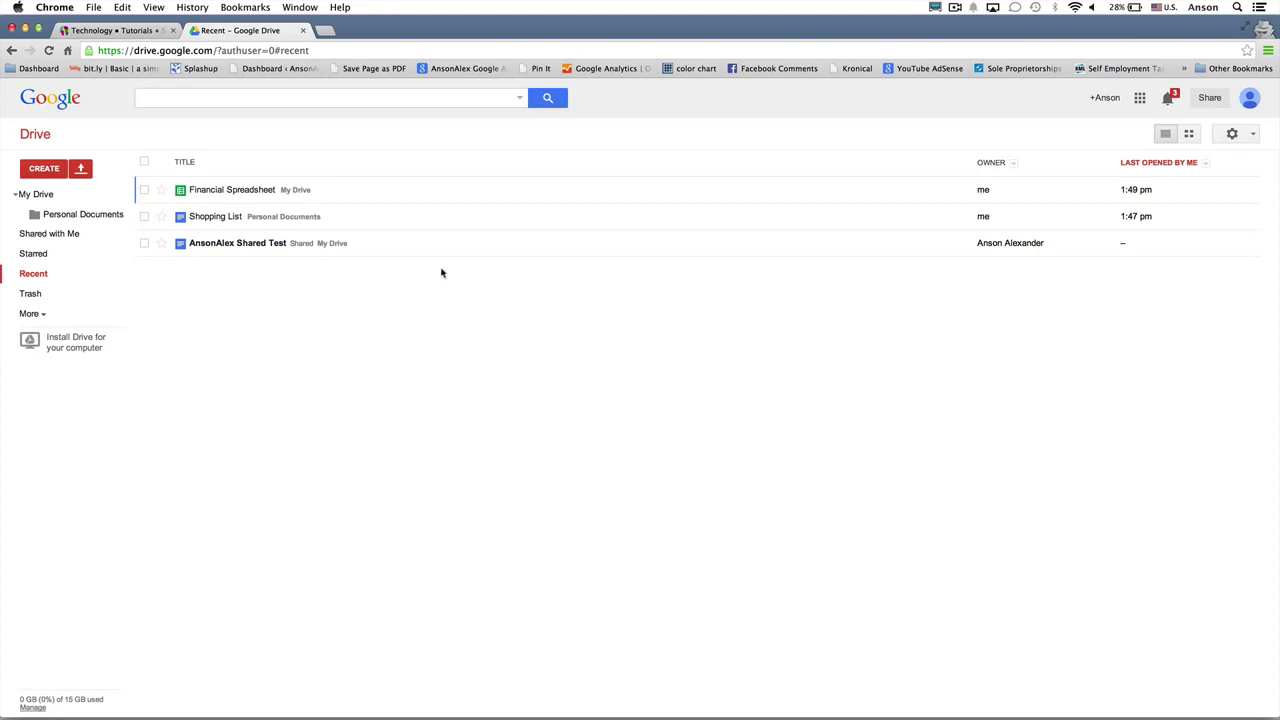
left_click(55, 200)
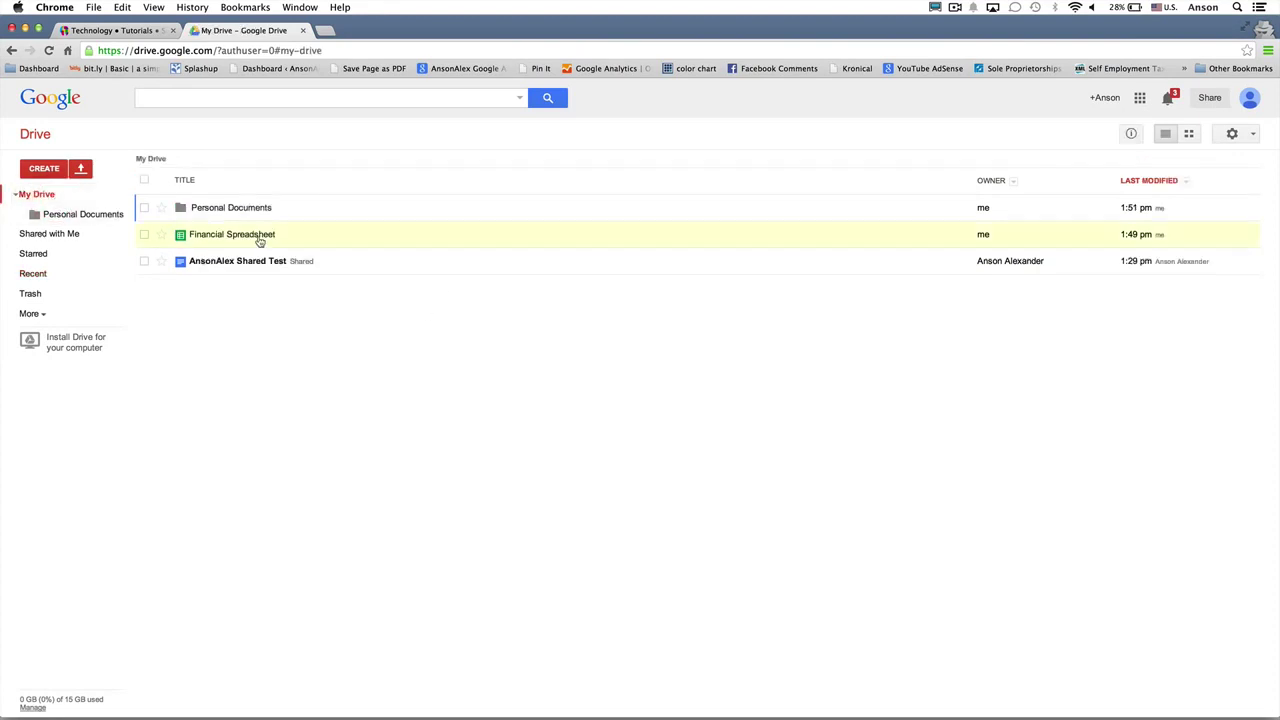
left_click(1134, 138)
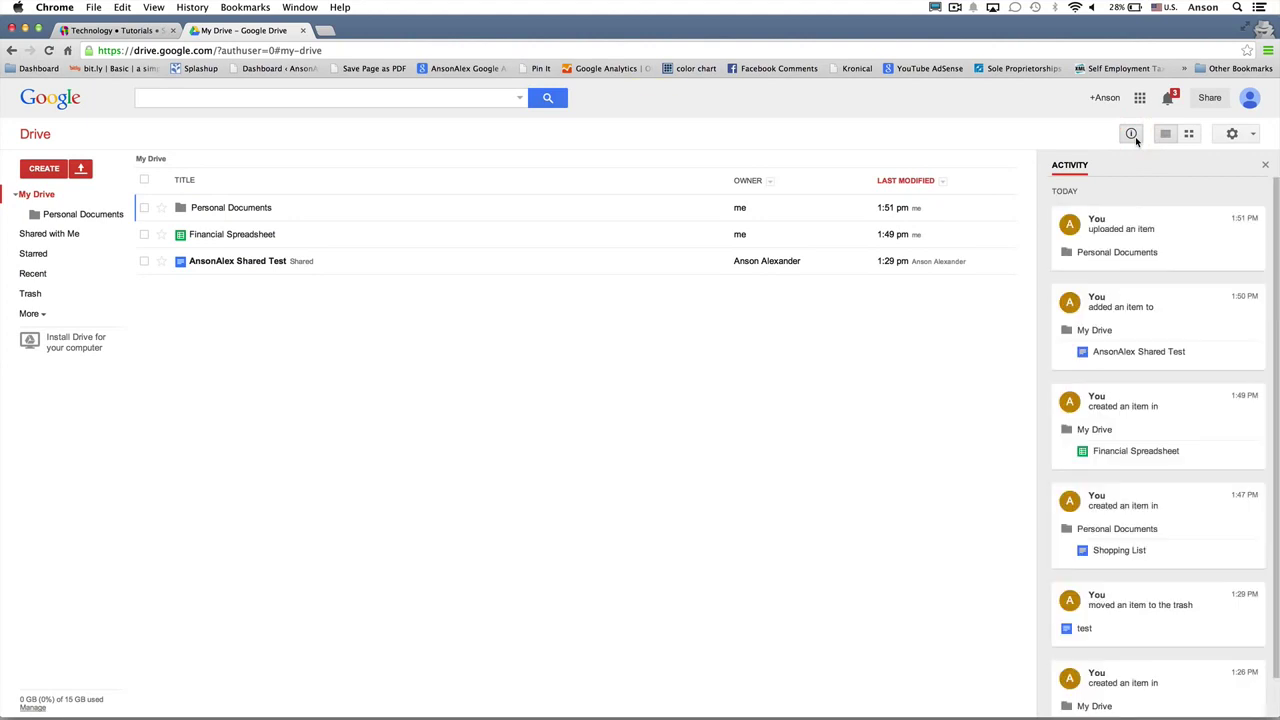
left_click(558, 244)
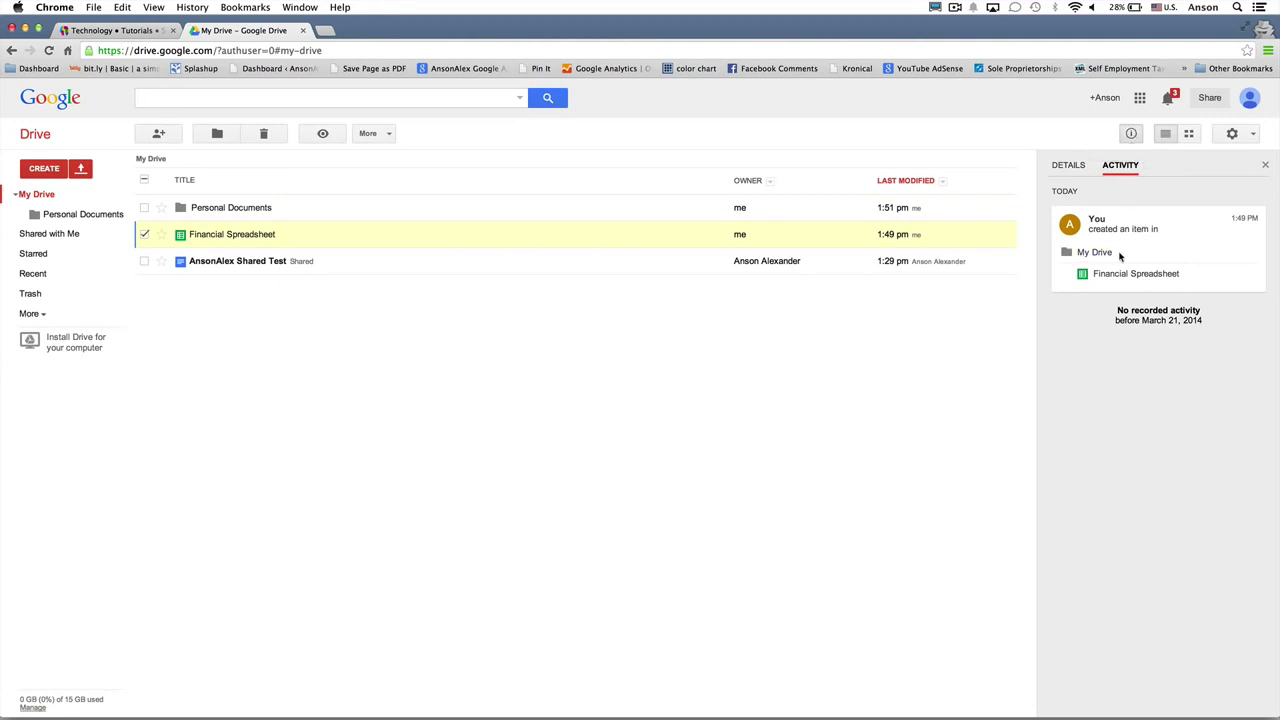
left_click(1070, 166)
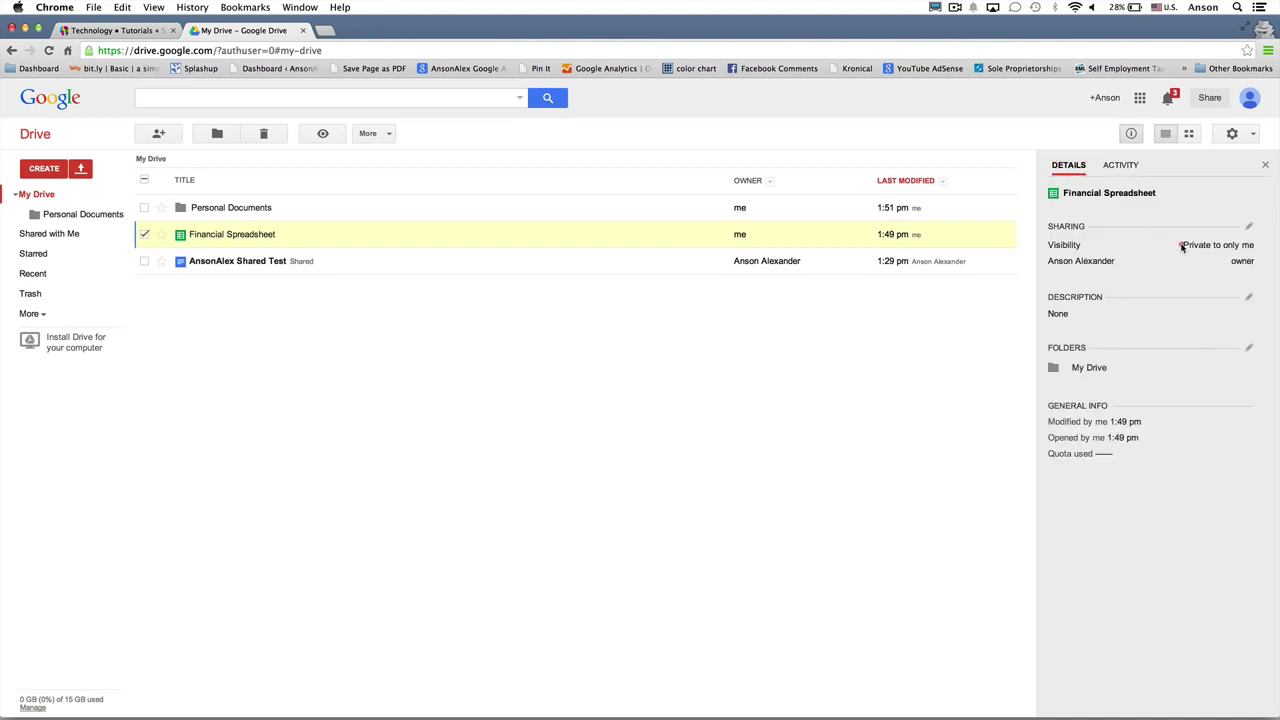
left_click(1250, 244)
left_click(81, 200)
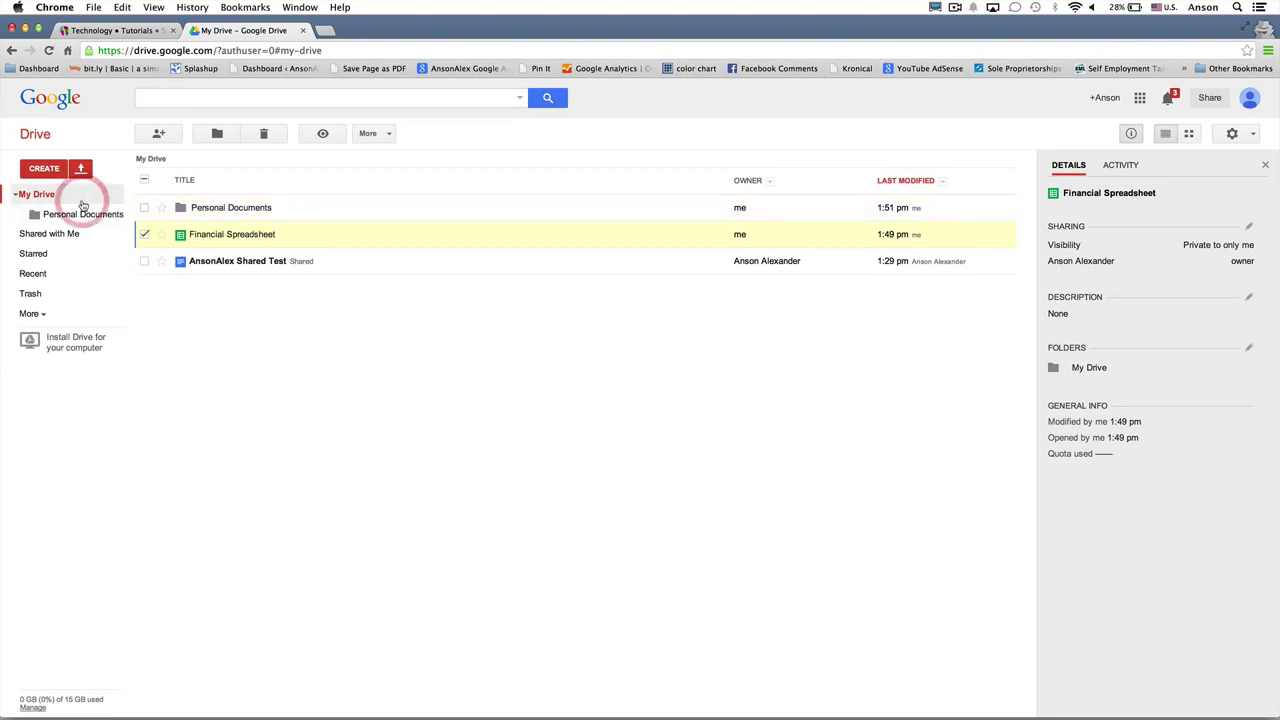
left_click(144, 234)
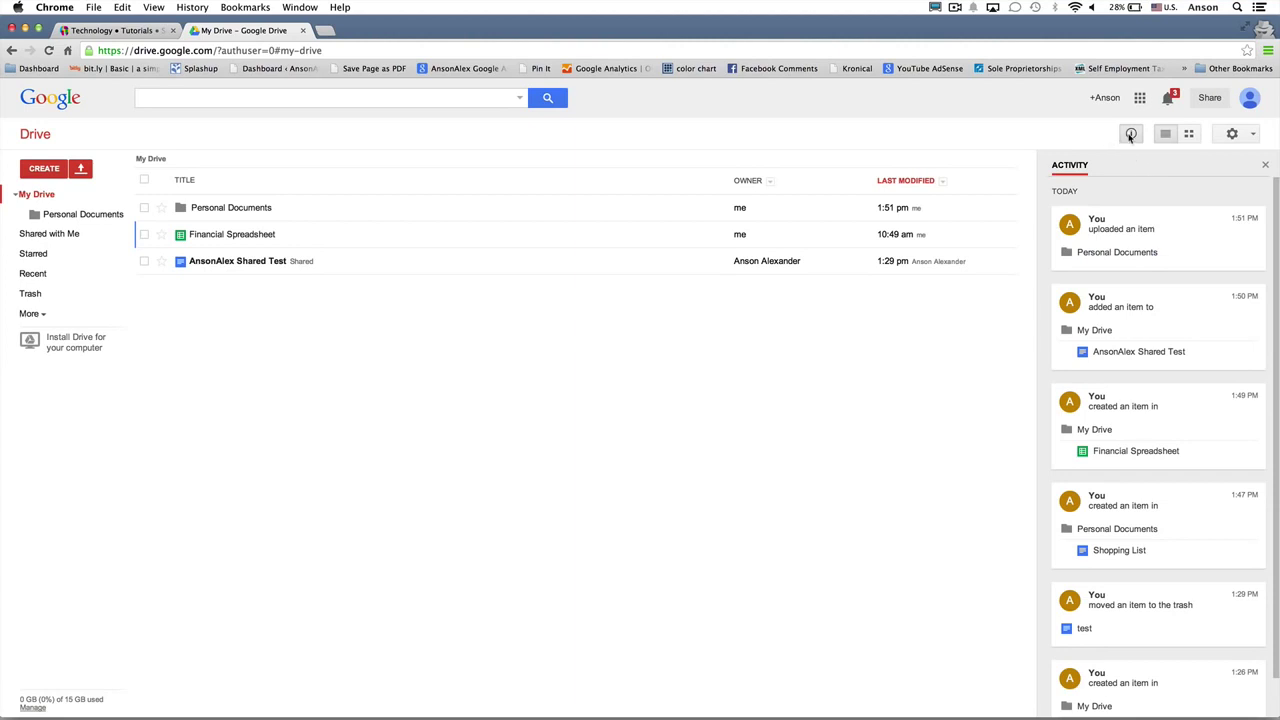
left_click(1131, 134)
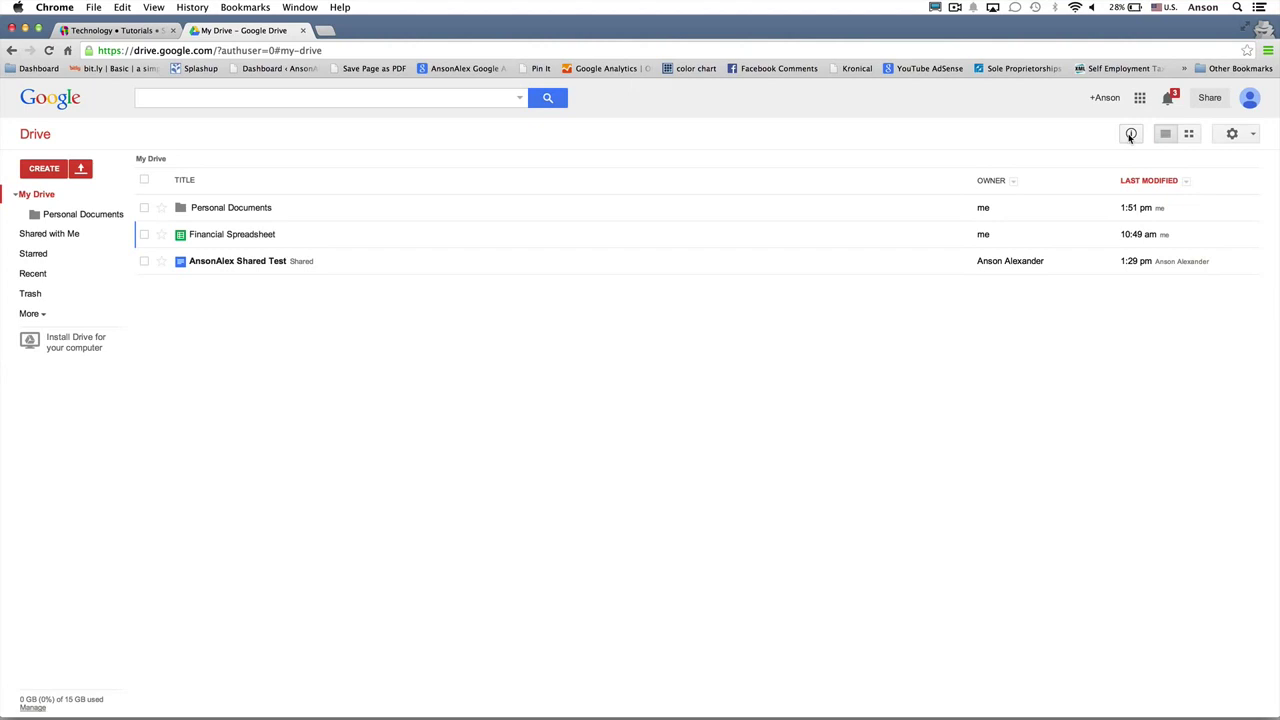
Step: Open AnsonAlex Shared Test in a new tab, close it, and show its context menu again
right_click(363, 263)
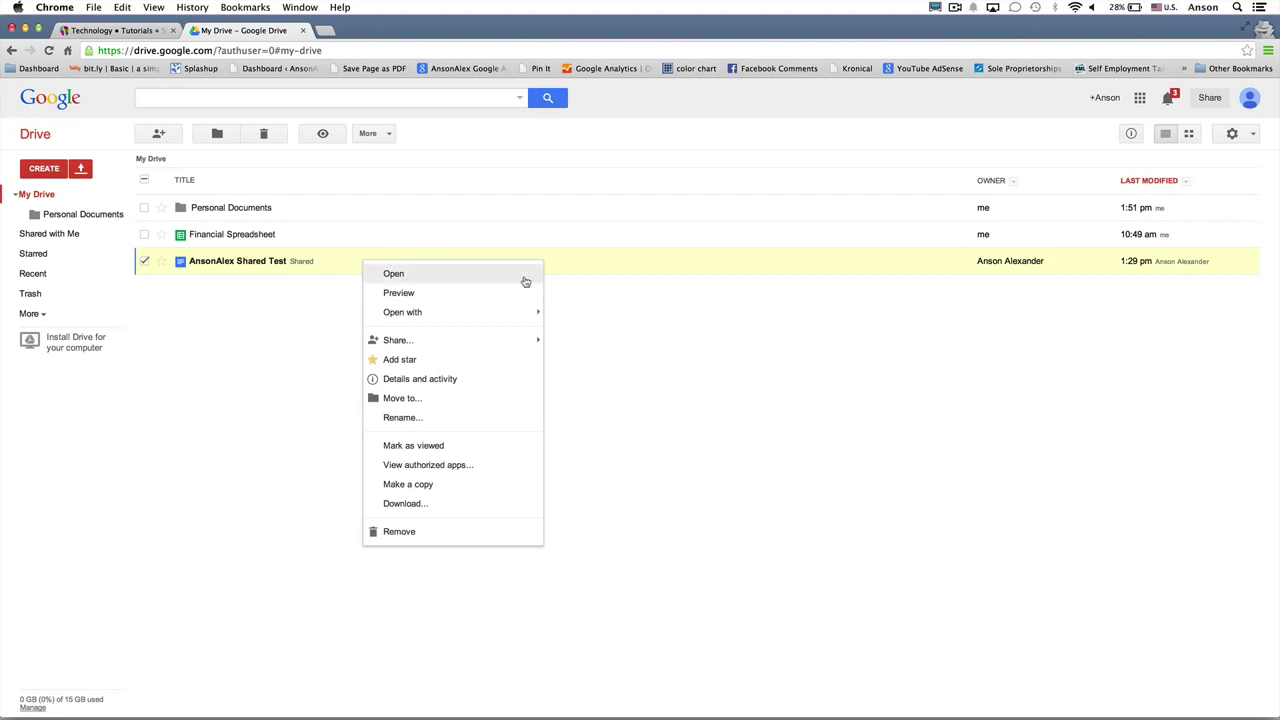
left_click(281, 343)
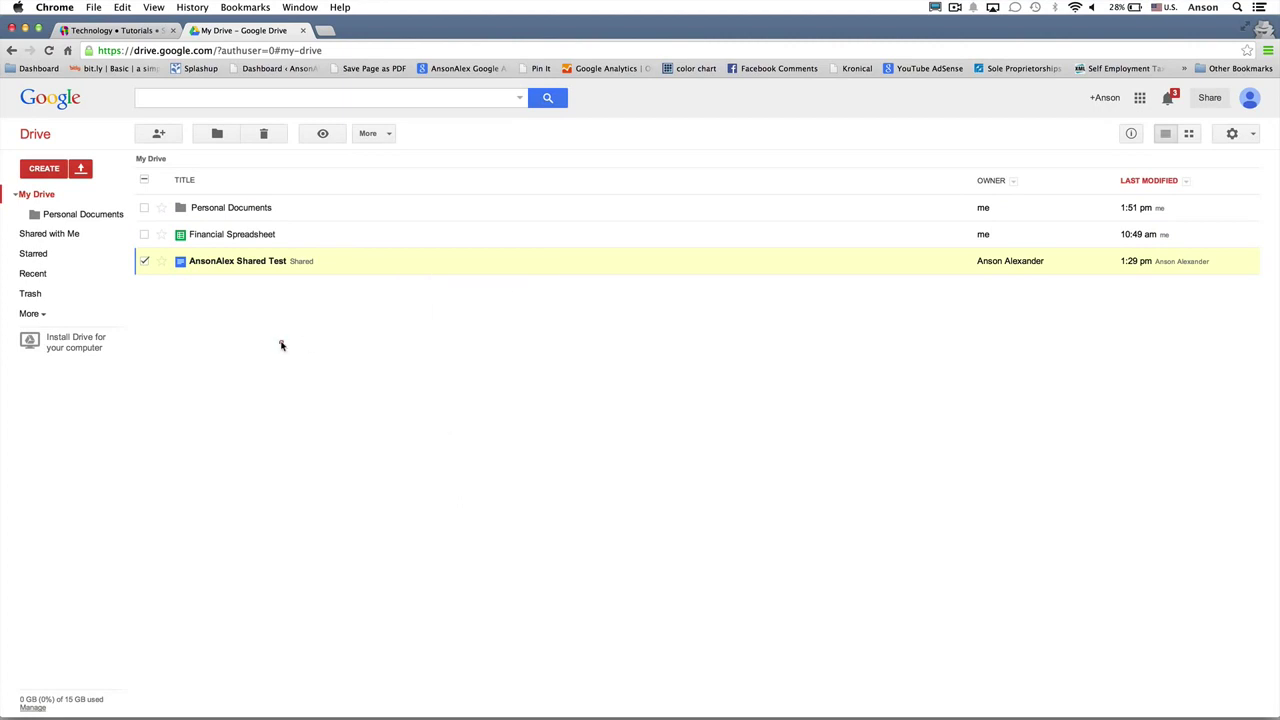
left_click(271, 260)
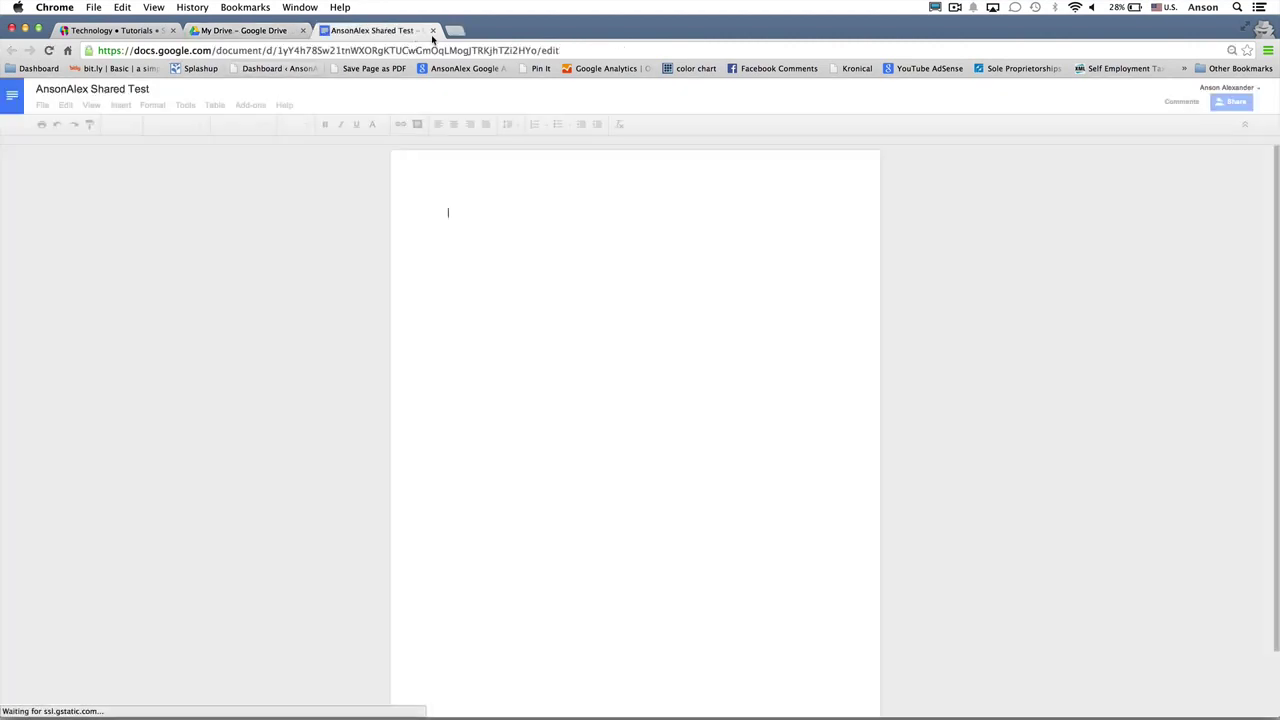
left_click(431, 32)
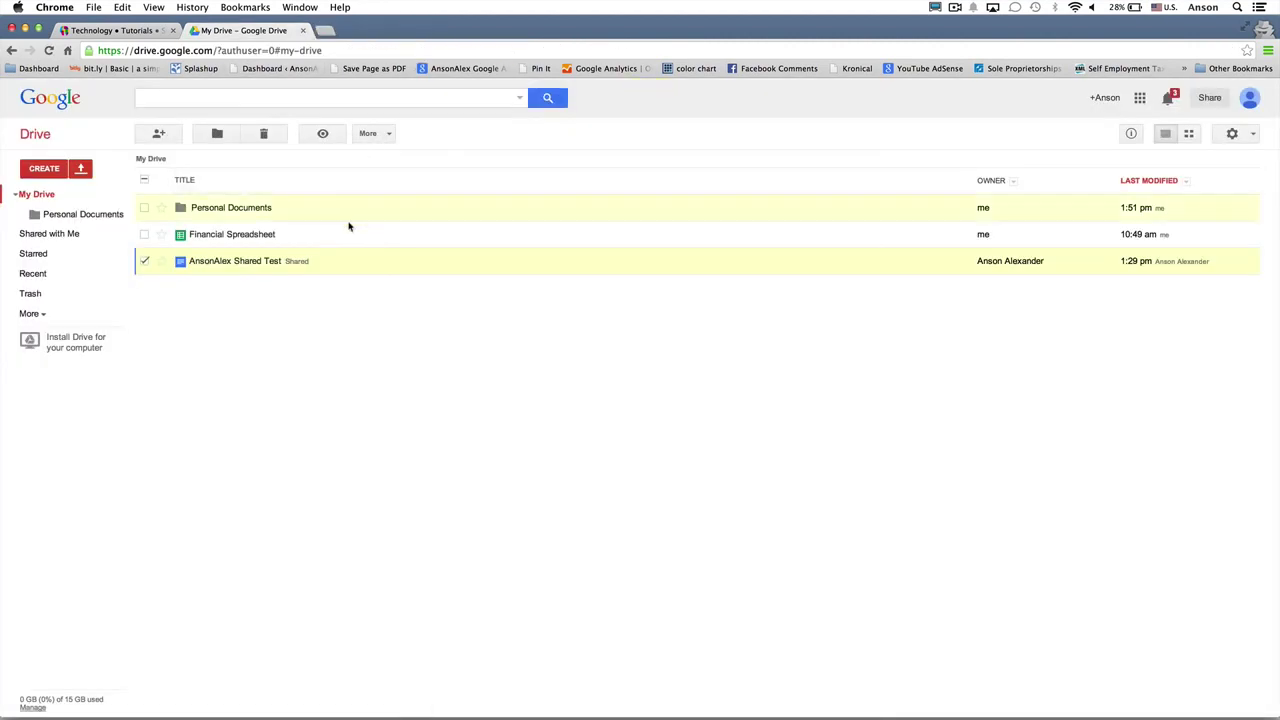
right_click(347, 262)
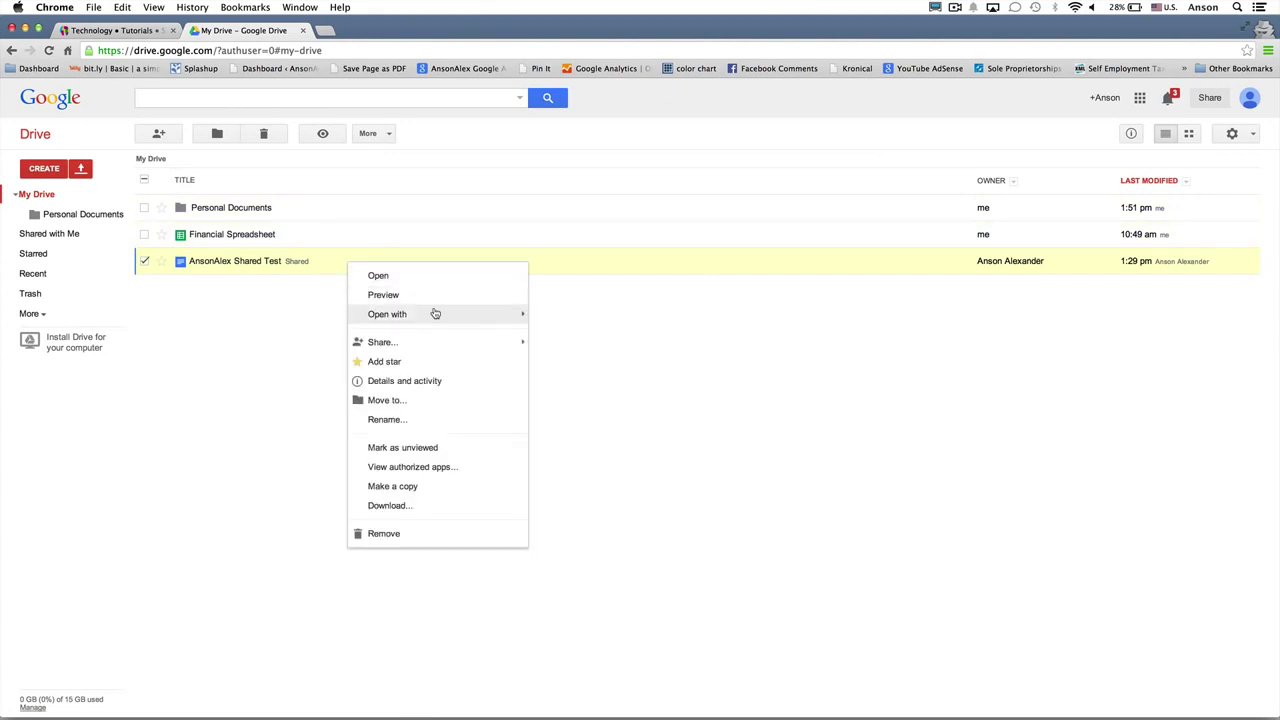
mouse_move(445, 342)
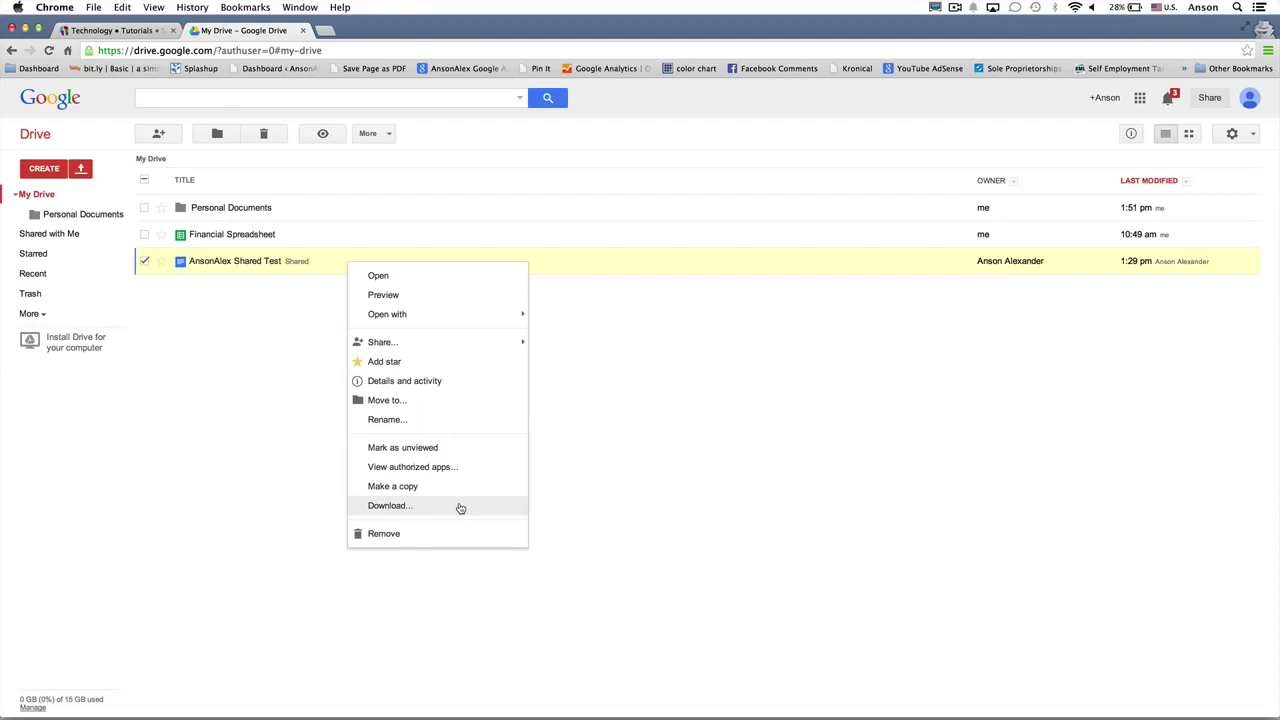
Step: Check the download formats for AnsonAlex Shared Test, then cancel without converting or downloading
left_click(460, 507)
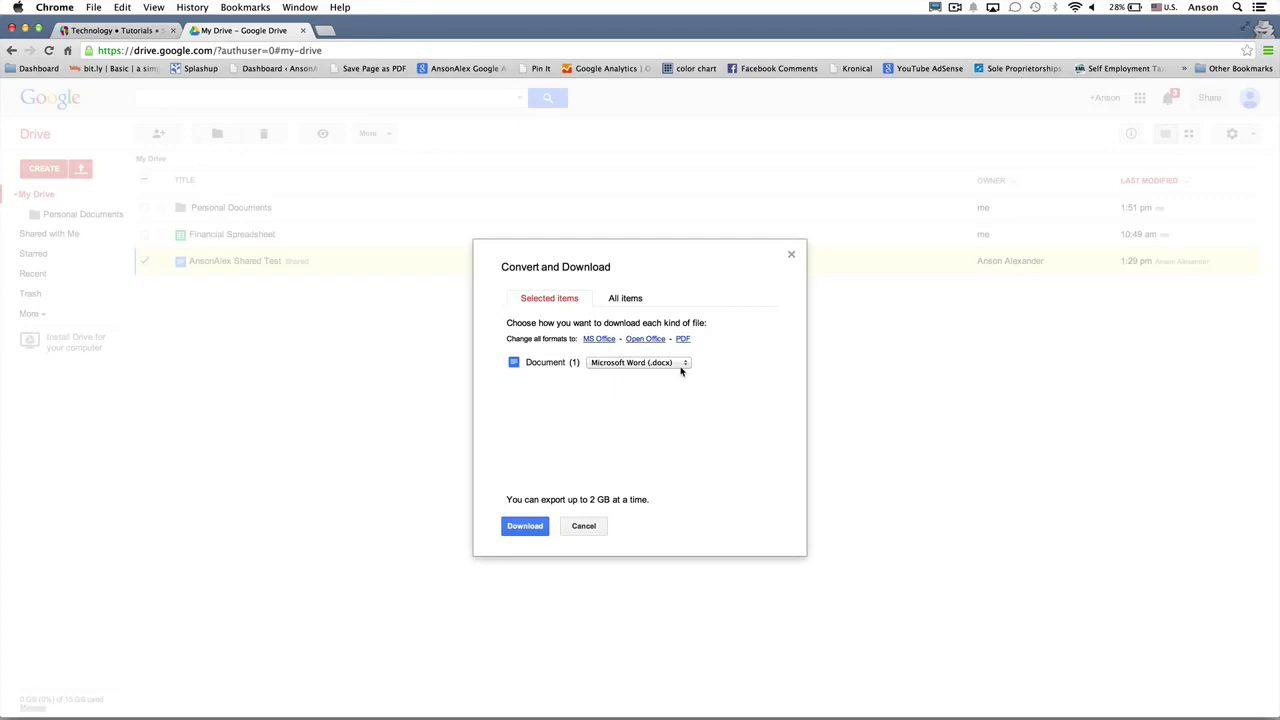
left_click(681, 370)
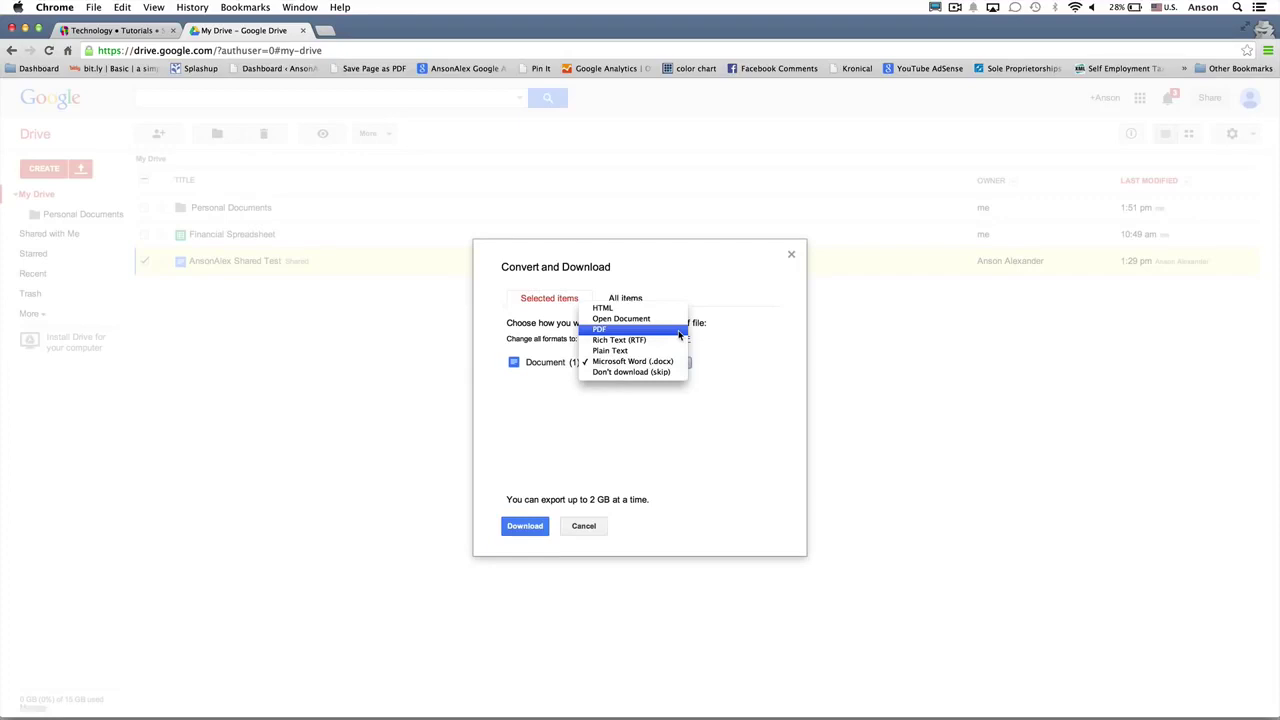
left_click(585, 528)
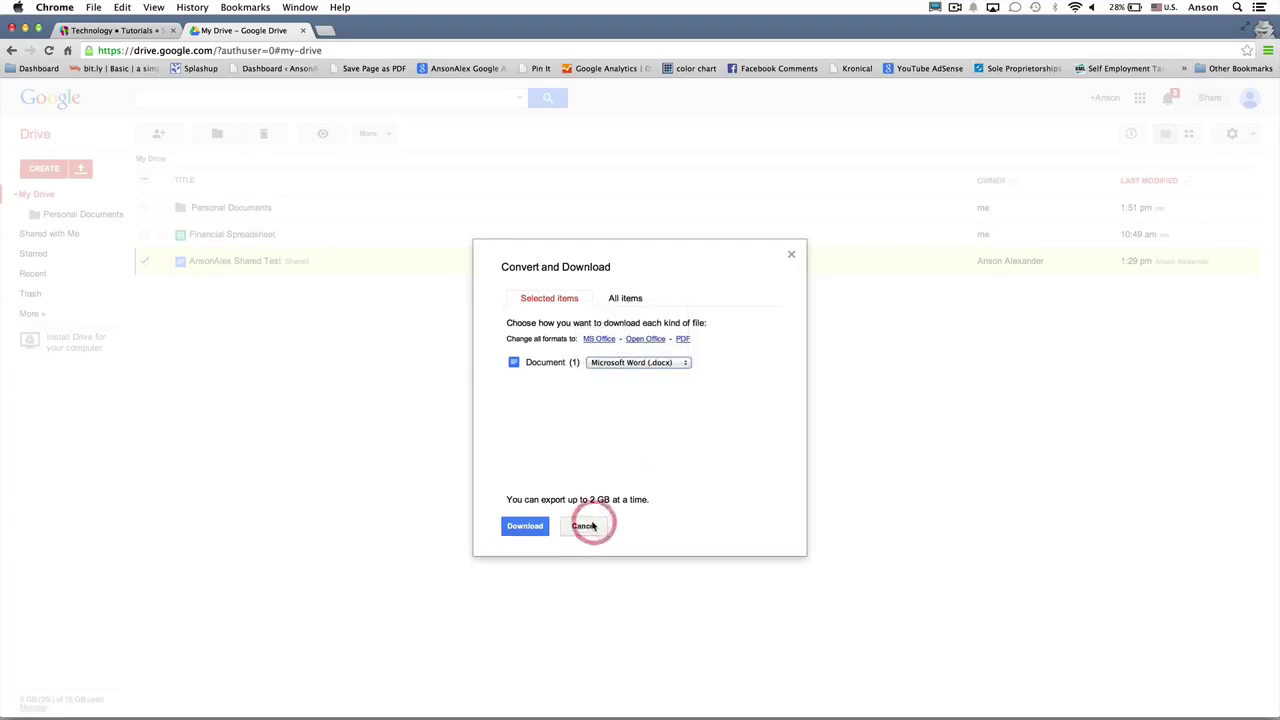
left_click(585, 530)
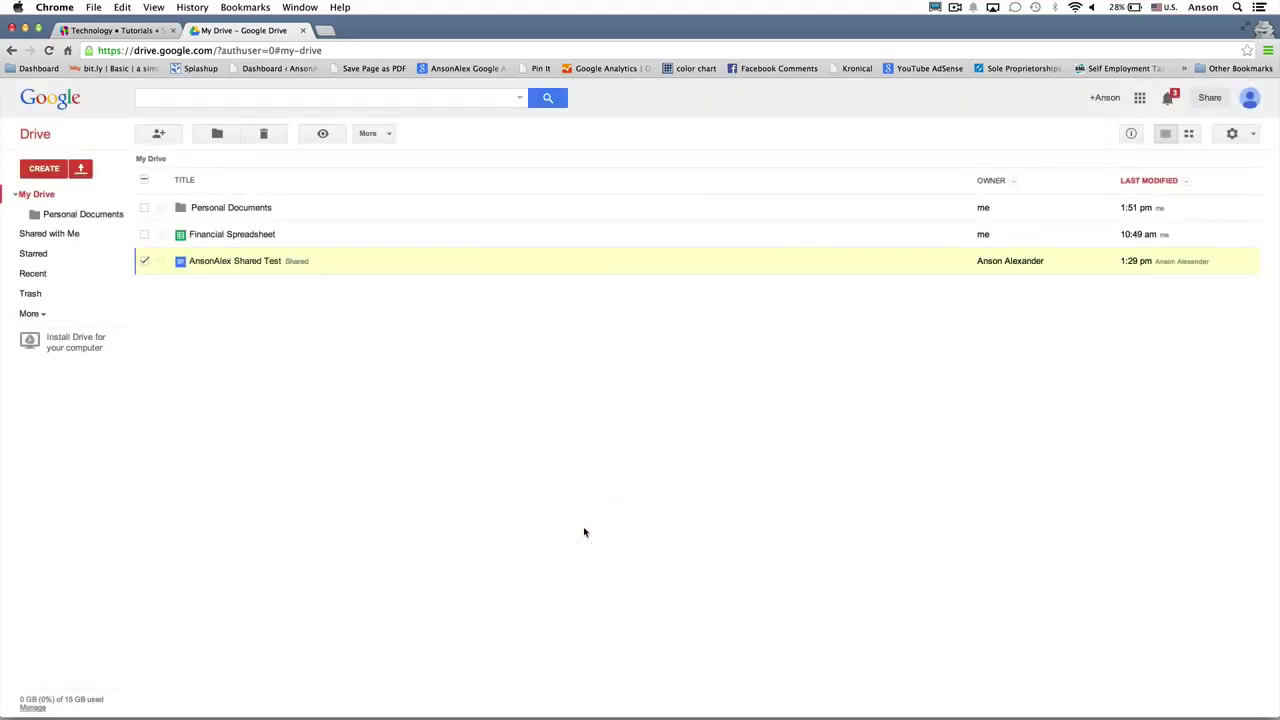
Step: Open Share... from AnsonAlex Shared Test's context menu to reach its sharing settings
right_click(391, 264)
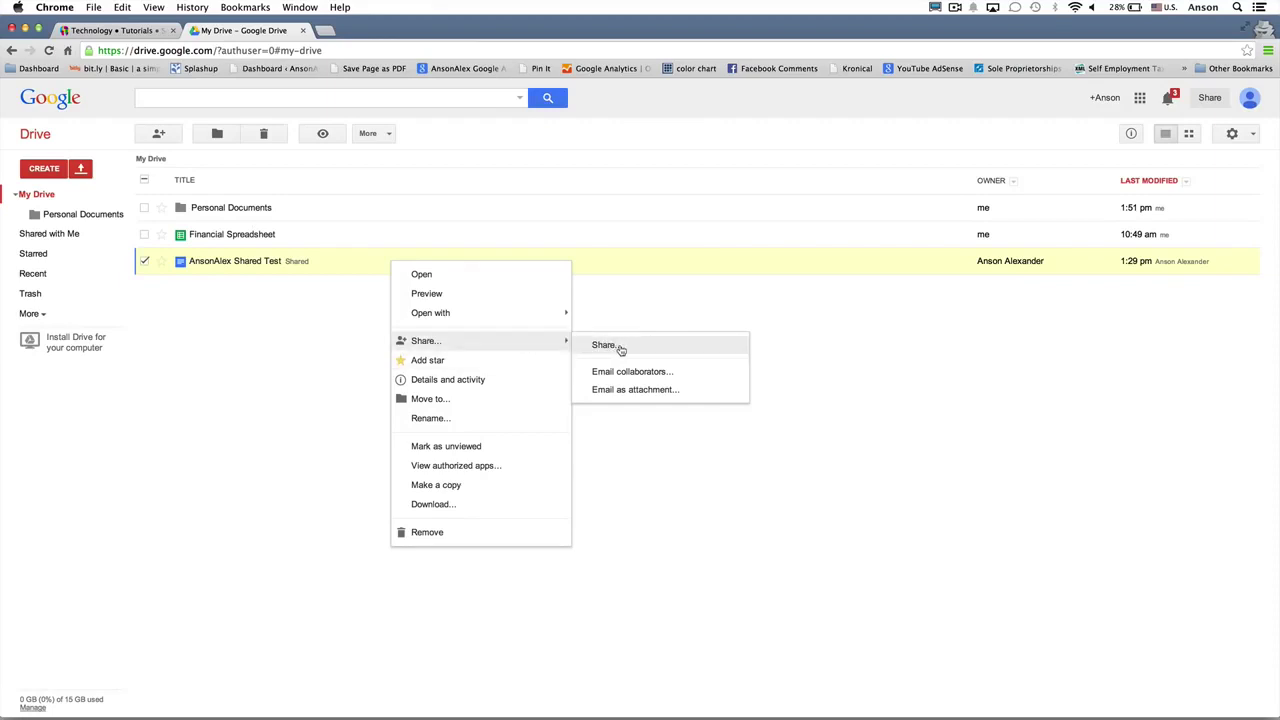
left_click(687, 347)
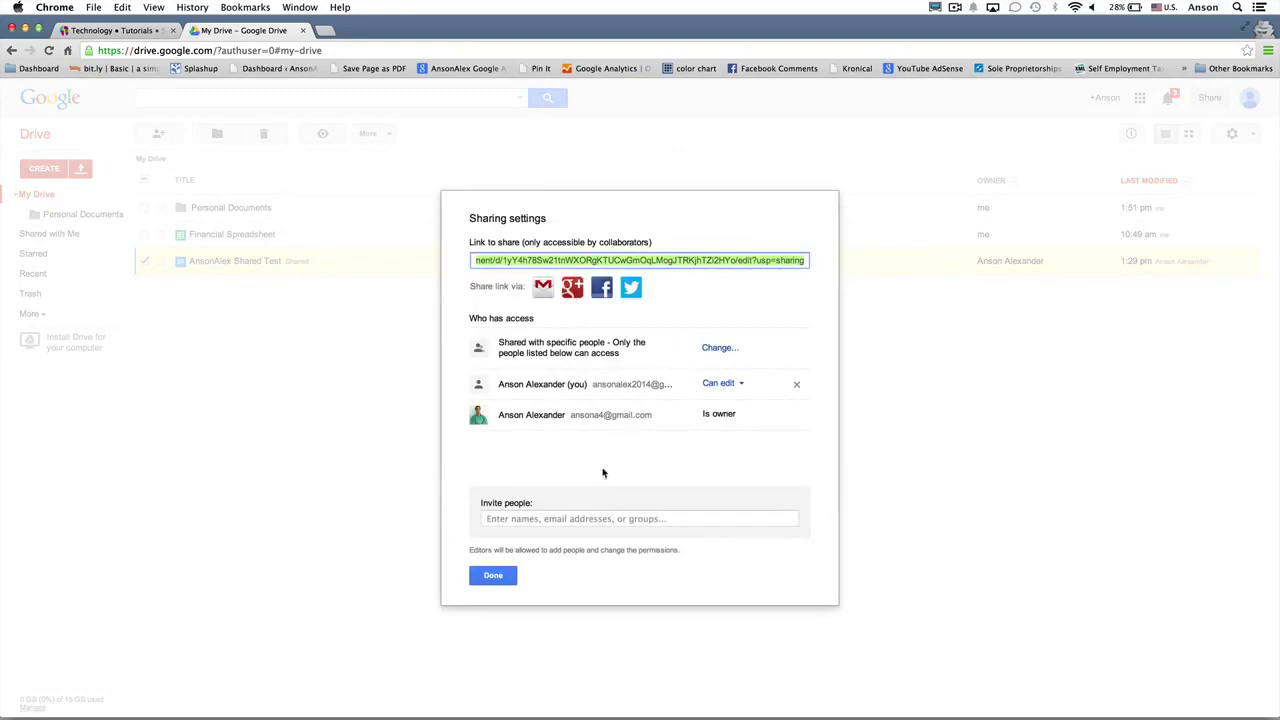
Step: Invite a person by e-mail address as Can view, add a message, send, and close sharing settings
left_click(617, 518)
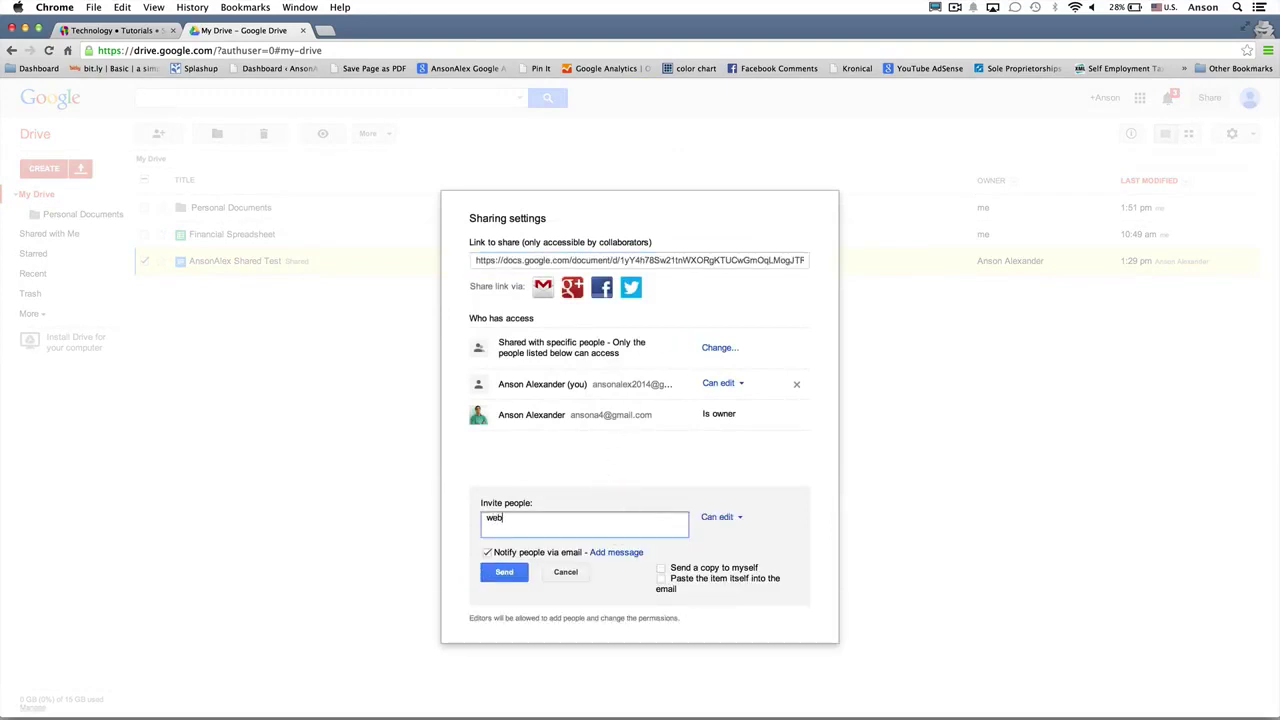
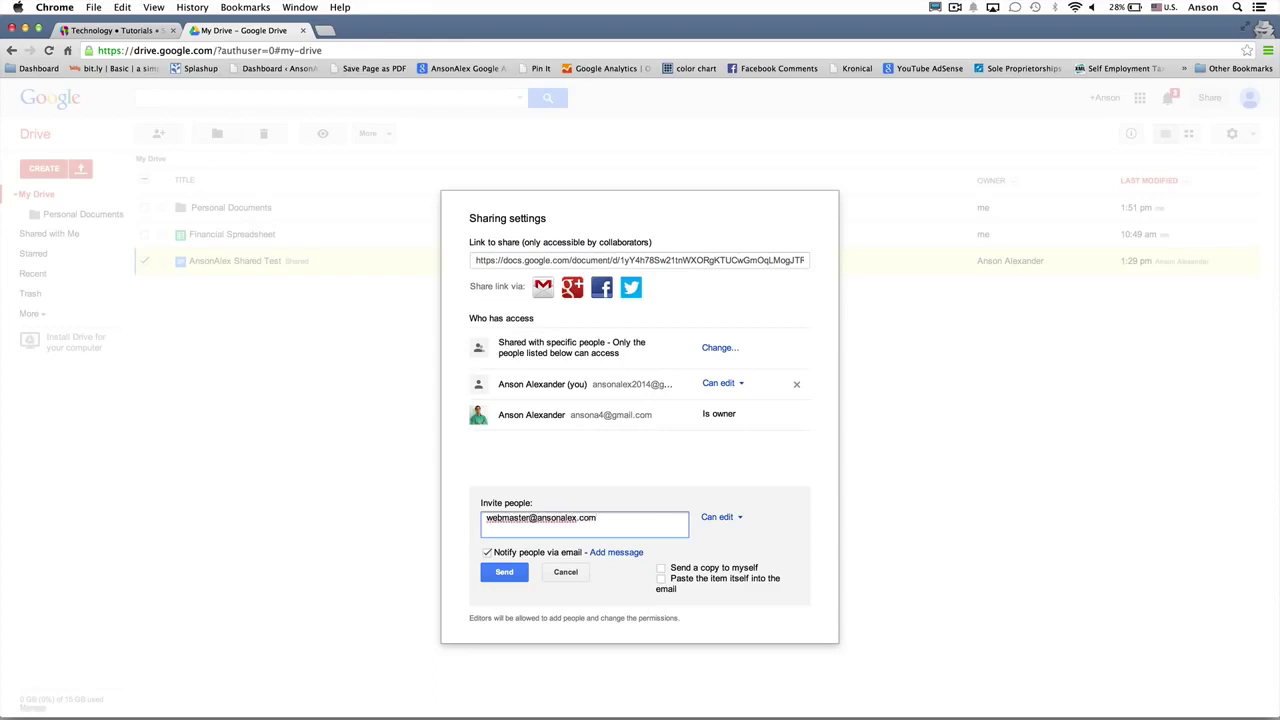
left_click(721, 517)
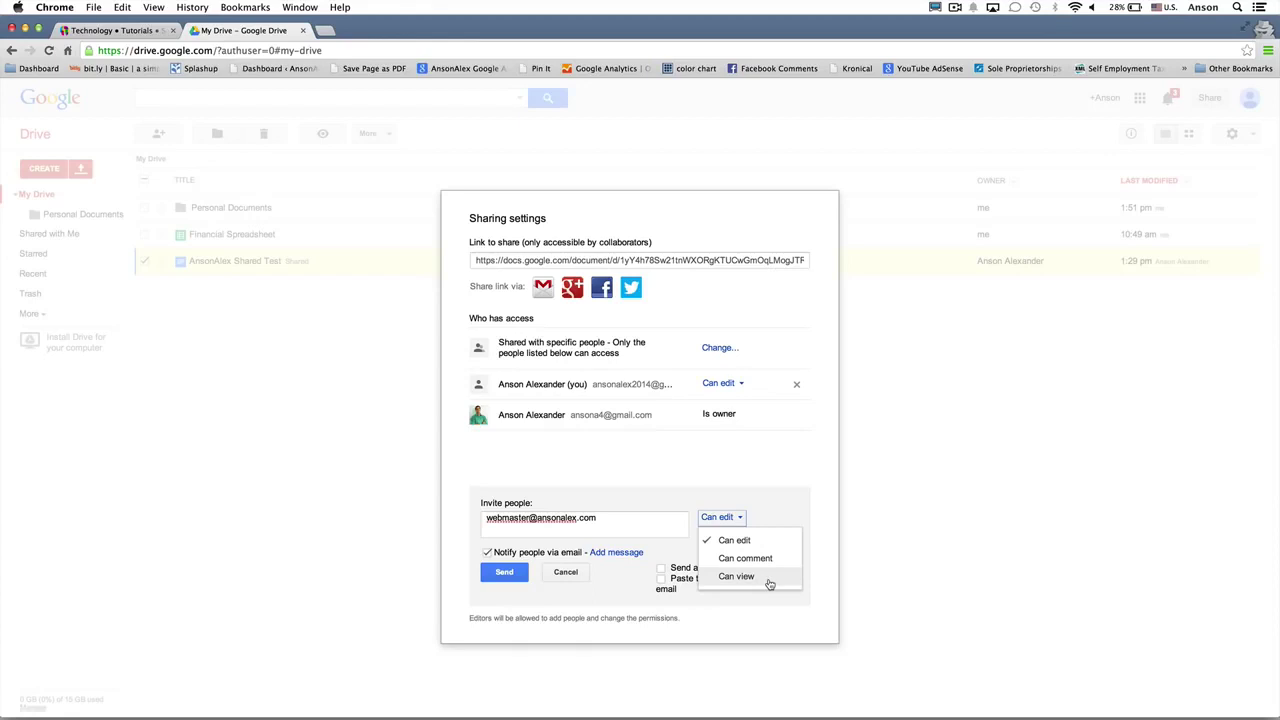
left_click(769, 584)
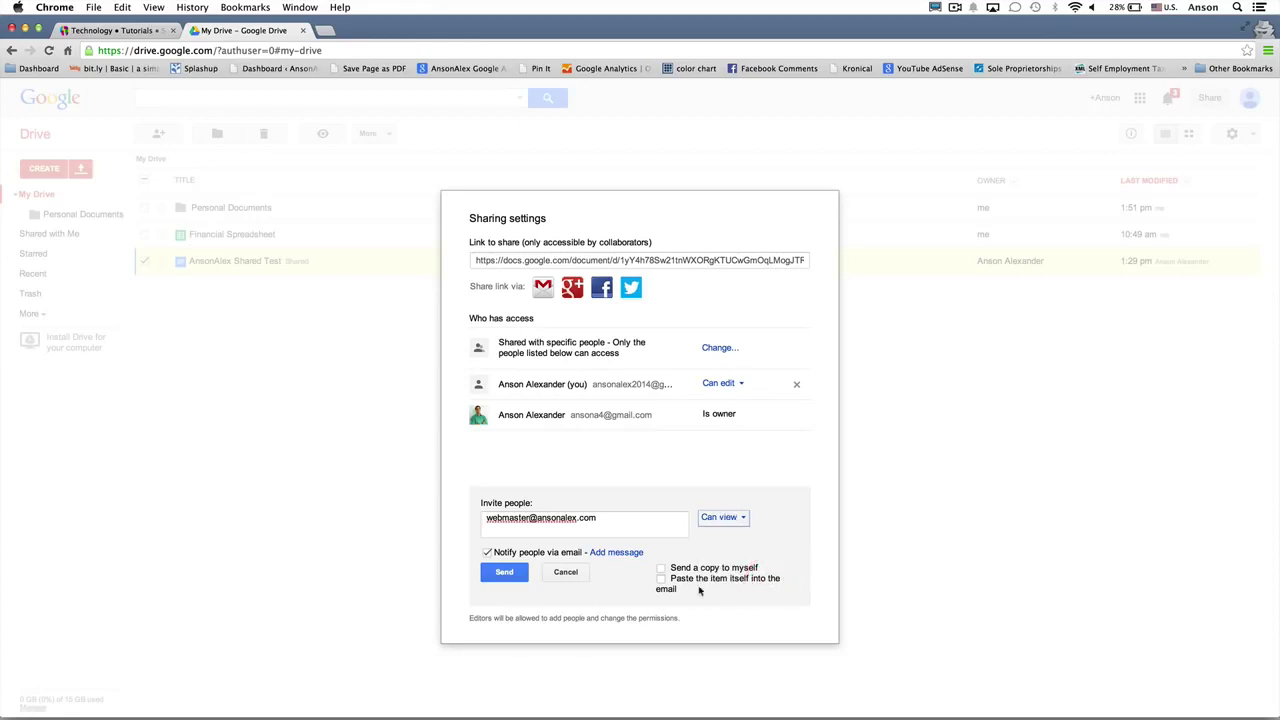
left_click(633, 556)
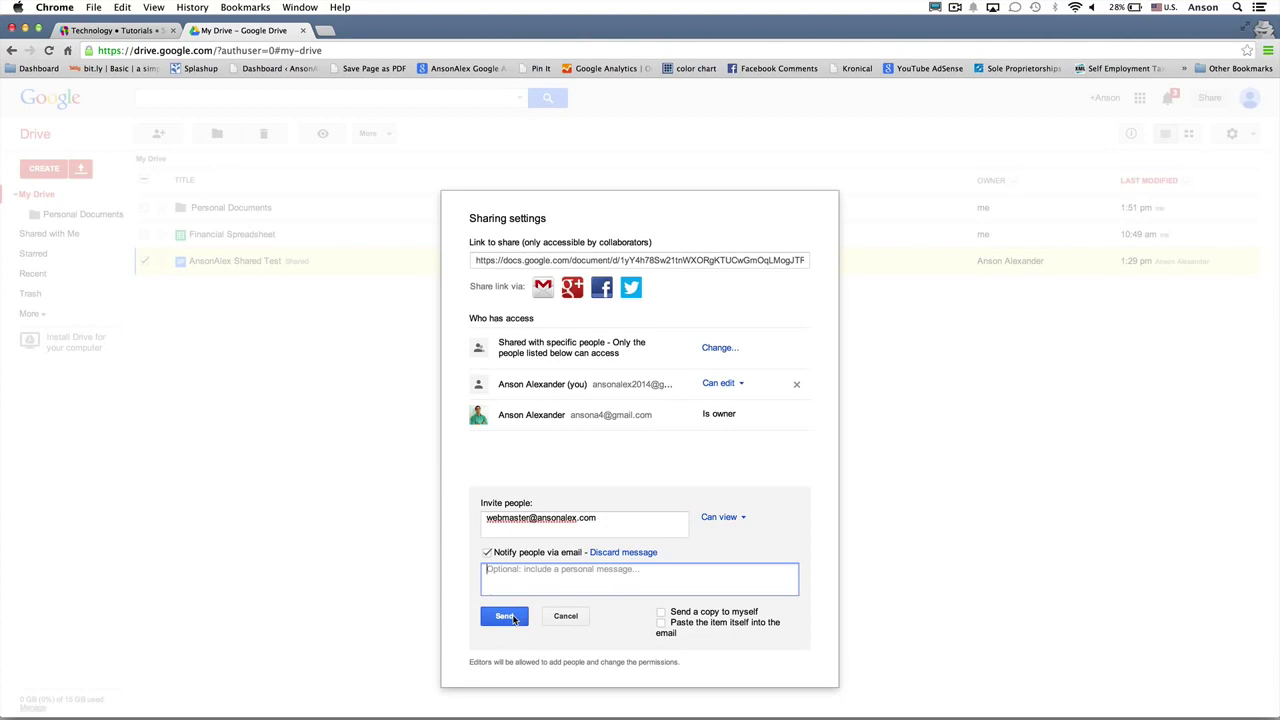
left_click(513, 618)
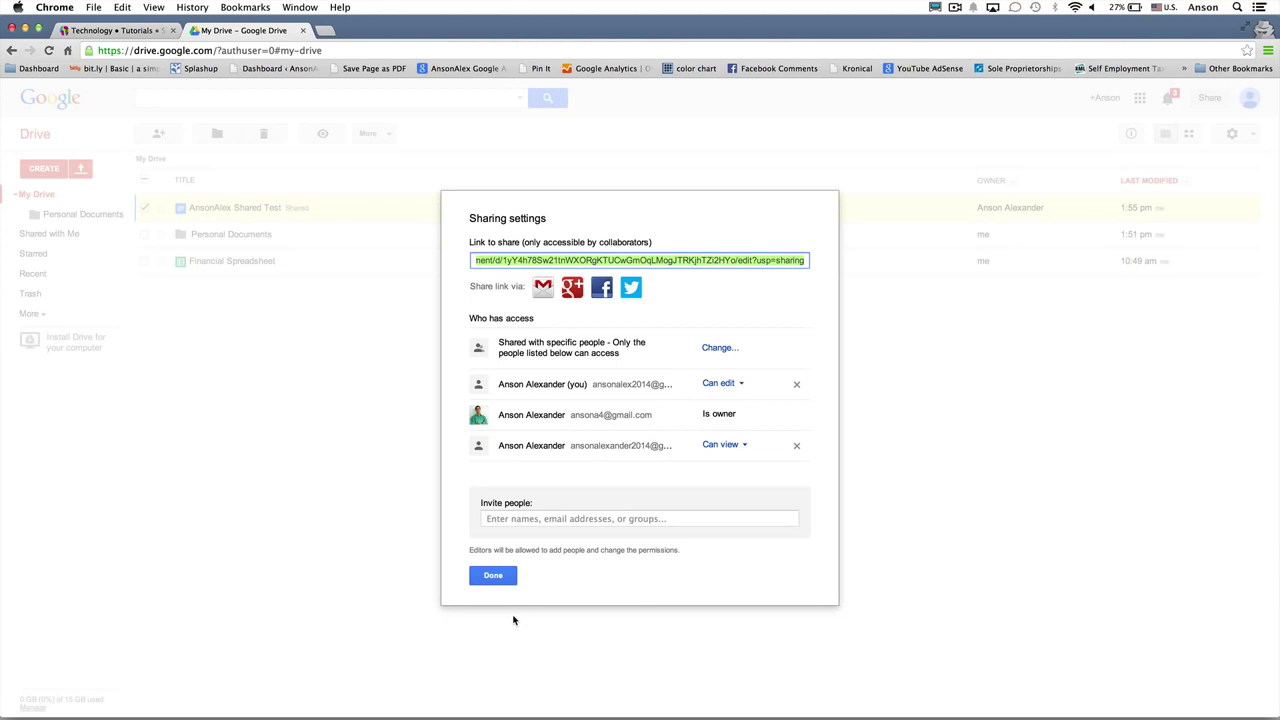
left_click(491, 578)
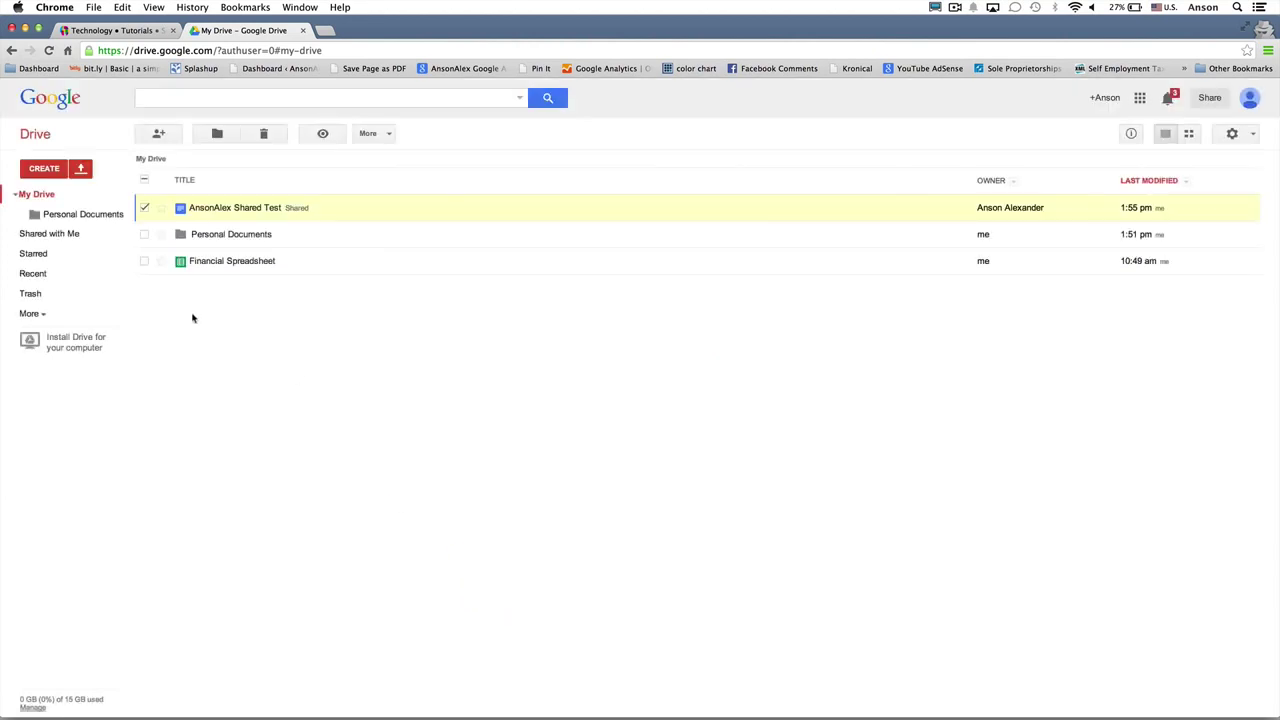
Step: Switch to the Shared with Me view in the sidebar
left_click(78, 235)
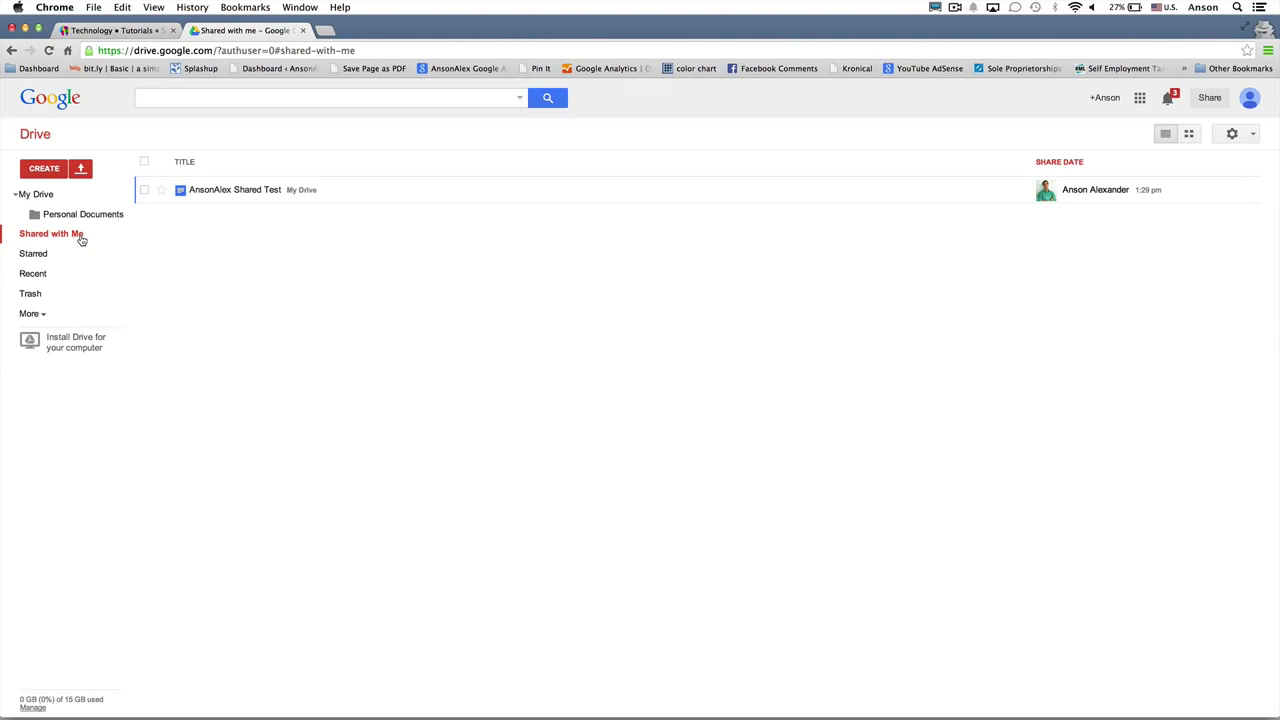
Step: From My Drive, open Email as attachment for Financial Spreadsheet
left_click(49, 200)
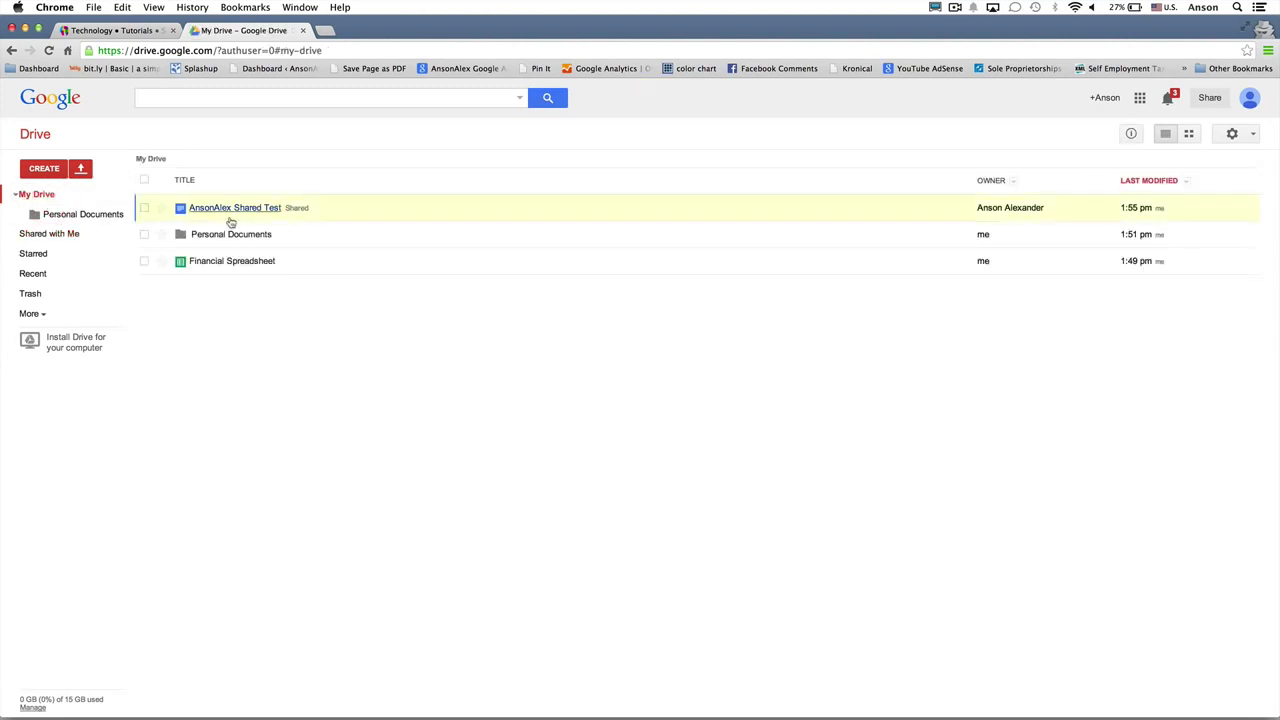
right_click(300, 266)
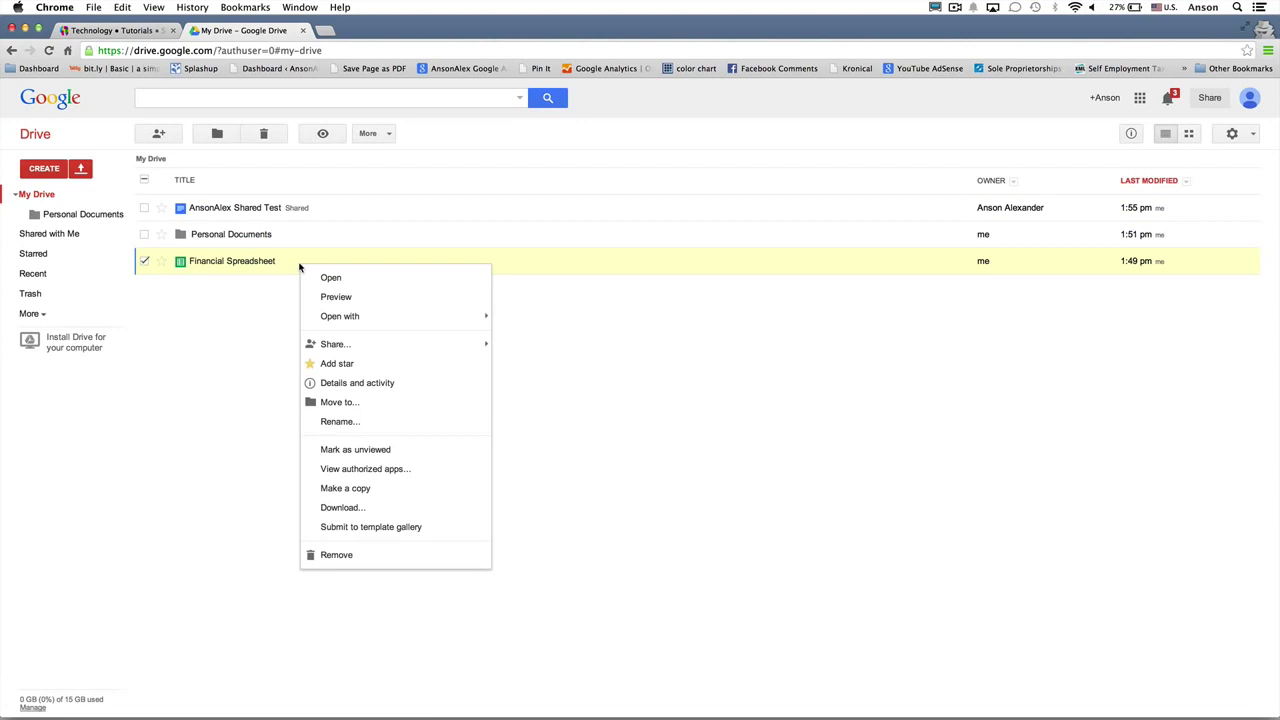
mouse_move(398, 352)
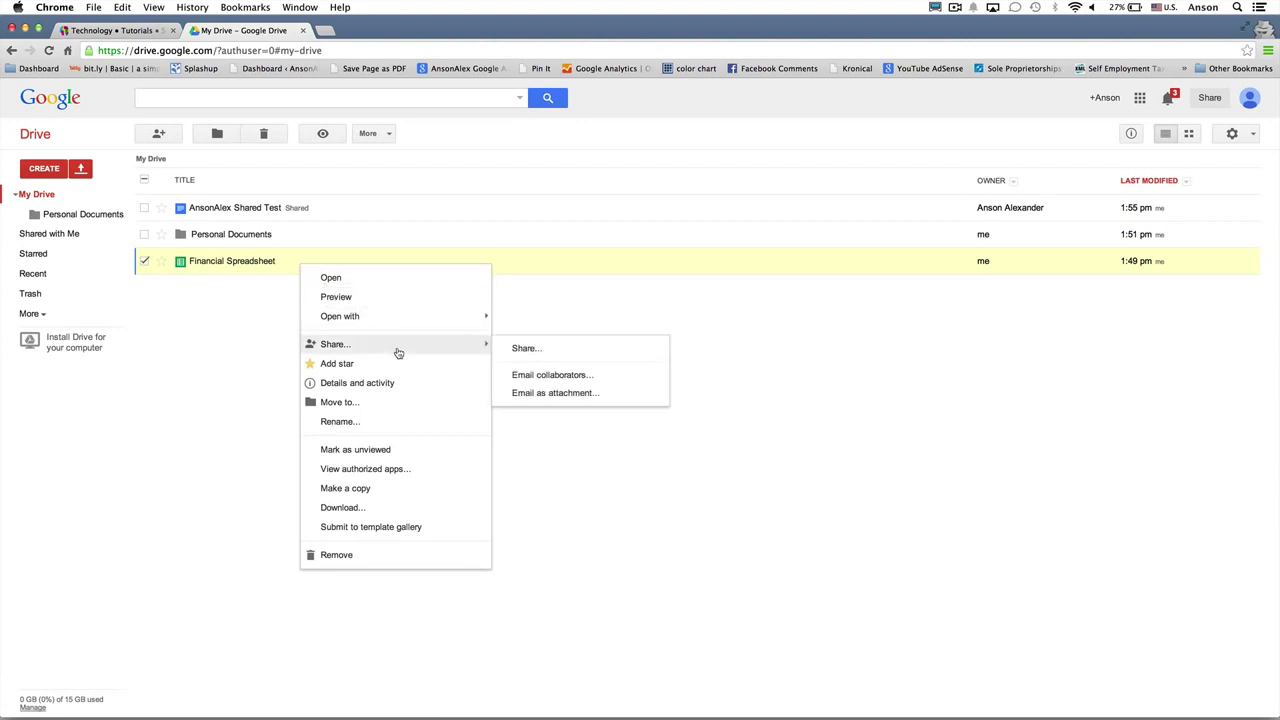
left_click(600, 392)
Step: Enter the recipient's e-mail address and keep Microsoft Excel (.xlsx) as the attachment format
left_click(528, 319)
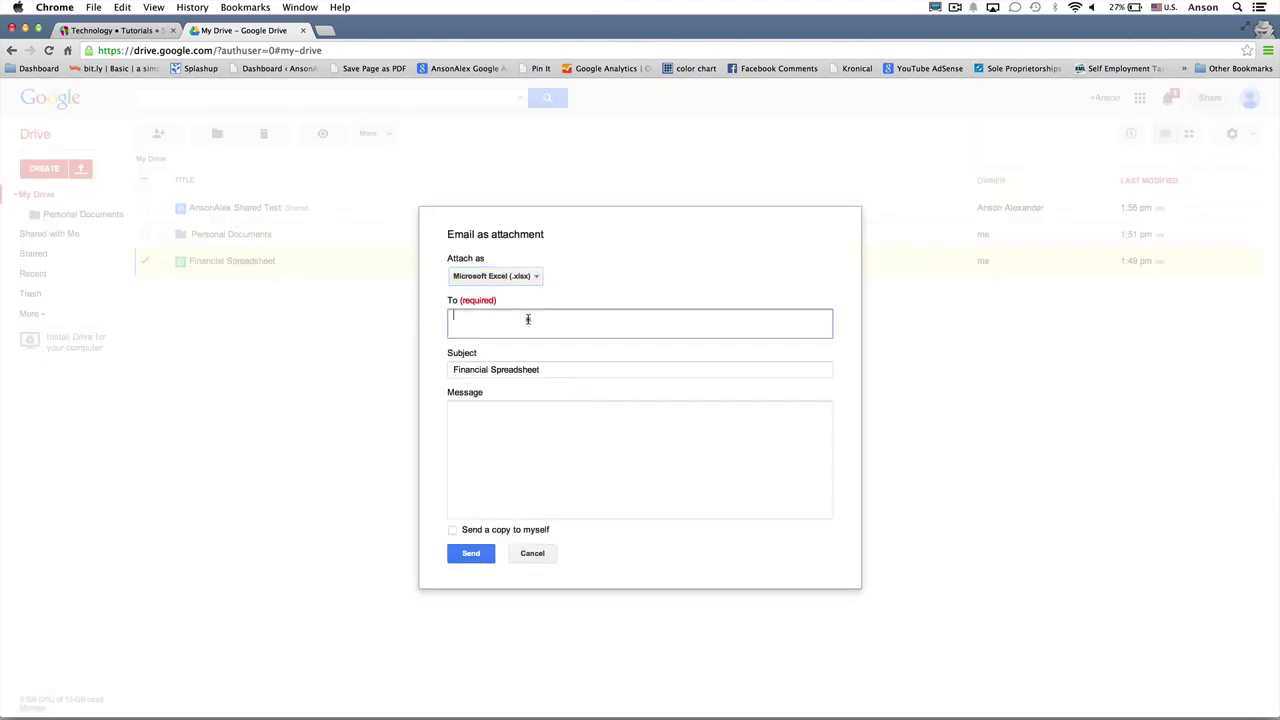
left_click(545, 416)
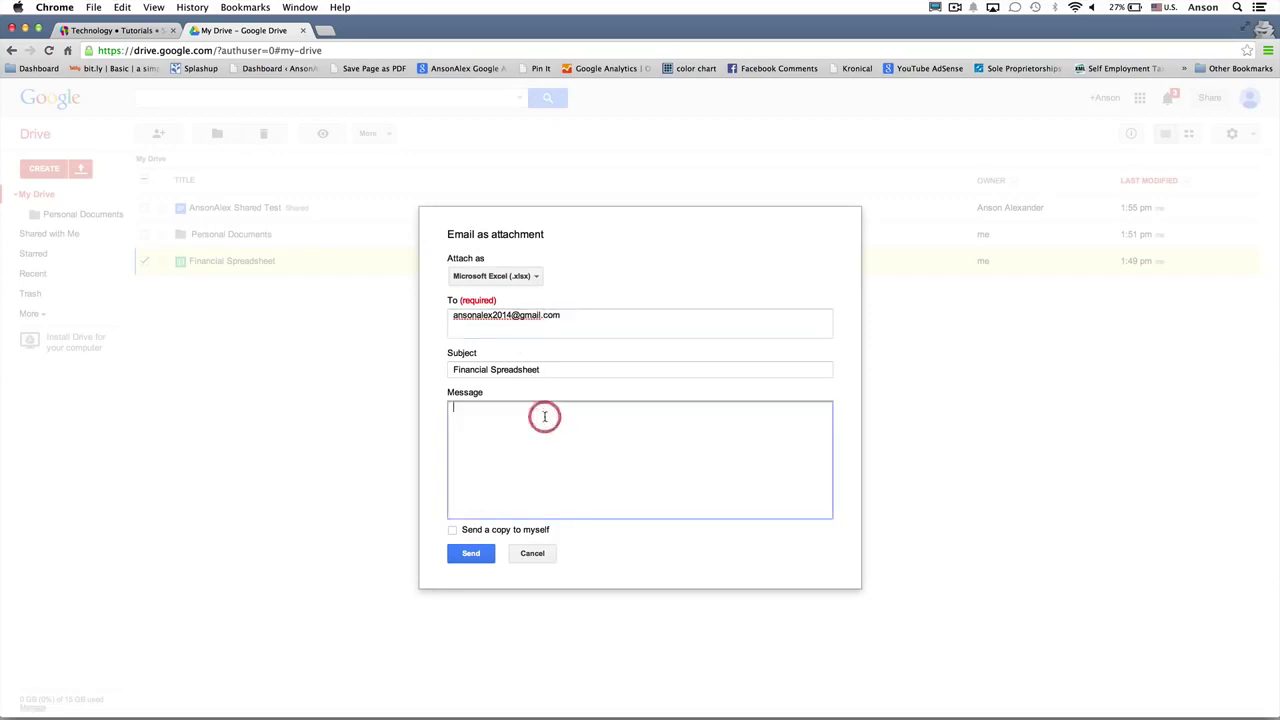
left_click(535, 279)
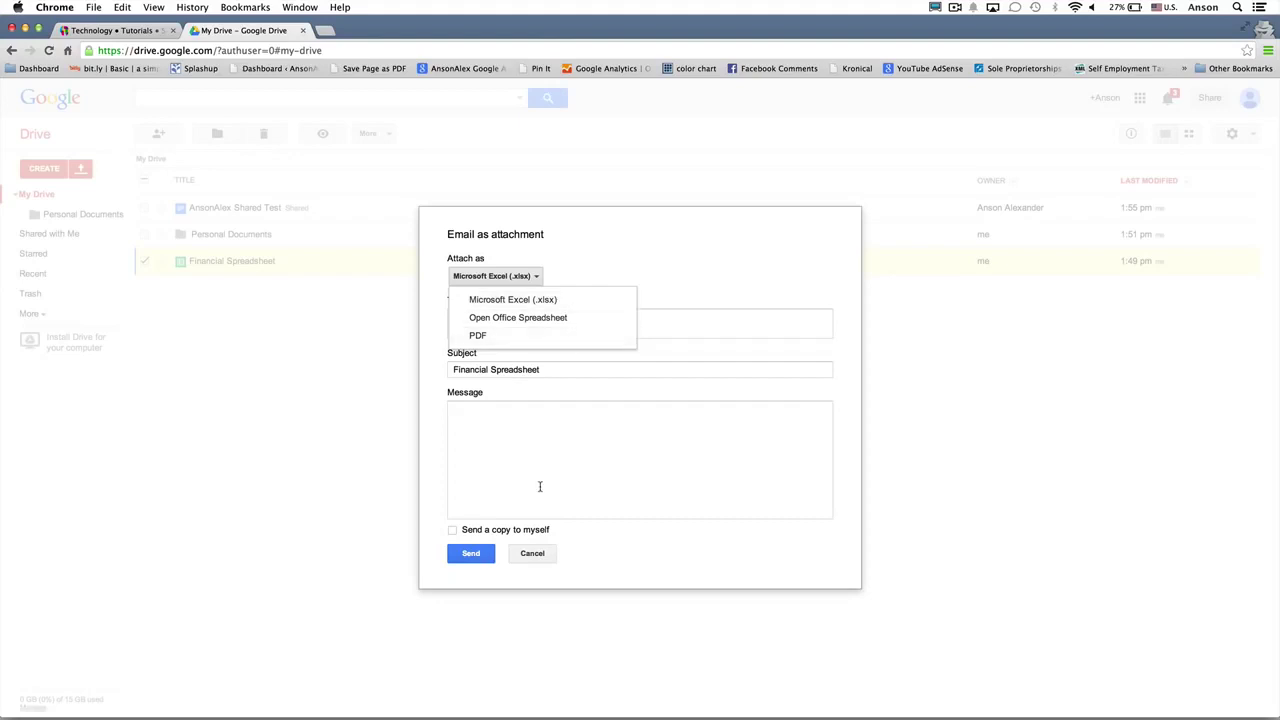
left_click(533, 555)
Step: Cancel the spreadsheet email and set up AnsonAlex Shared Test as a Microsoft Word (.docx) attachment
left_click(533, 555)
right_click(362, 212)
mouse_move(400, 266)
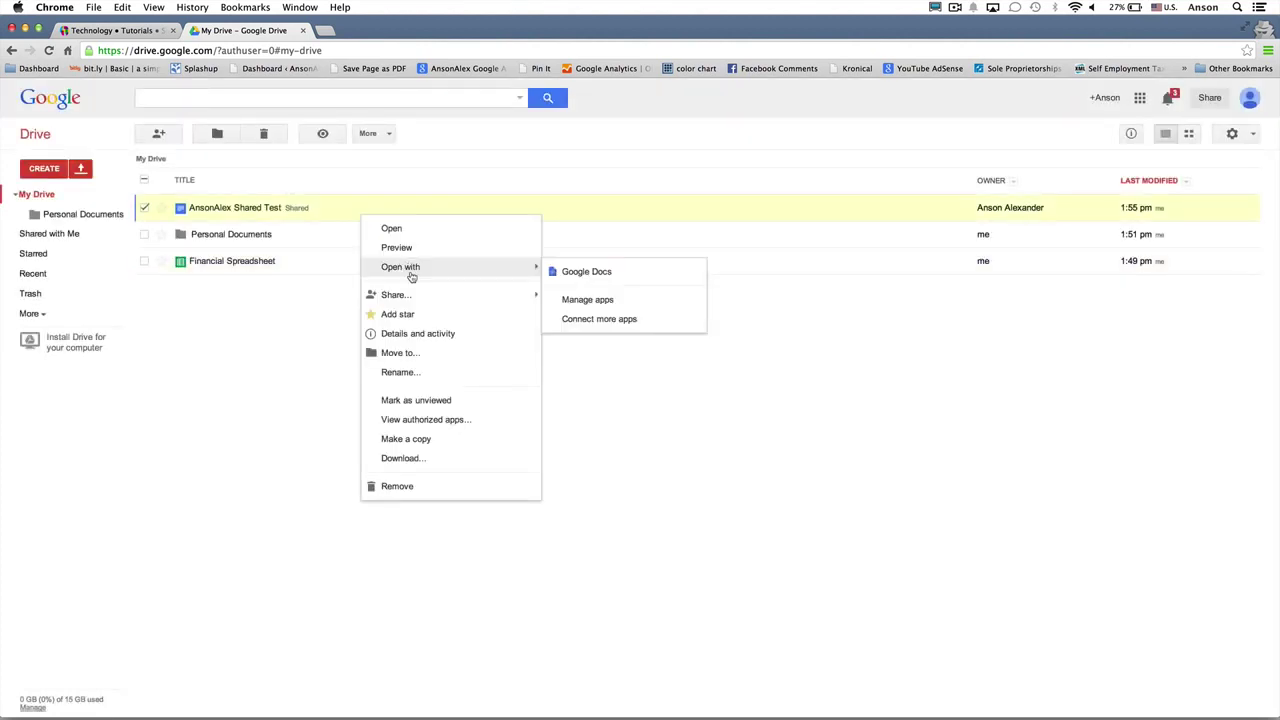
mouse_move(477, 292)
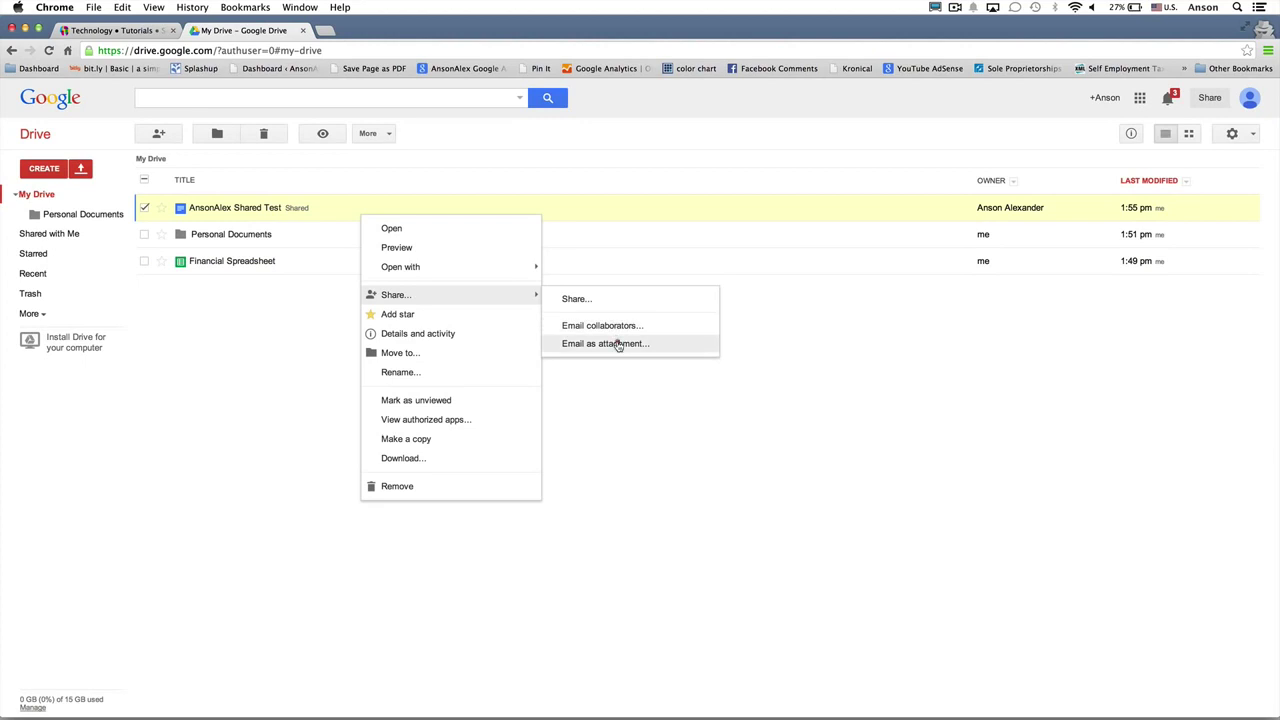
left_click(618, 342)
left_click(482, 278)
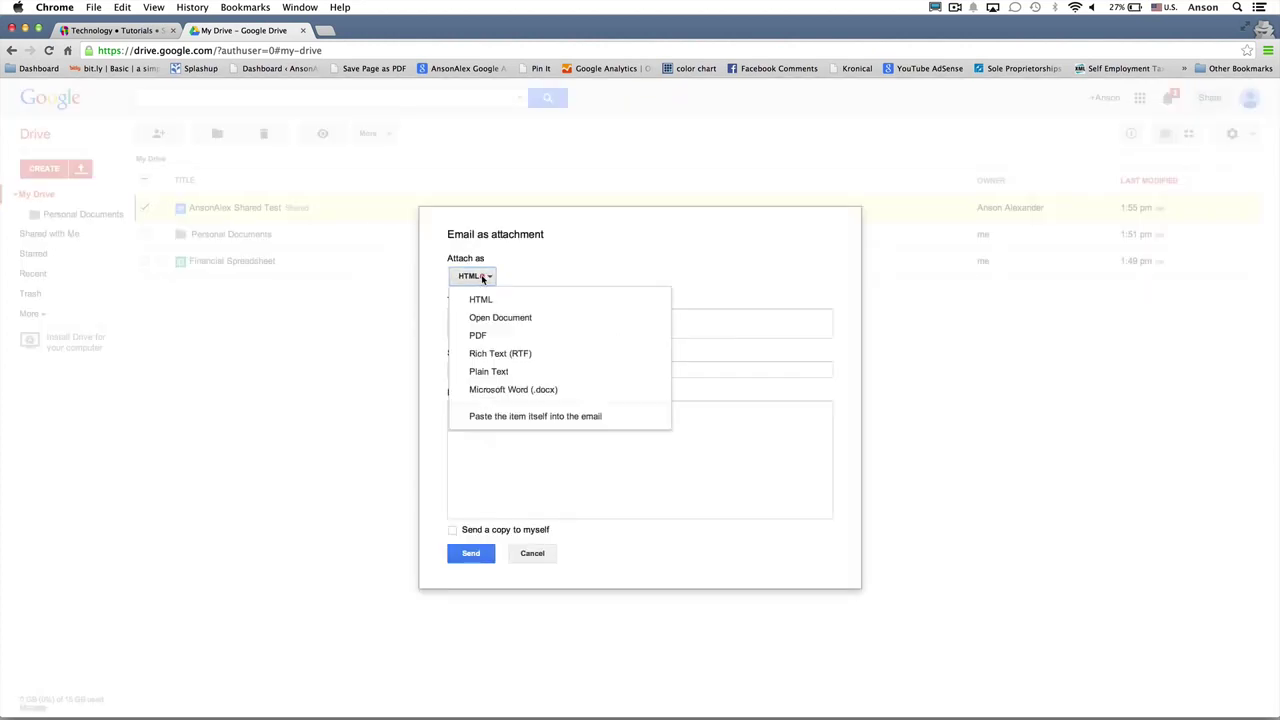
left_click(575, 391)
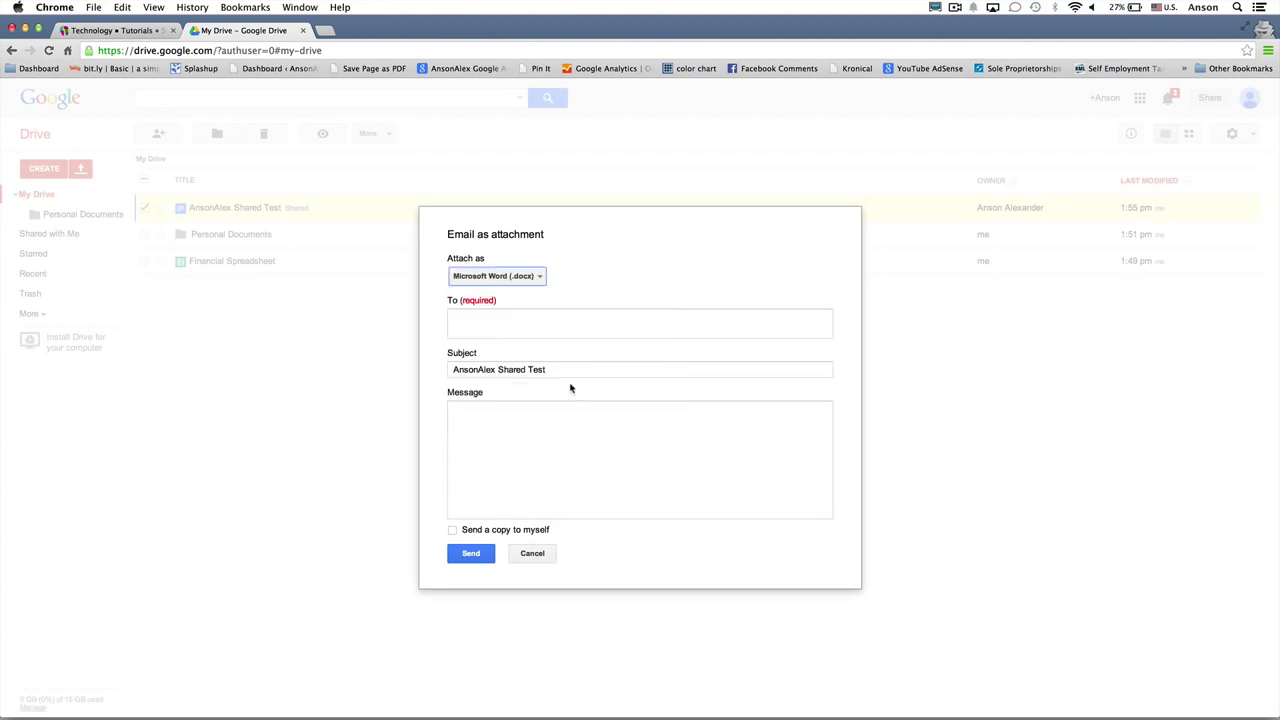
Step: Fill in the recipient's e-mail address and send the document
left_click(565, 326)
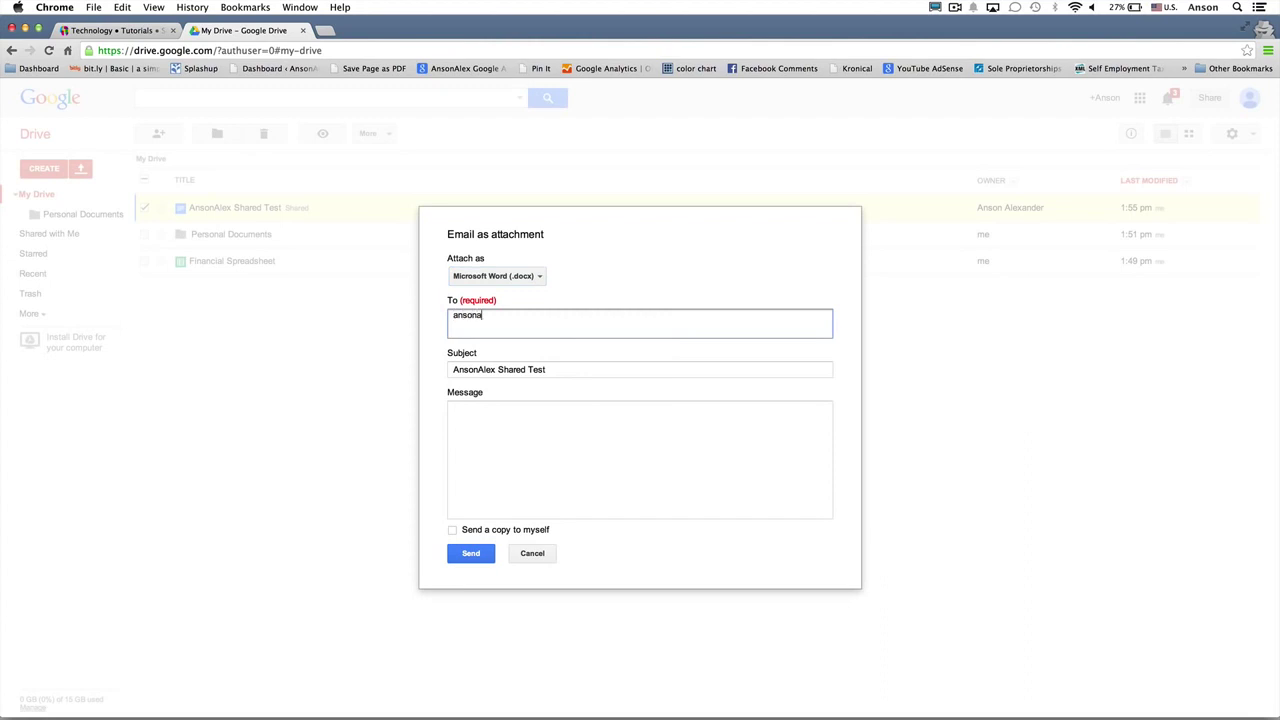
key("Tab")
key("Tab")
left_click(480, 553)
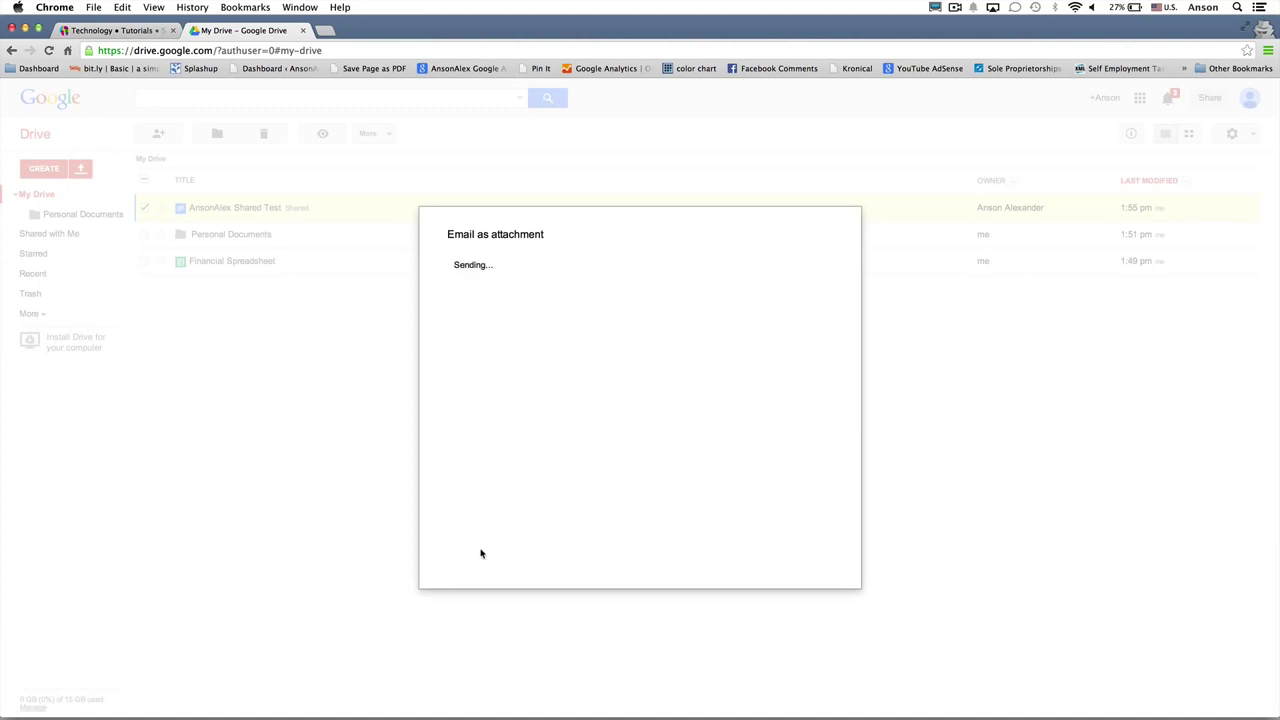
left_click(328, 31)
Step: Load gmail.com, open the AnsonAlex Shared Test email, and dismiss the welcome and tour messages
type("gmail.com")
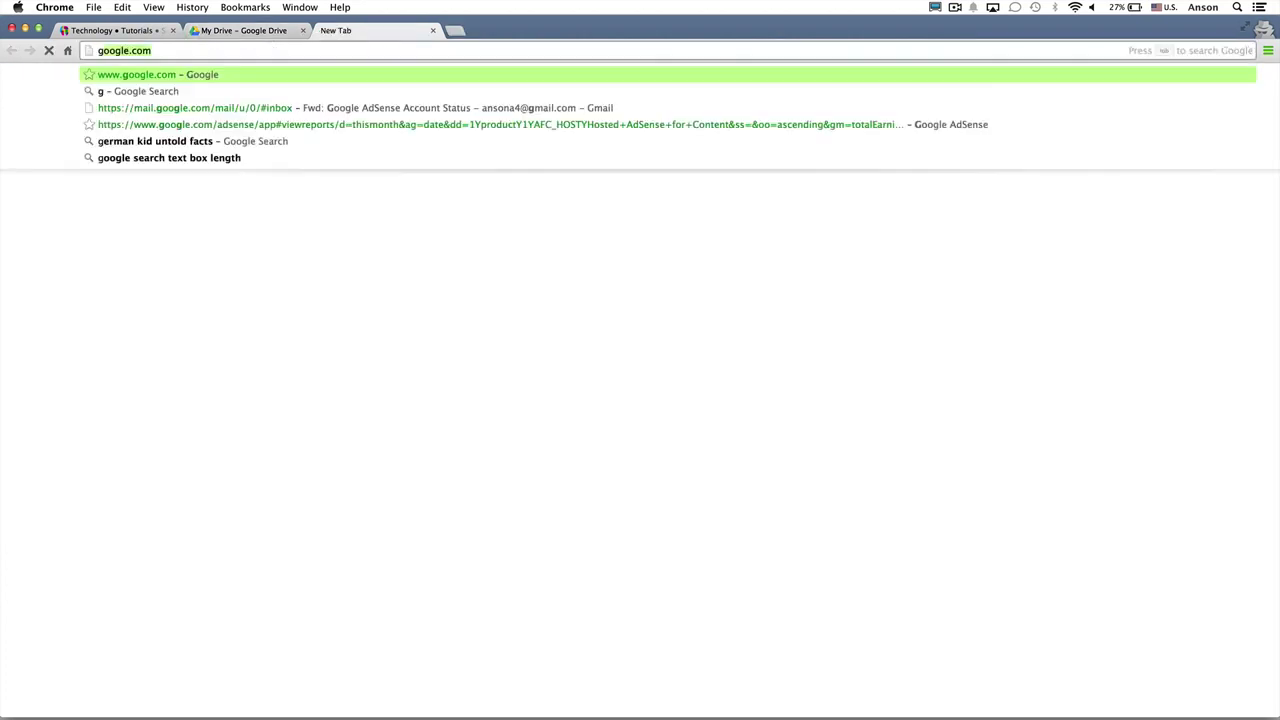
key("Return")
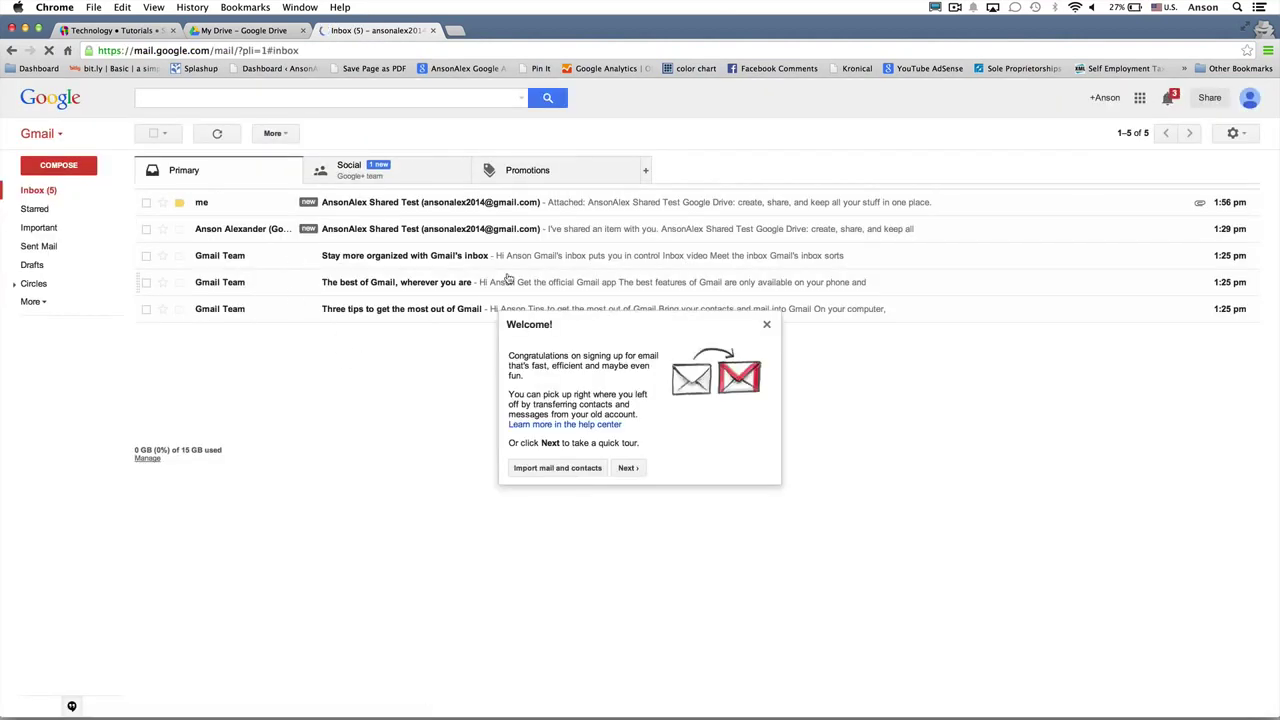
left_click(519, 205)
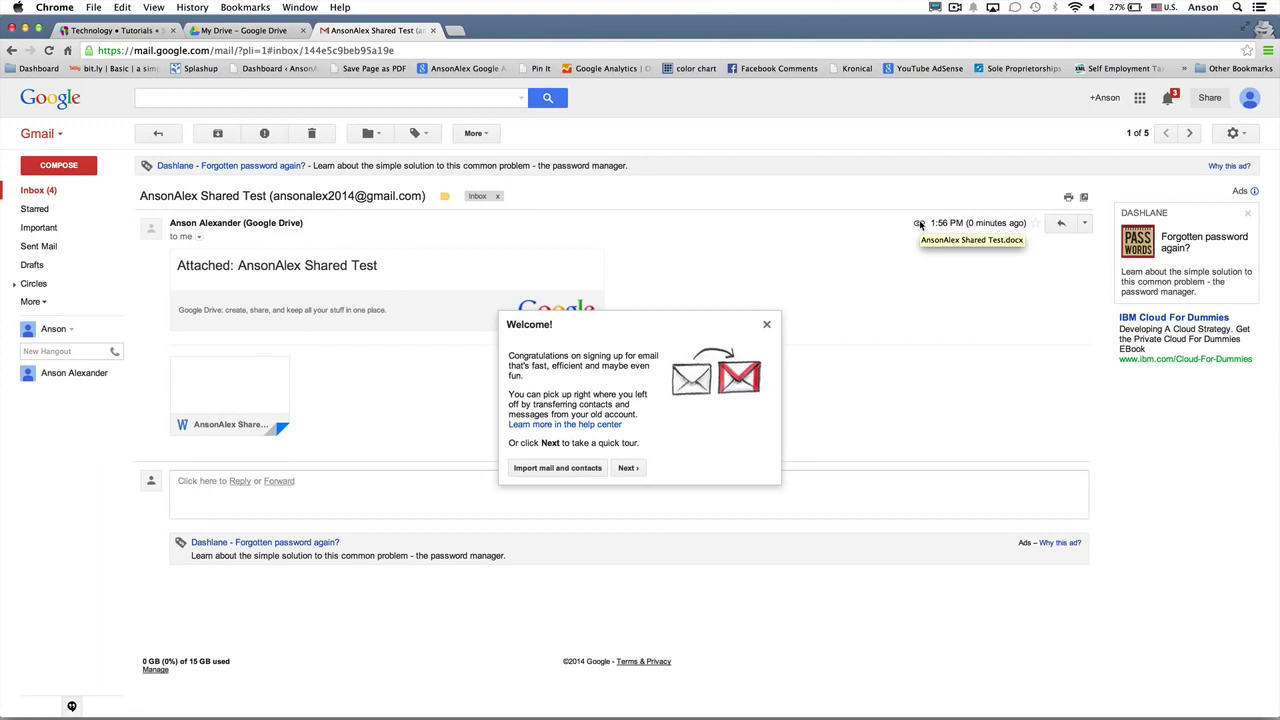
left_click(767, 324)
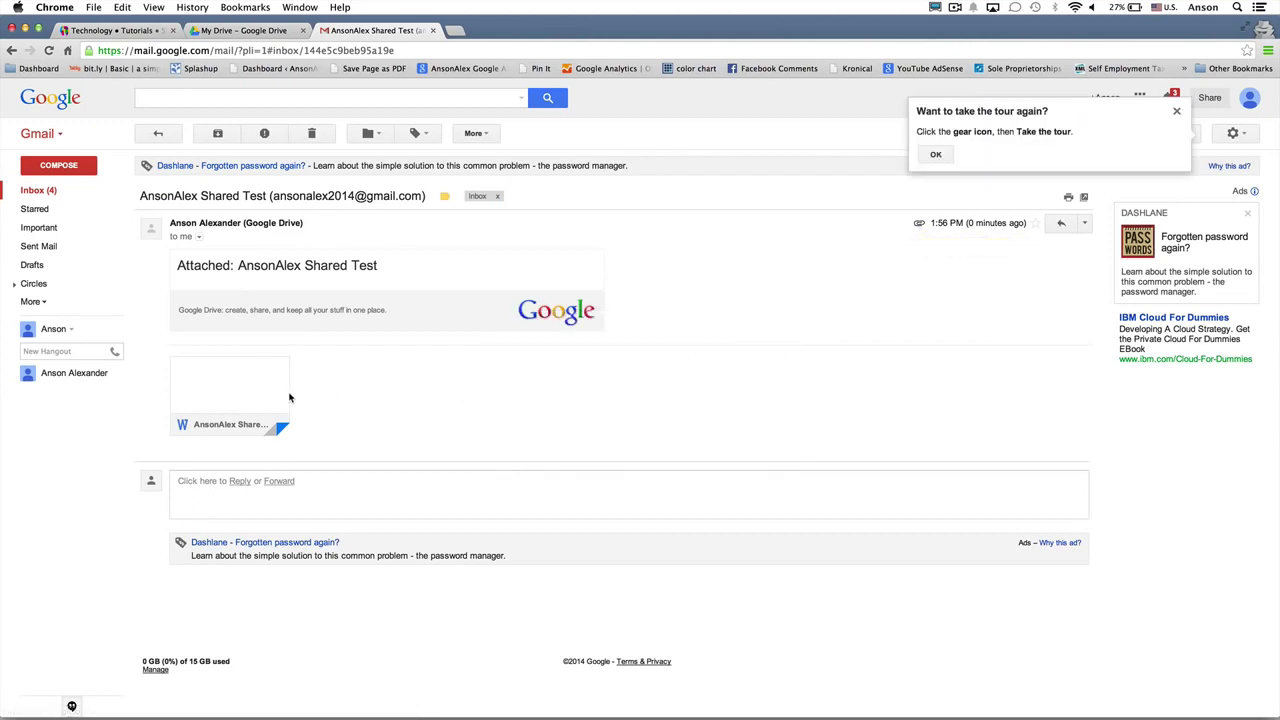
mouse_move(255, 398)
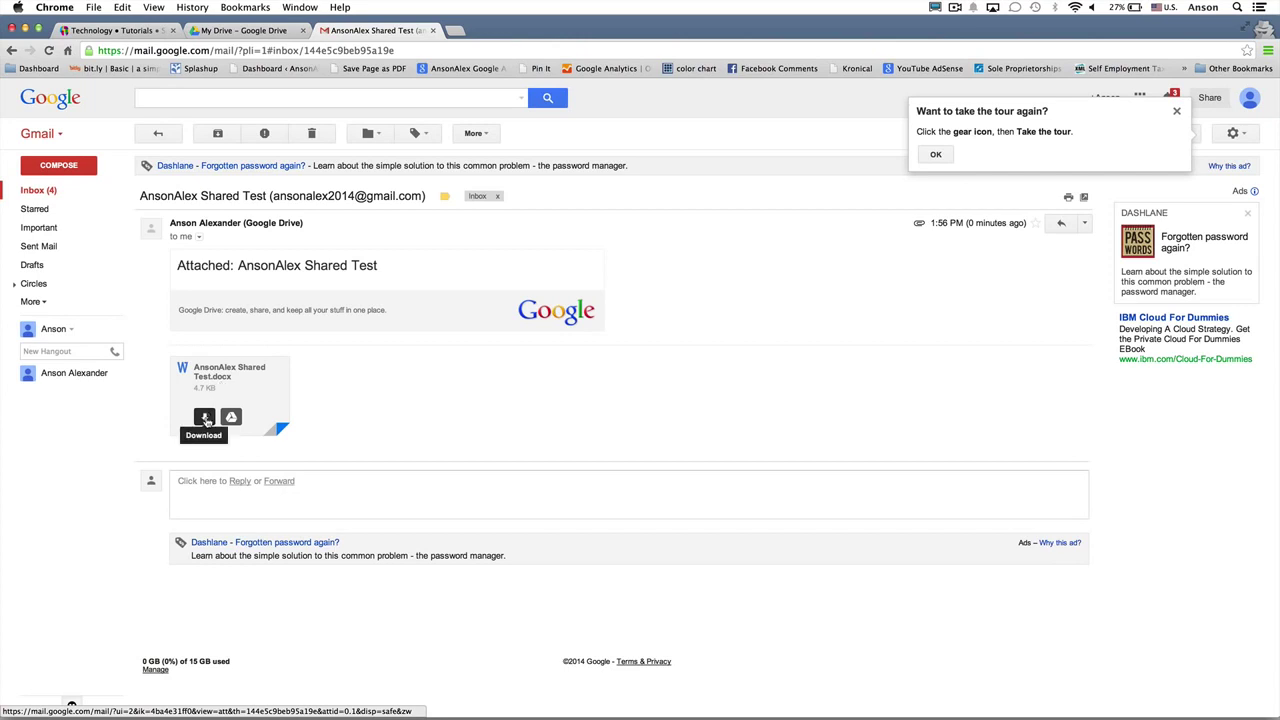
left_click(205, 418)
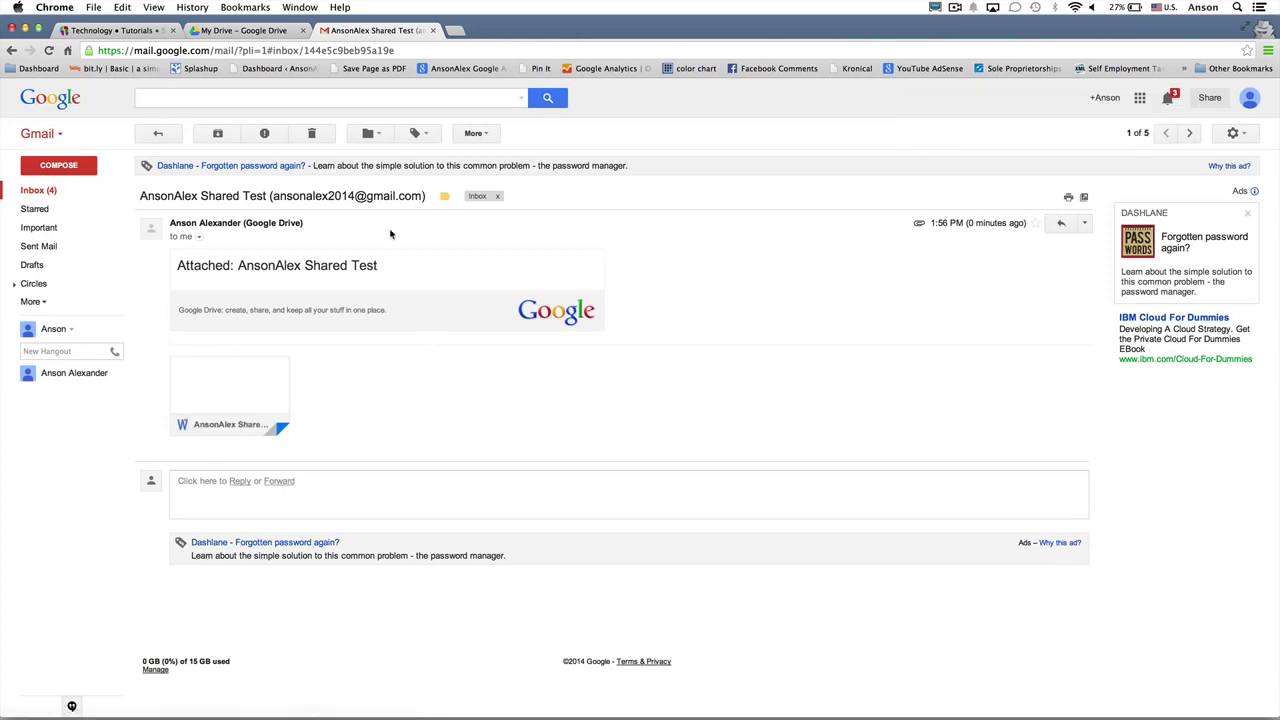
Step: Save the AnsonAlex Shared Test.docx attachment to Drive in the Personal Documents folder
mouse_move(249, 385)
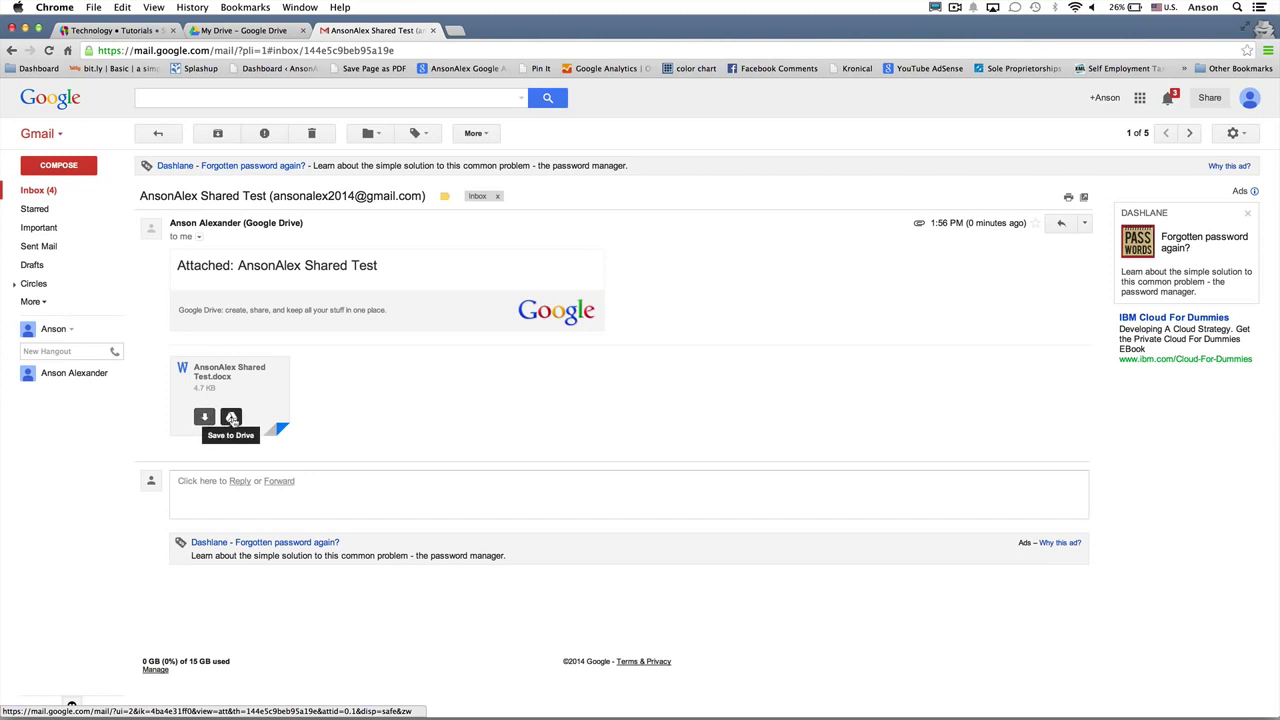
left_click(231, 417)
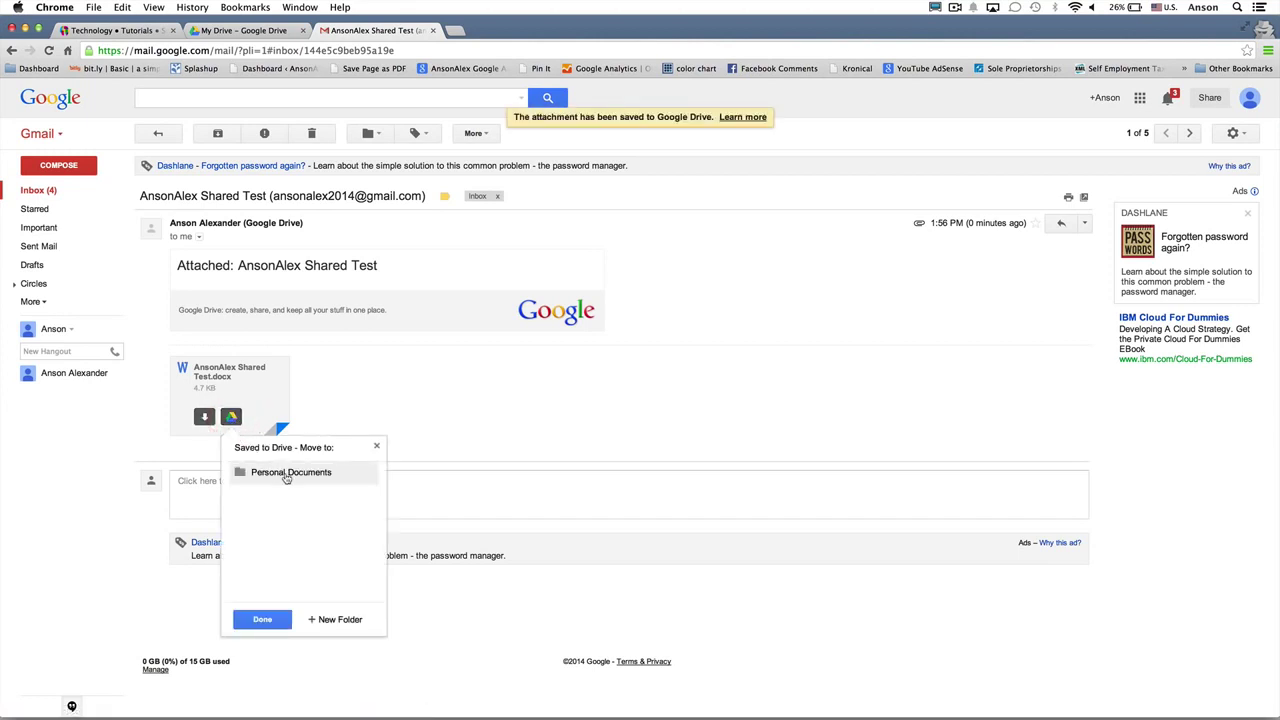
left_click(282, 476)
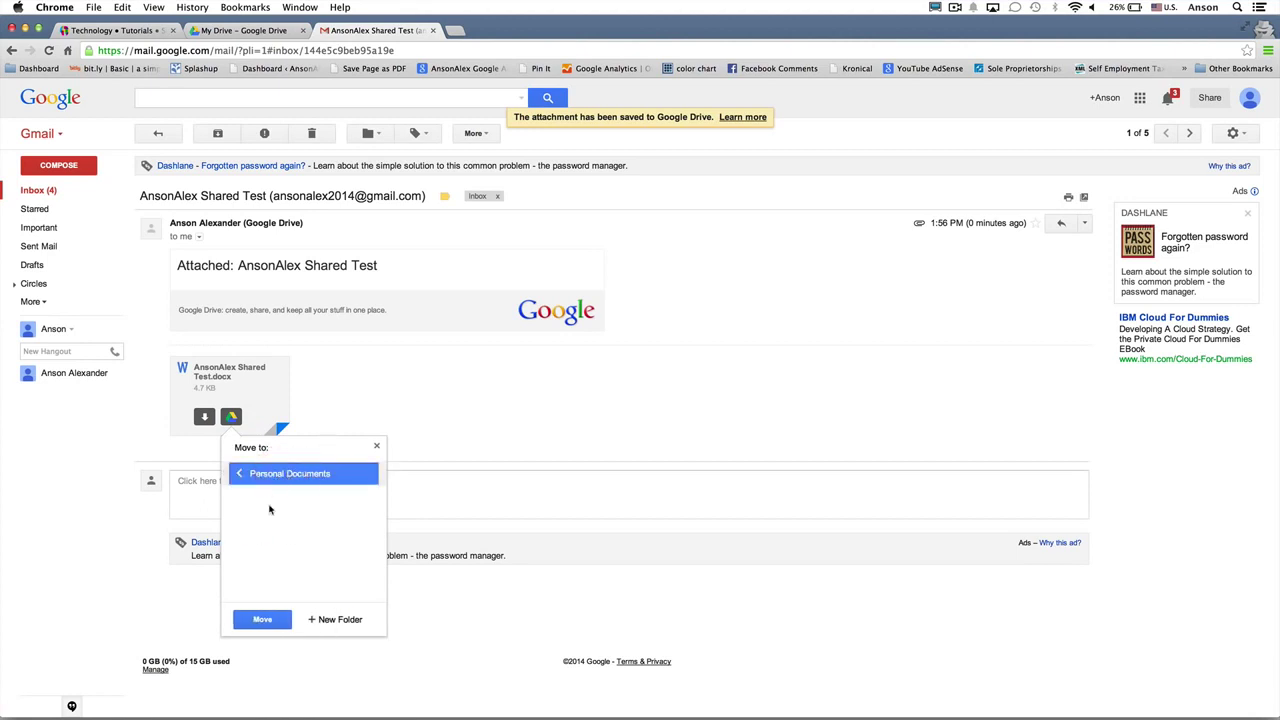
left_click(266, 620)
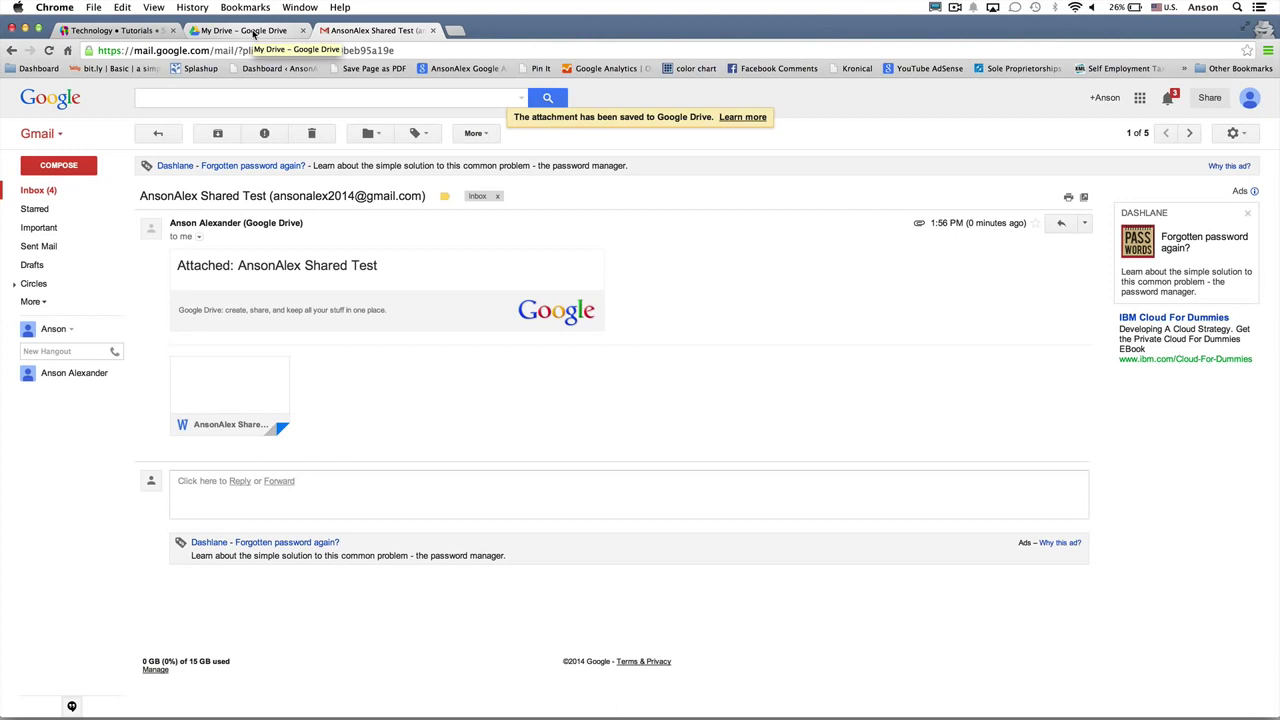
Step: In Drive's Personal Documents folder, preview AnsonAlex Shared Test.docx, then close the preview
left_click(254, 31)
left_click(205, 229)
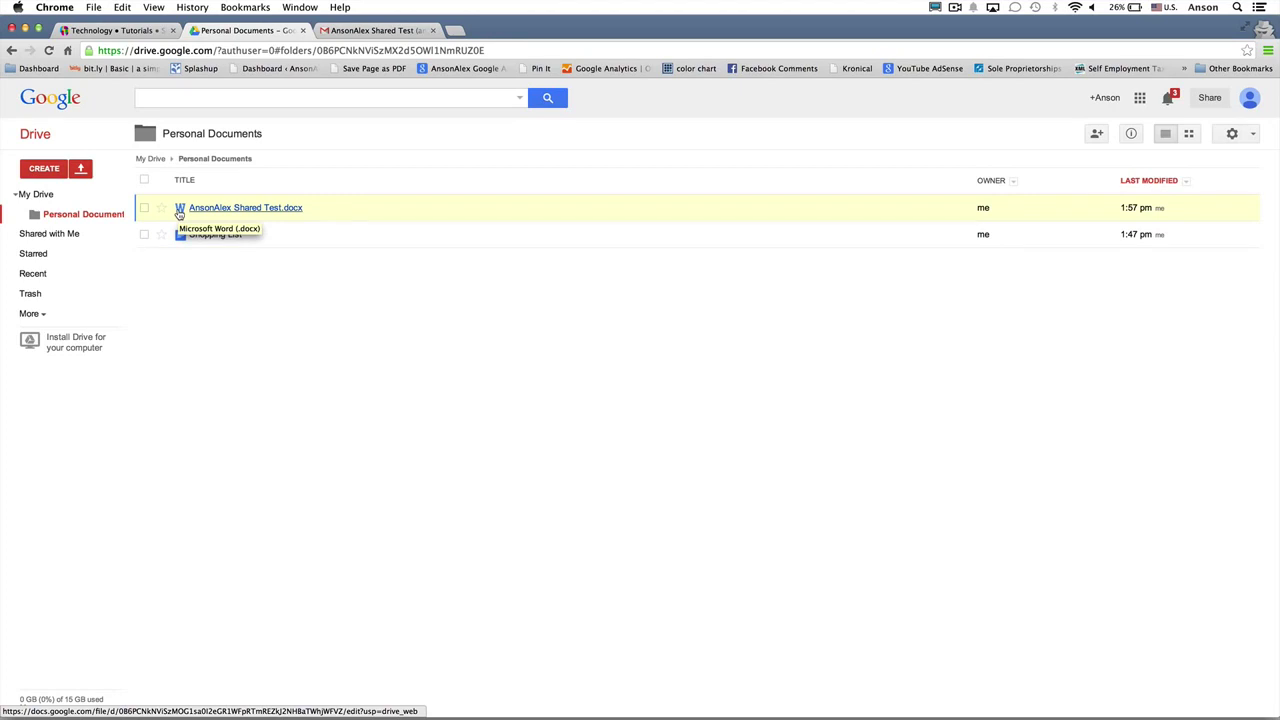
left_click(238, 208)
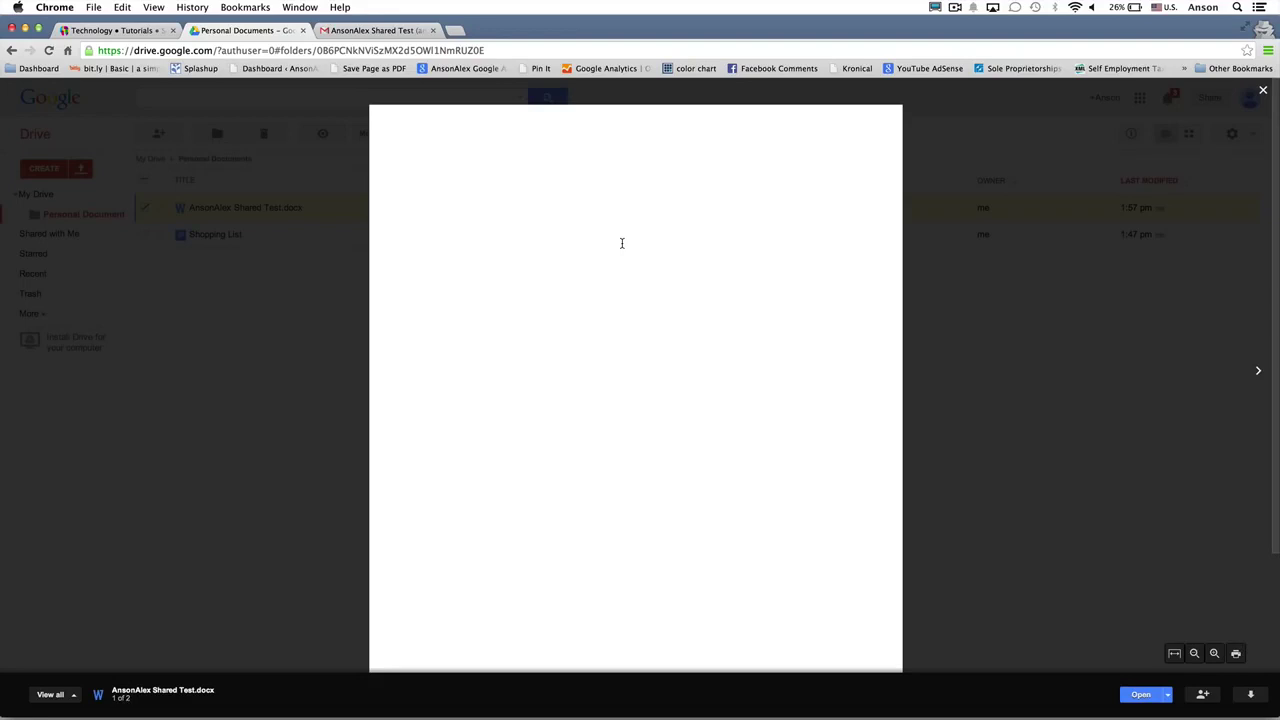
left_click(969, 354)
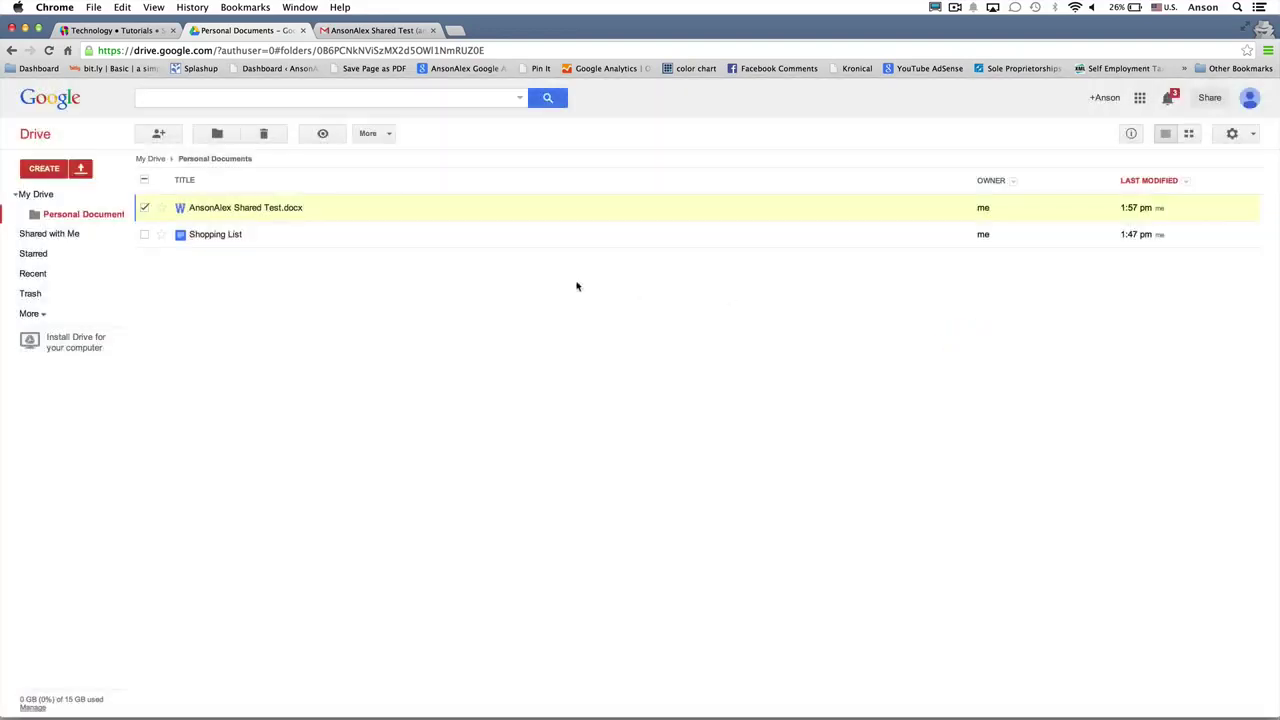
Step: Convert AnsonAlex Shared Test.docx into a Google Docs copy, then return to My Drive
right_click(376, 214)
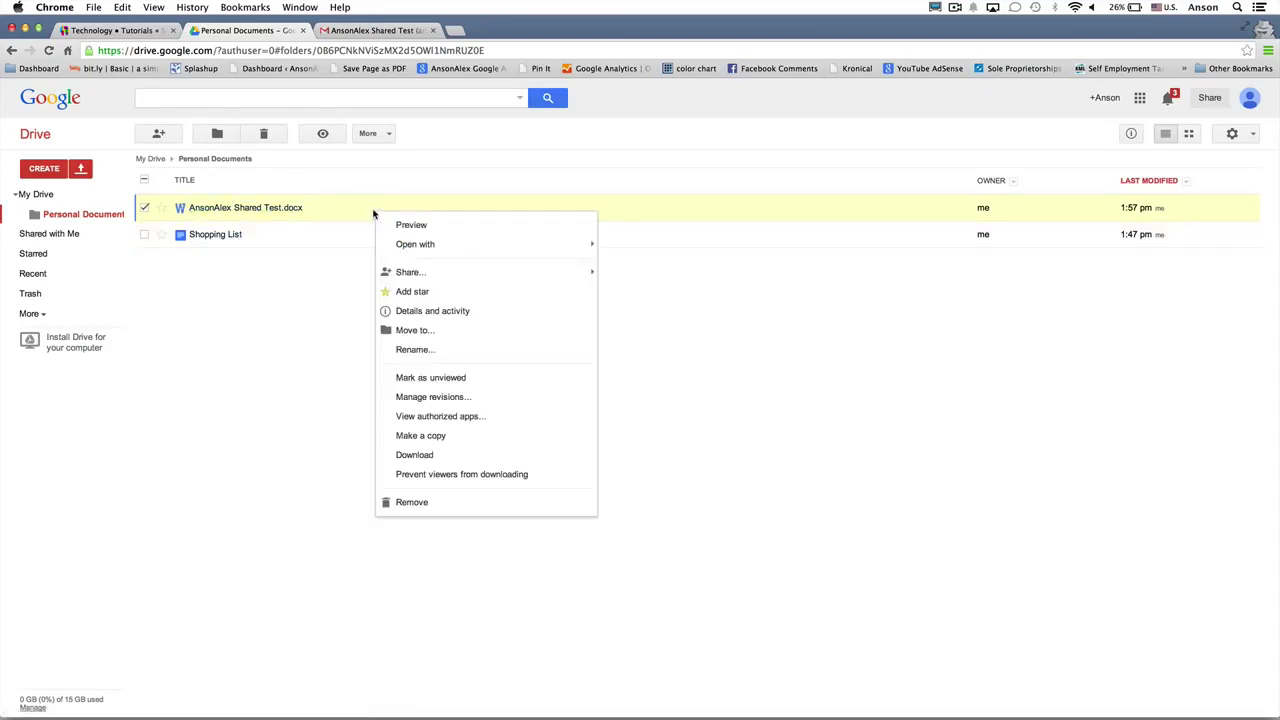
mouse_move(447, 246)
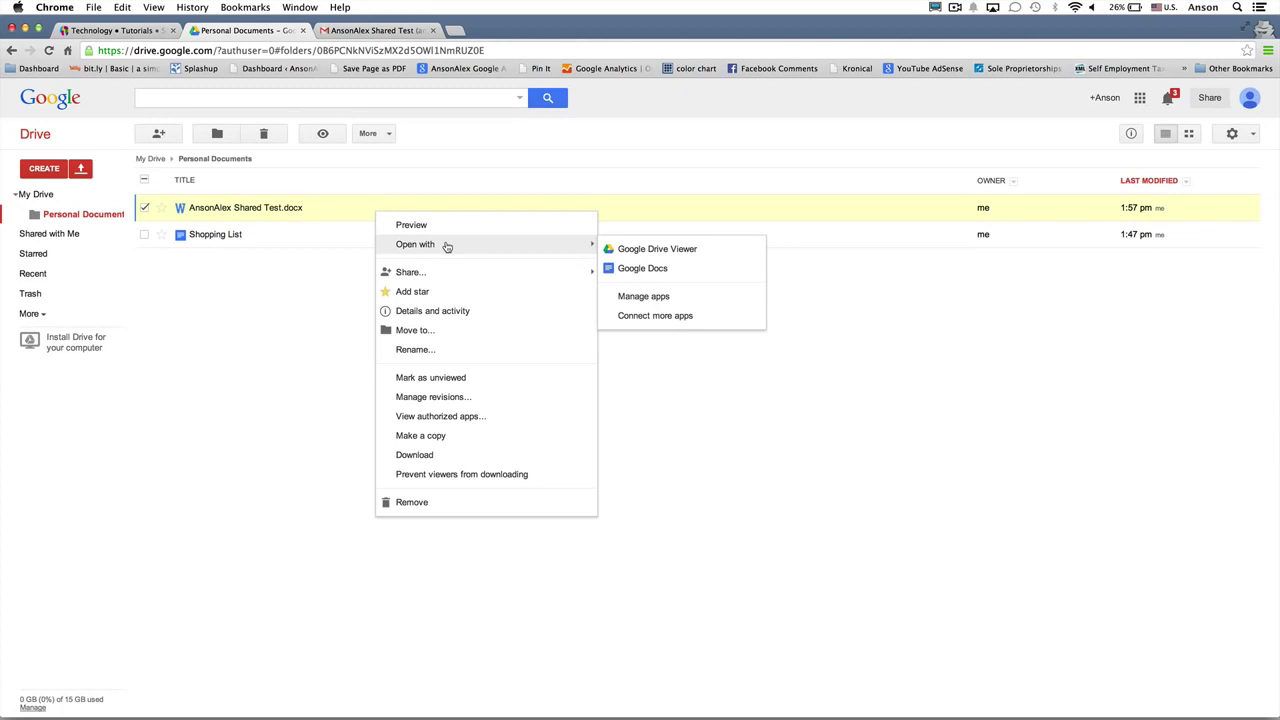
left_click(658, 268)
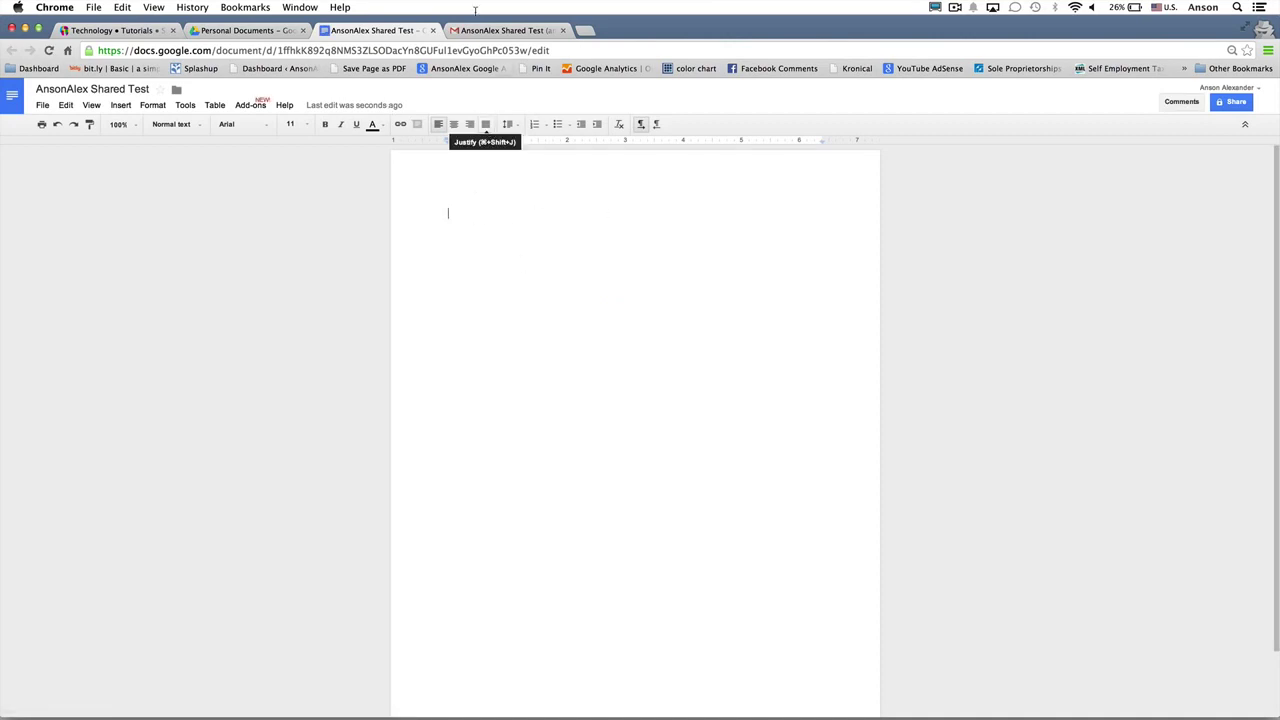
left_click(432, 30)
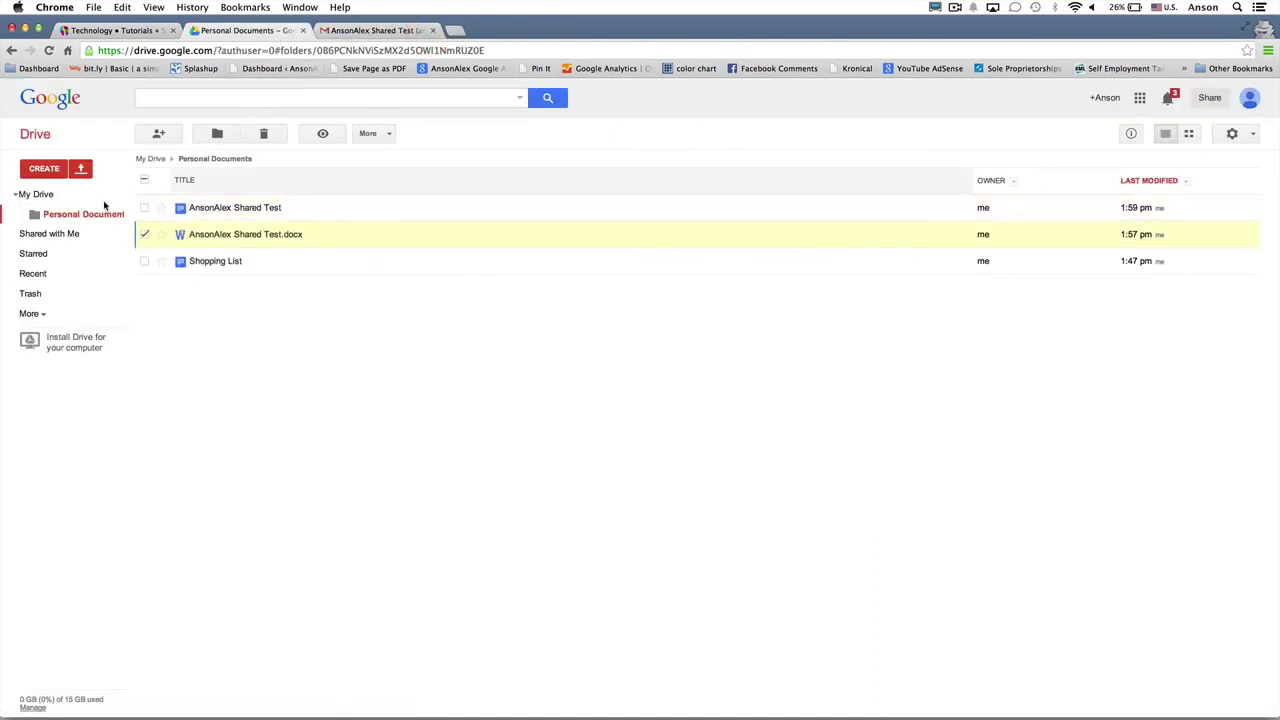
left_click(38, 195)
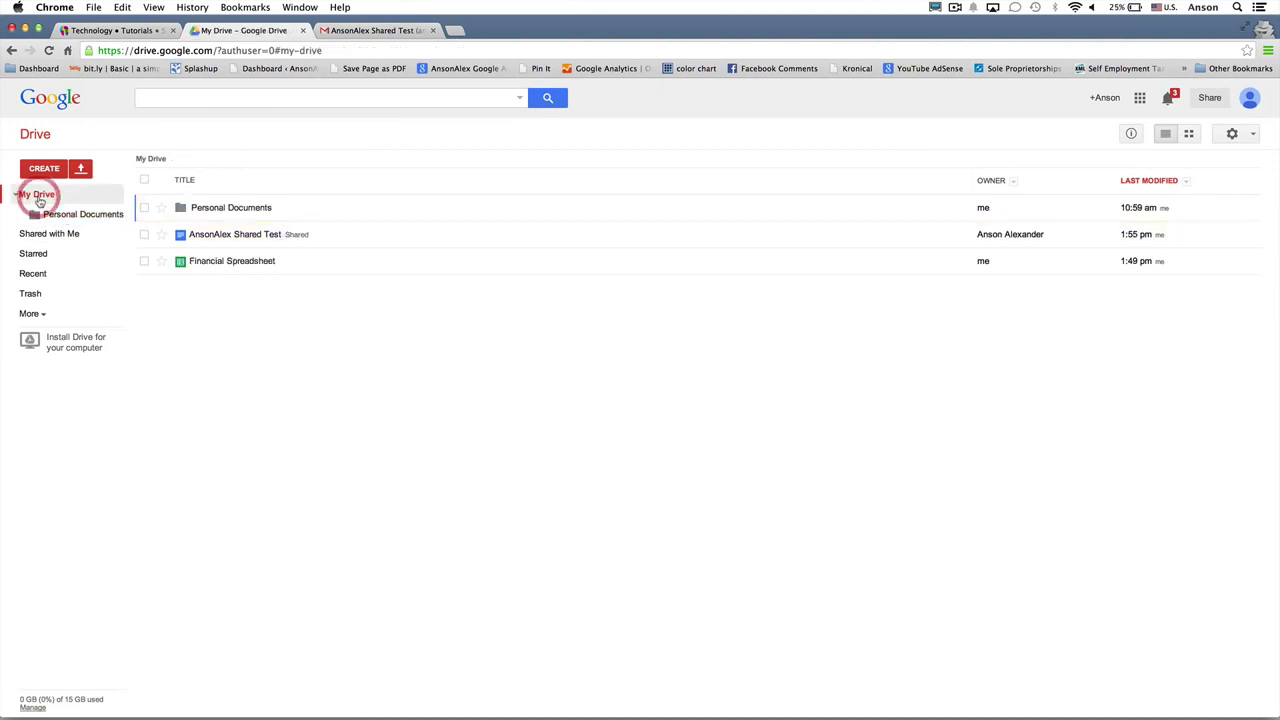
right_click(304, 261)
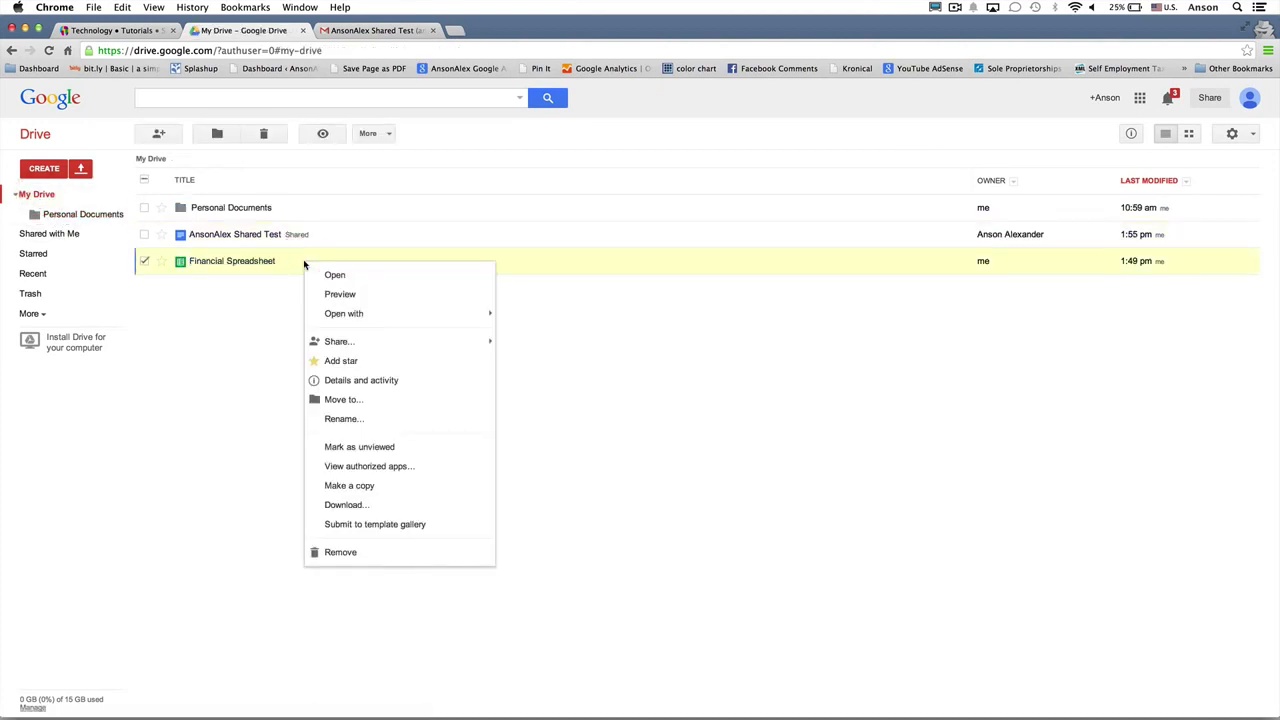
Step: Email Financial Spreadsheet as an .xlsx attachment to the recipient with the message 'here is the file'
mouse_move(390, 347)
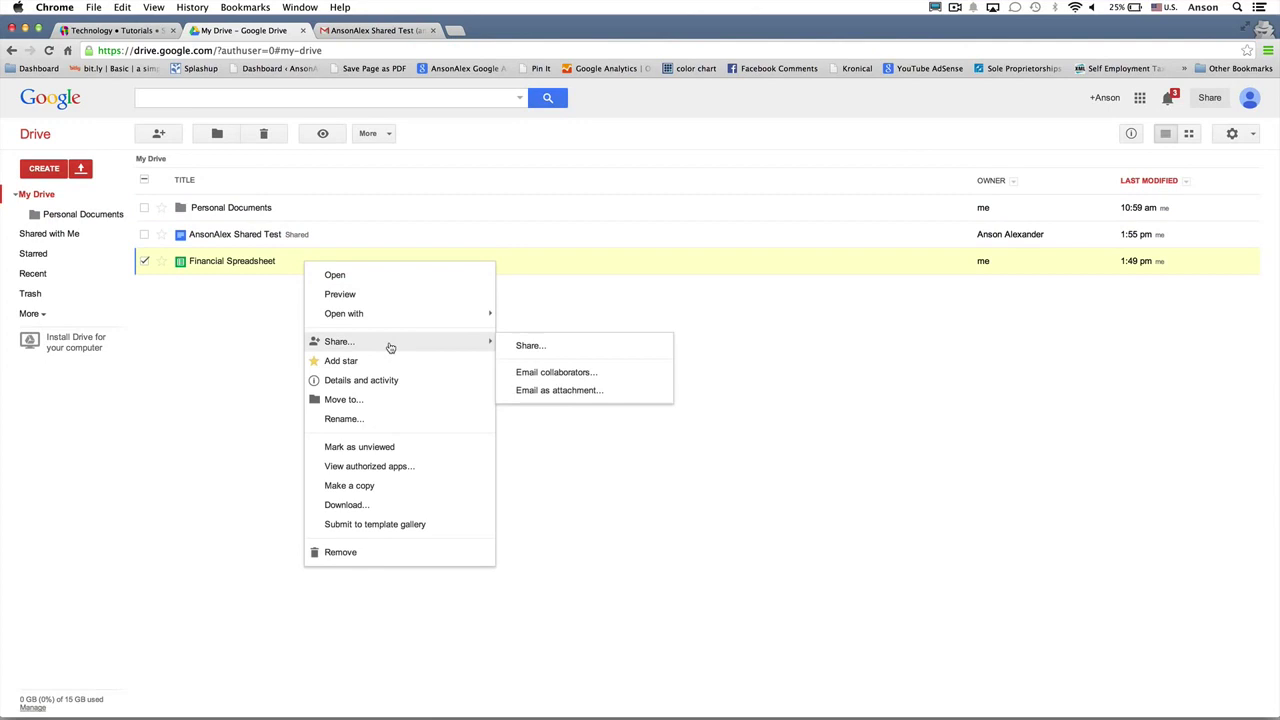
left_click(558, 390)
left_click(543, 327)
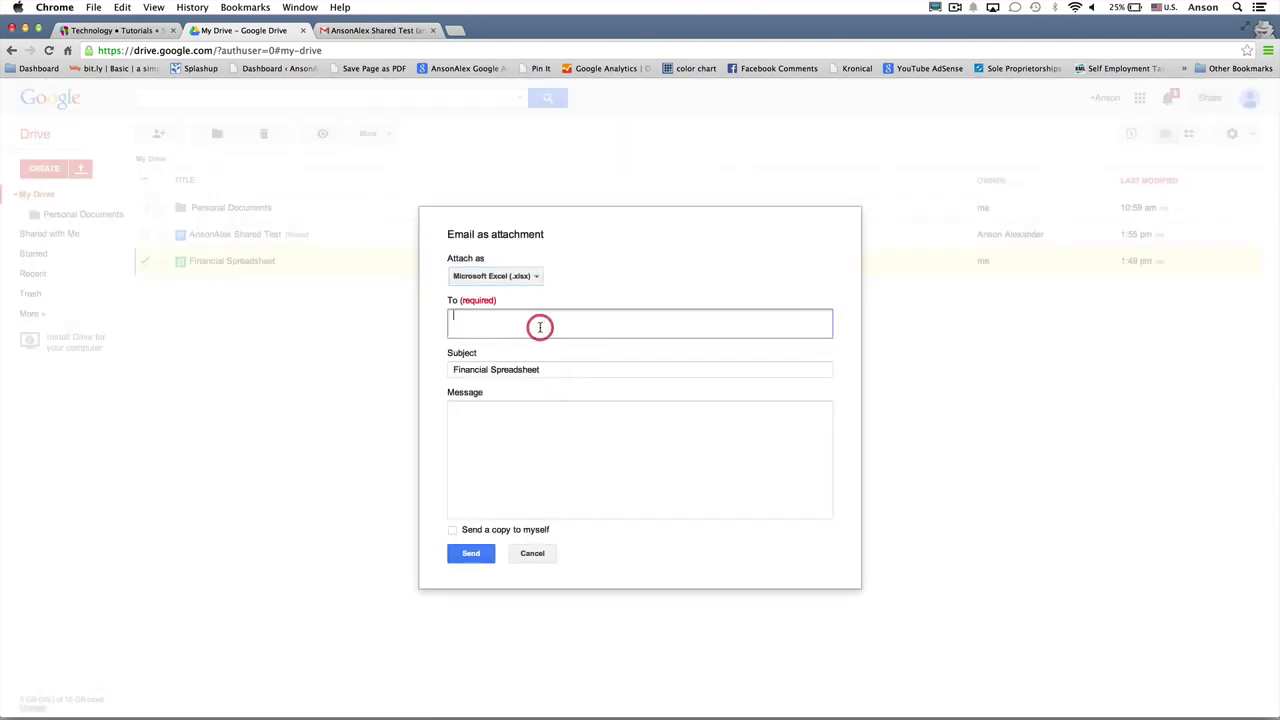
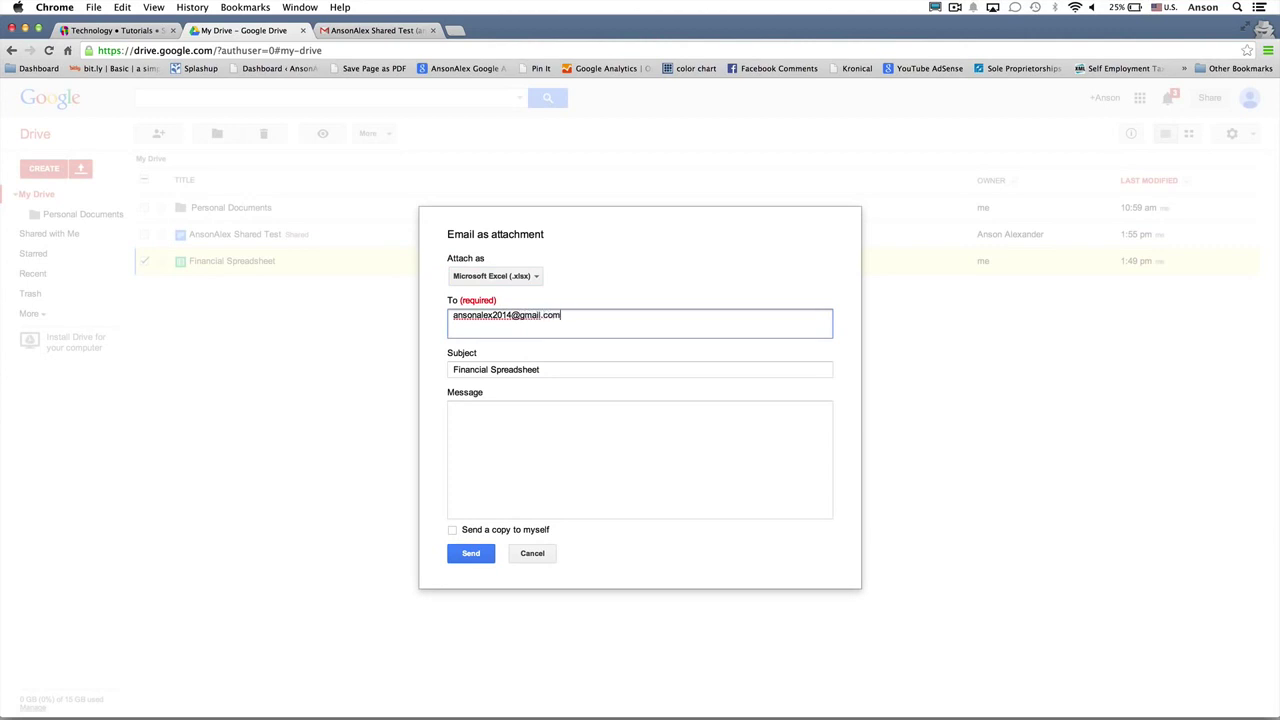
left_click(519, 446)
type("here is the file")
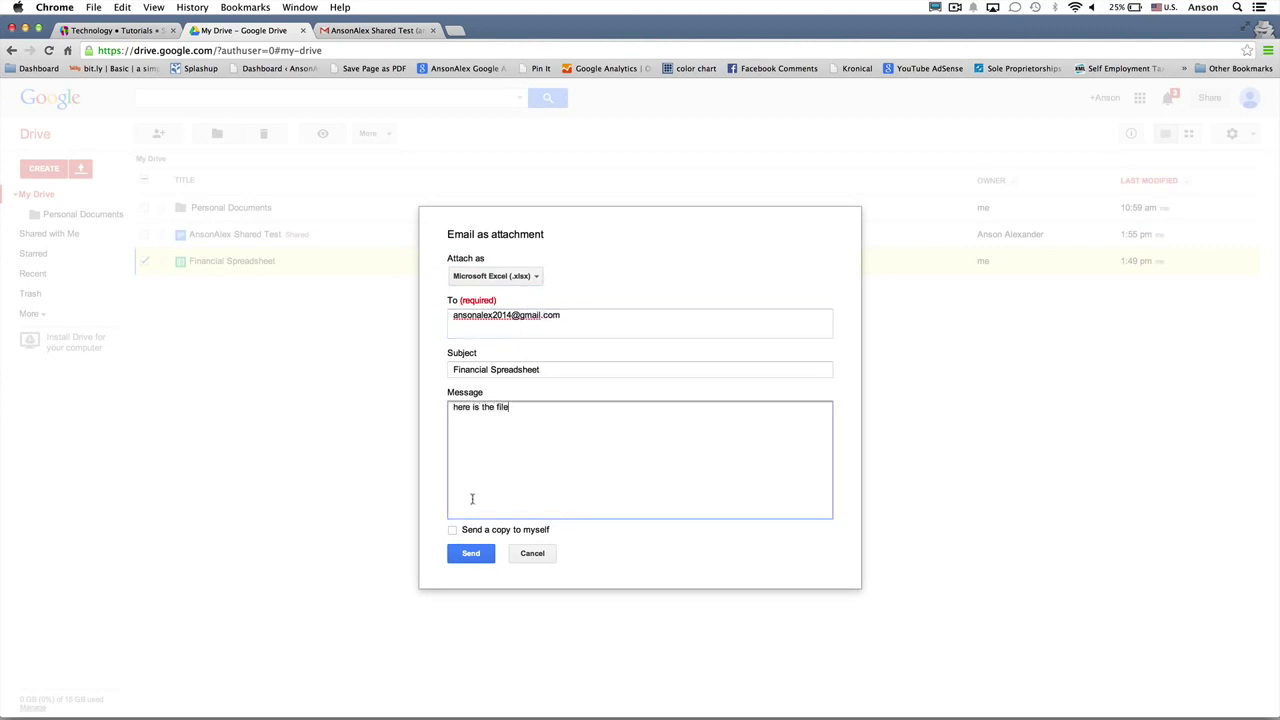
left_click(468, 552)
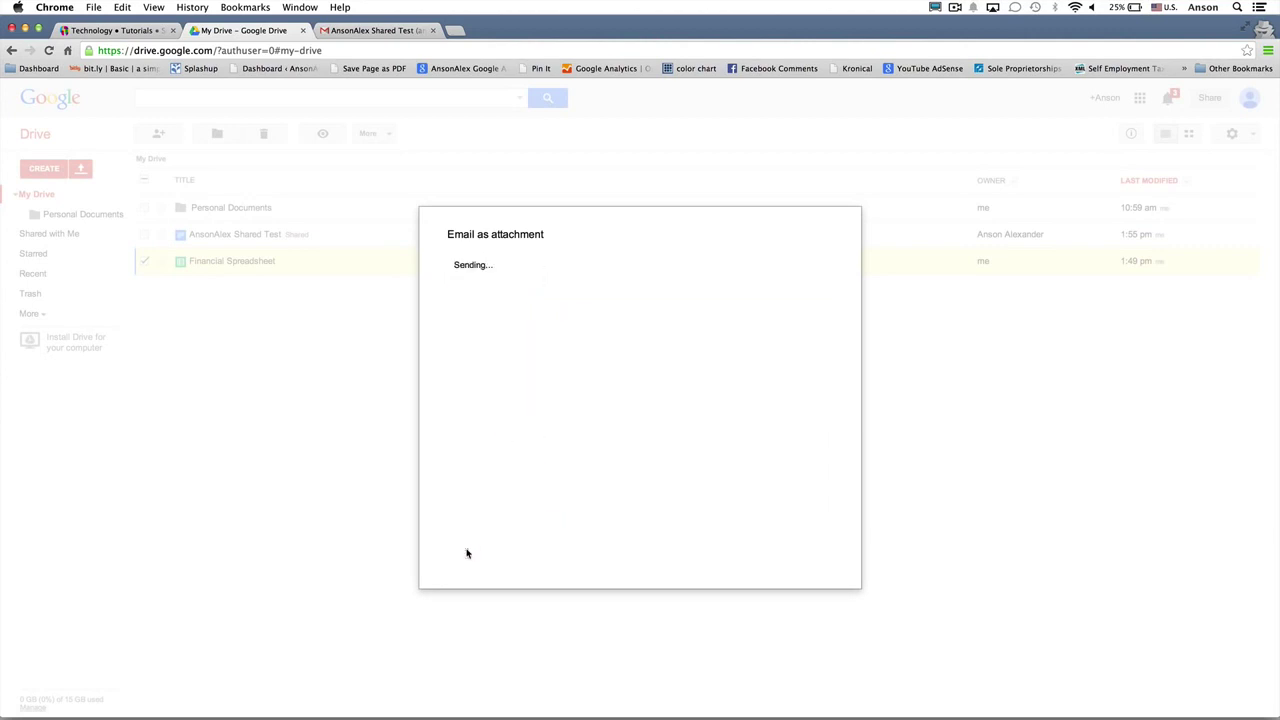
left_click(346, 34)
Step: Open the Financial Spreadsheet email in Gmail and save its .xlsx attachment to Drive
left_click(63, 190)
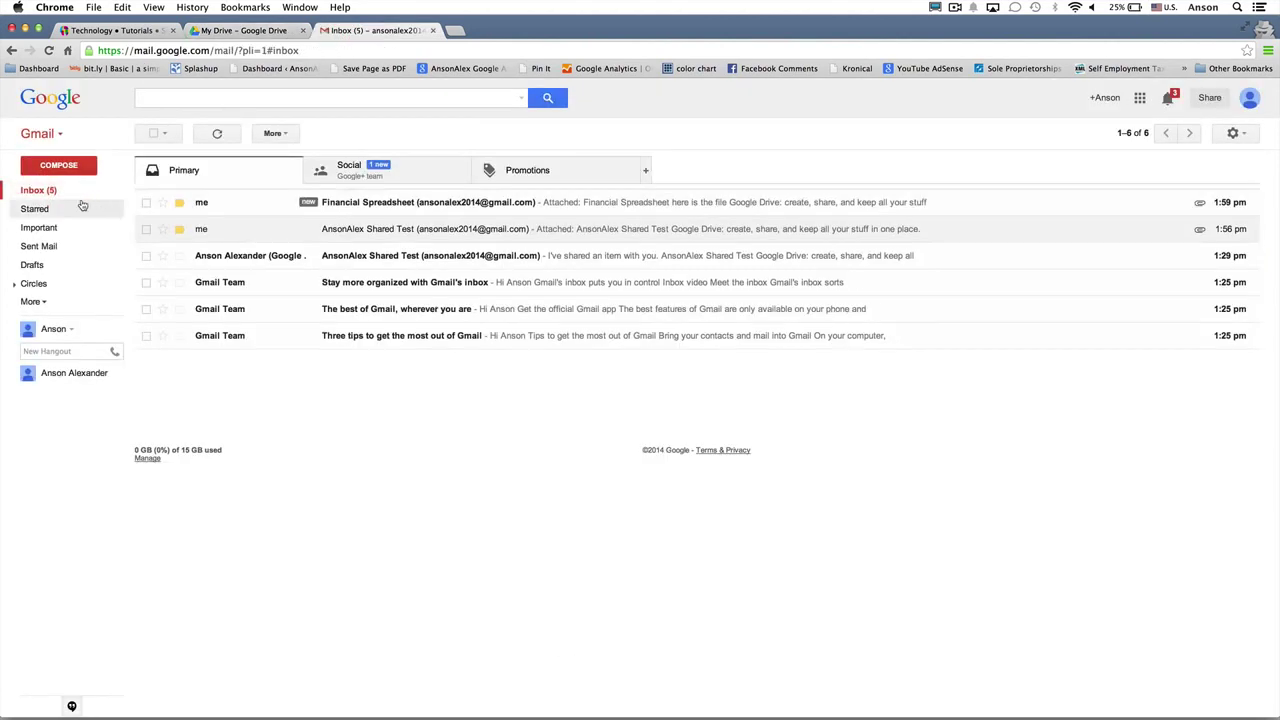
left_click(1143, 204)
mouse_move(247, 416)
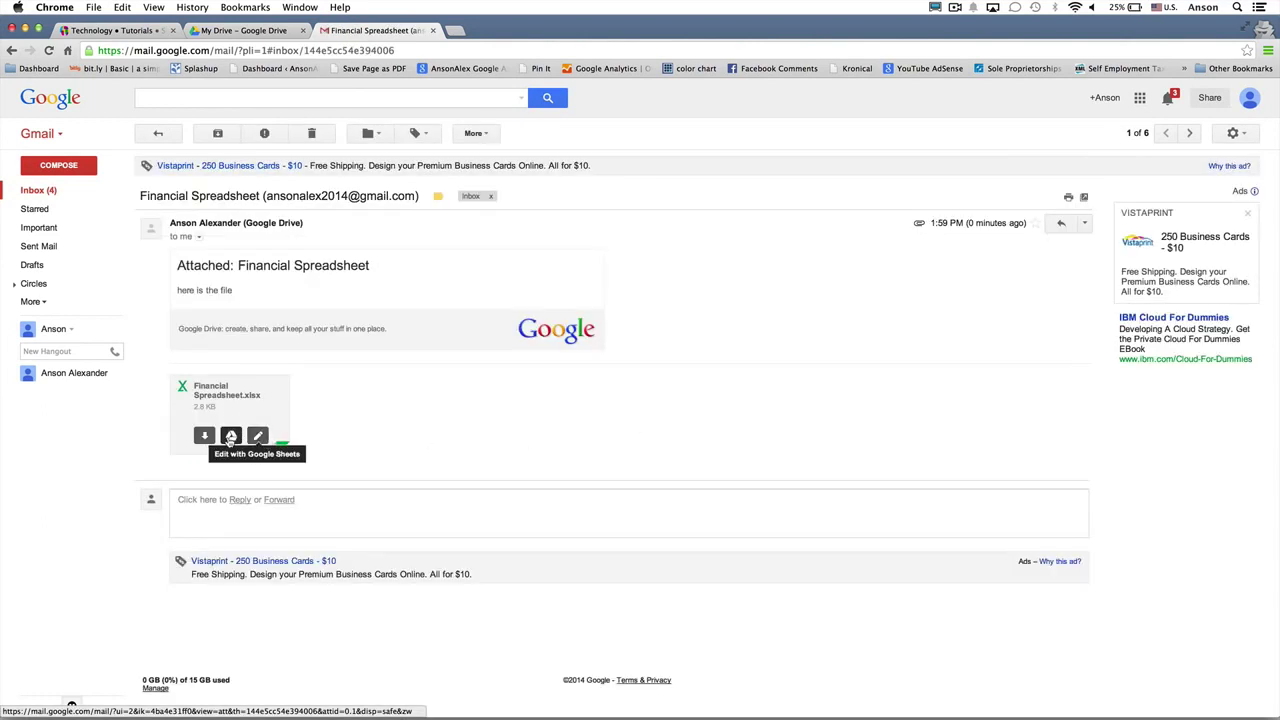
left_click(229, 438)
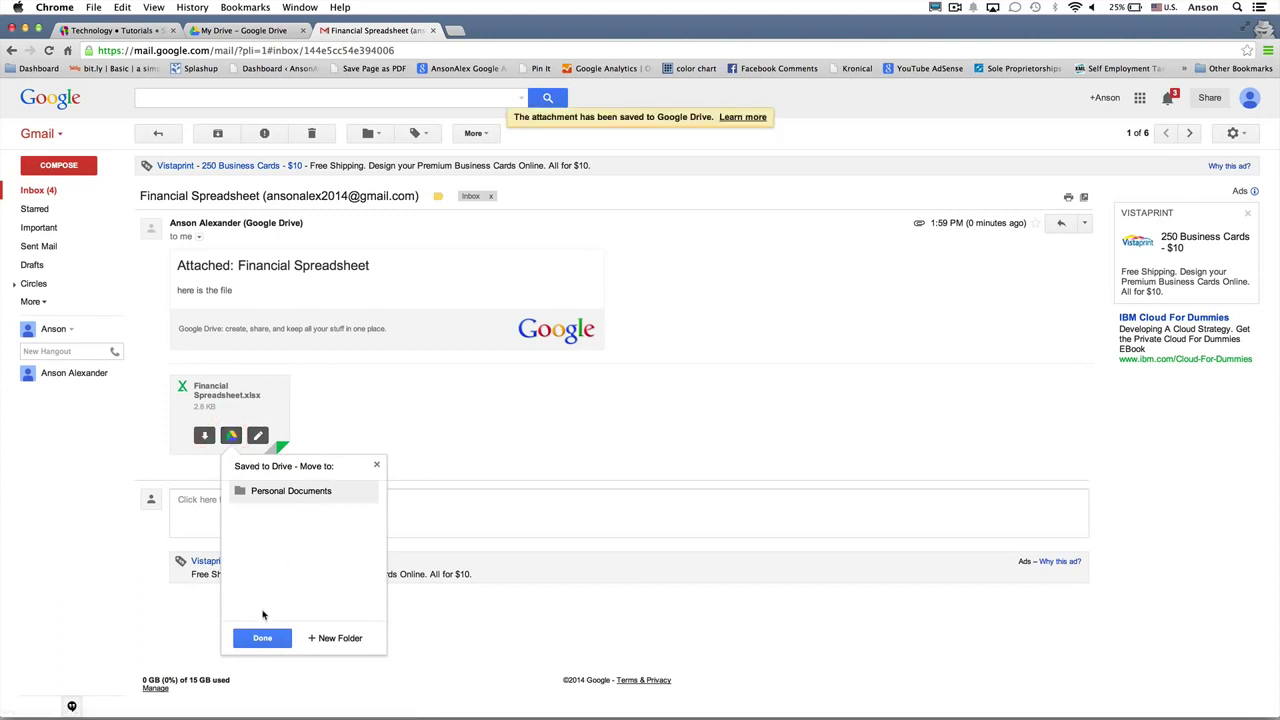
left_click(262, 638)
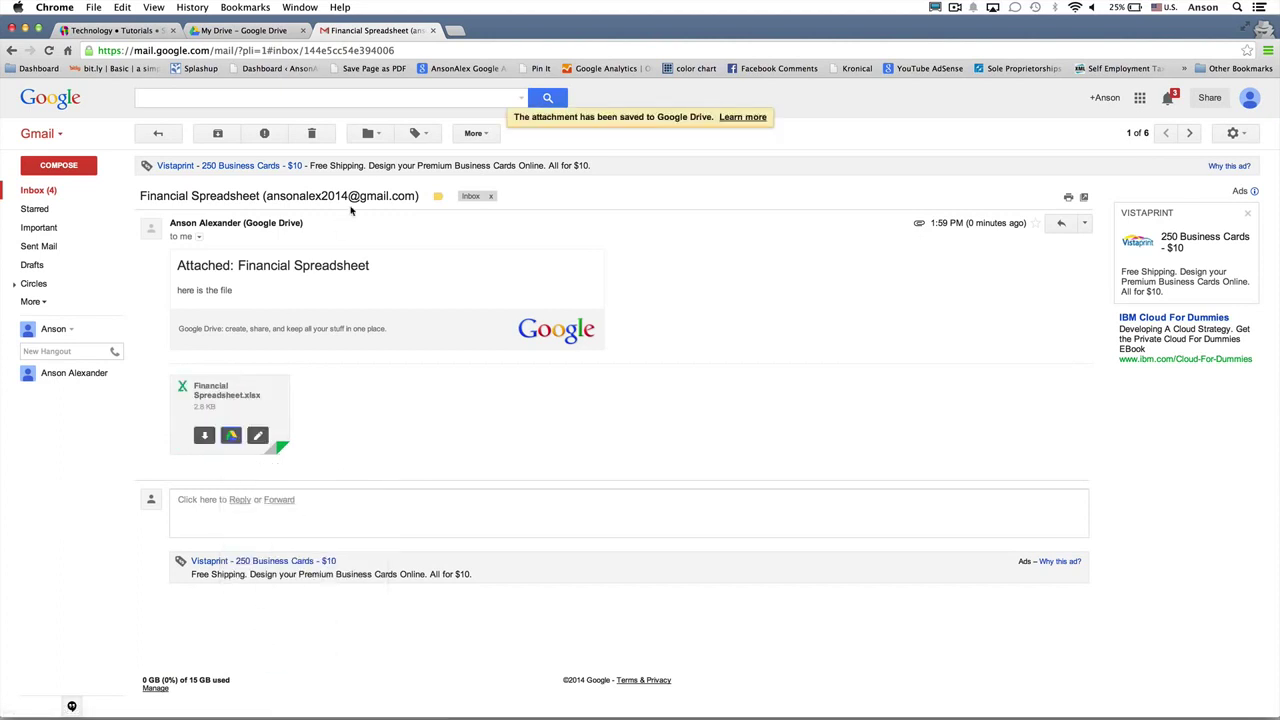
left_click(262, 34)
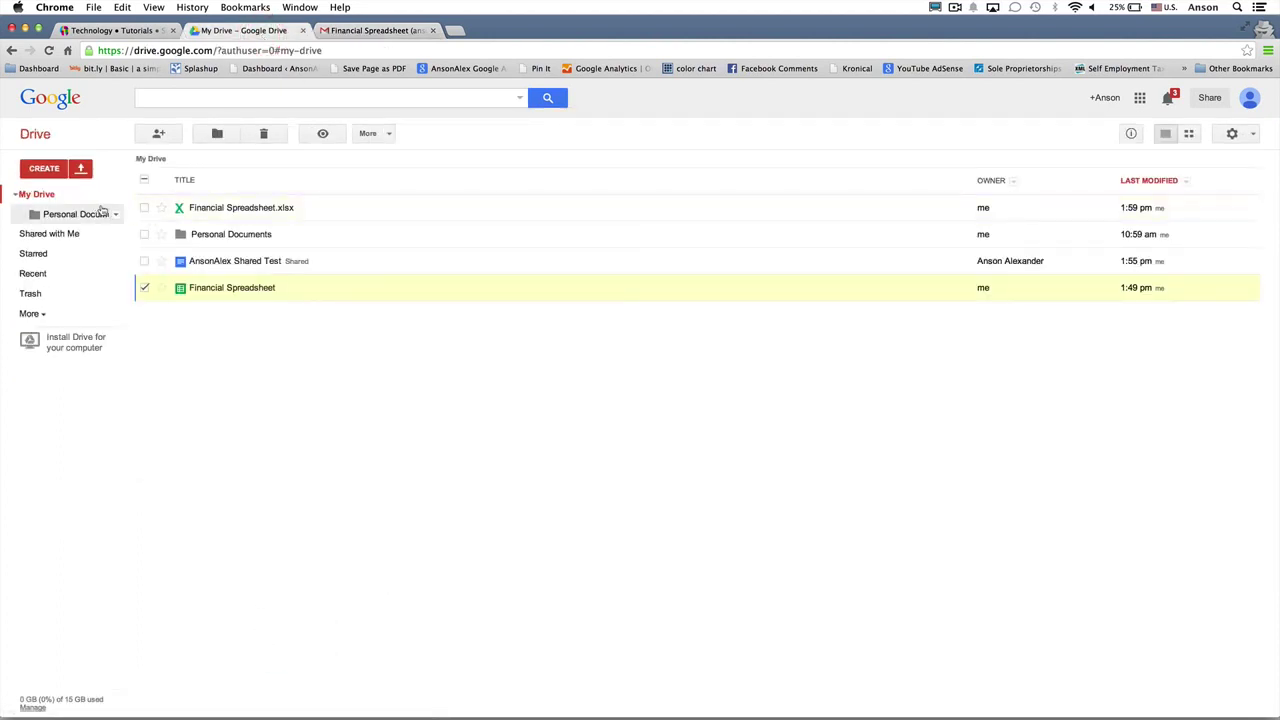
Step: Preview Financial Spreadsheet.xlsx (354, 345, 354, 345), then open it with Google Sheets
left_click(144, 288)
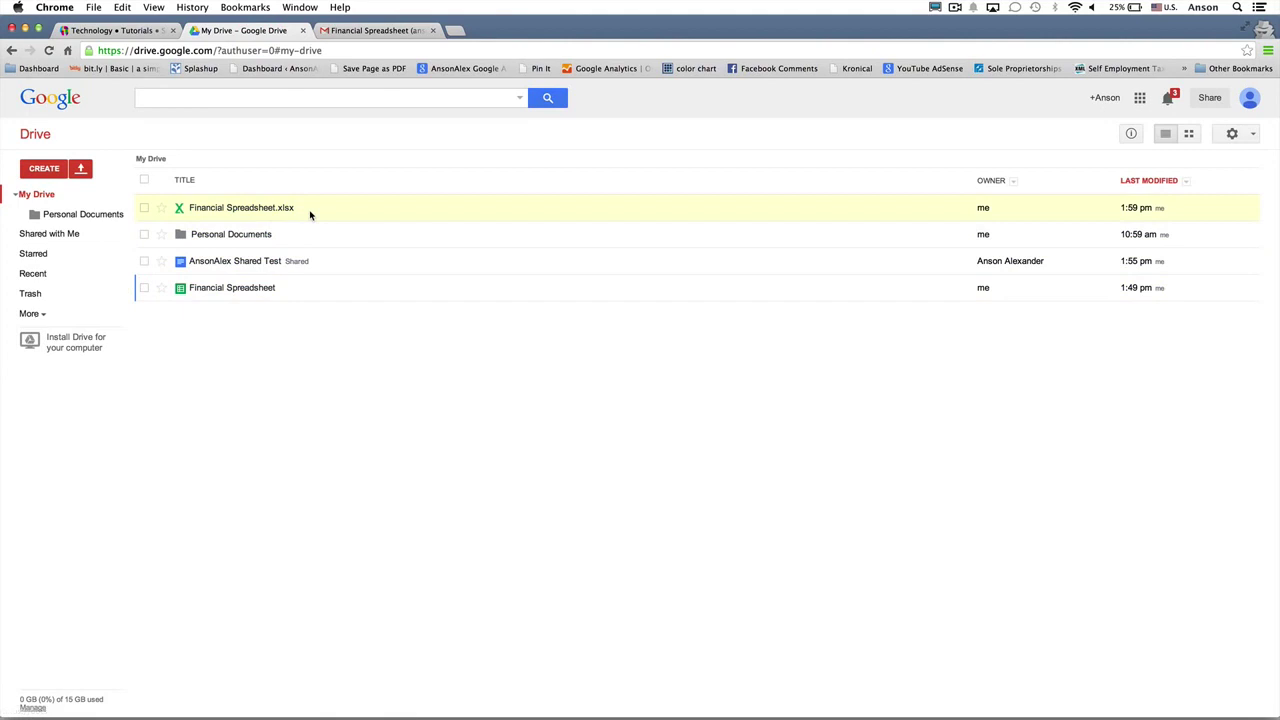
left_click(258, 207)
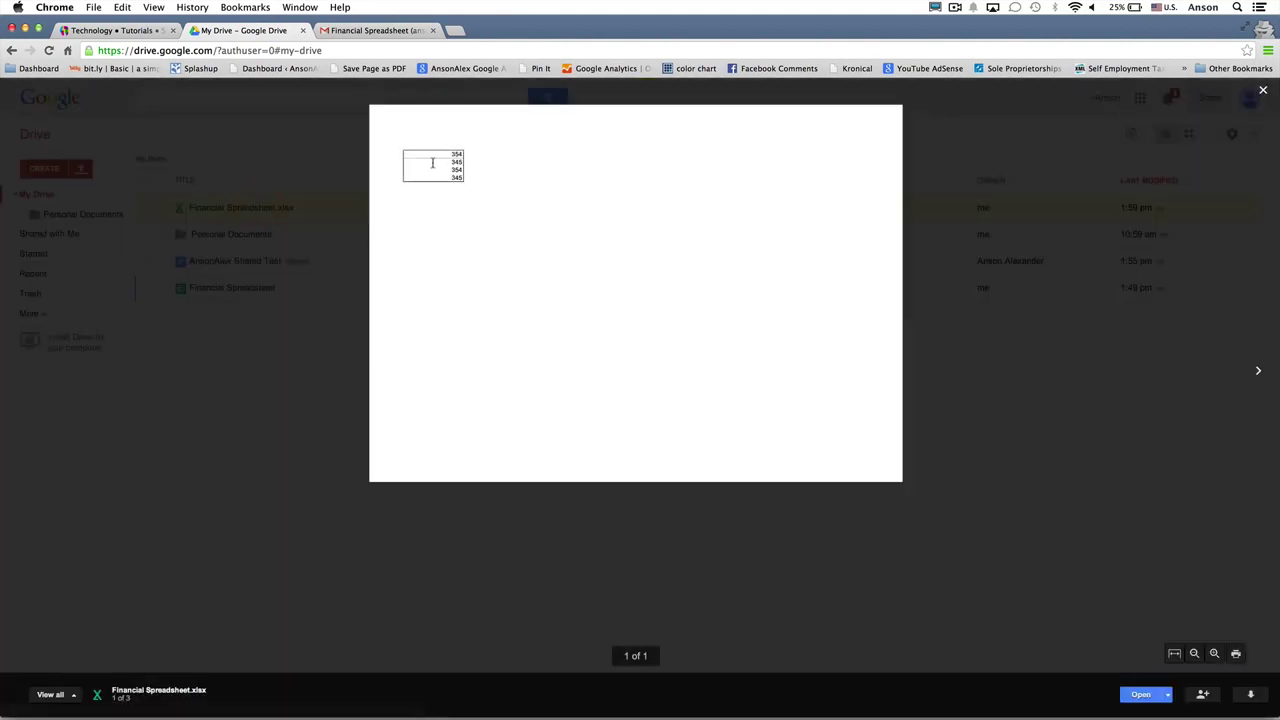
left_click(233, 434)
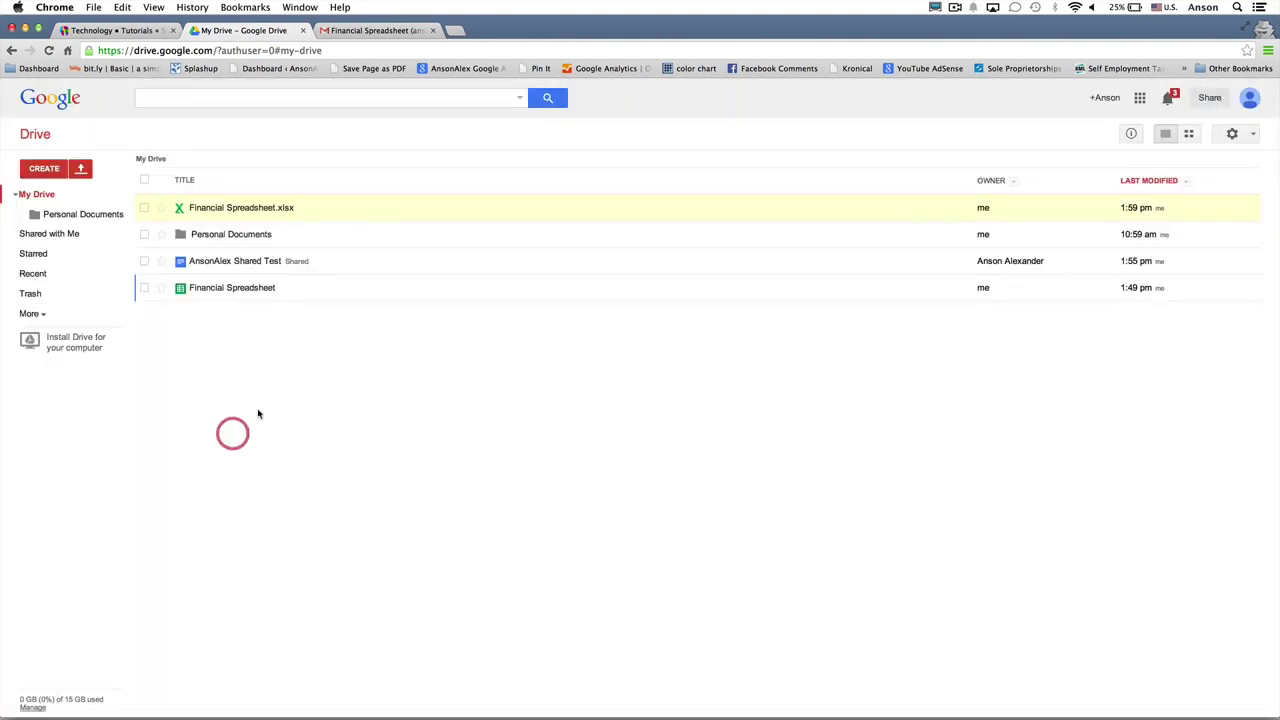
right_click(401, 208)
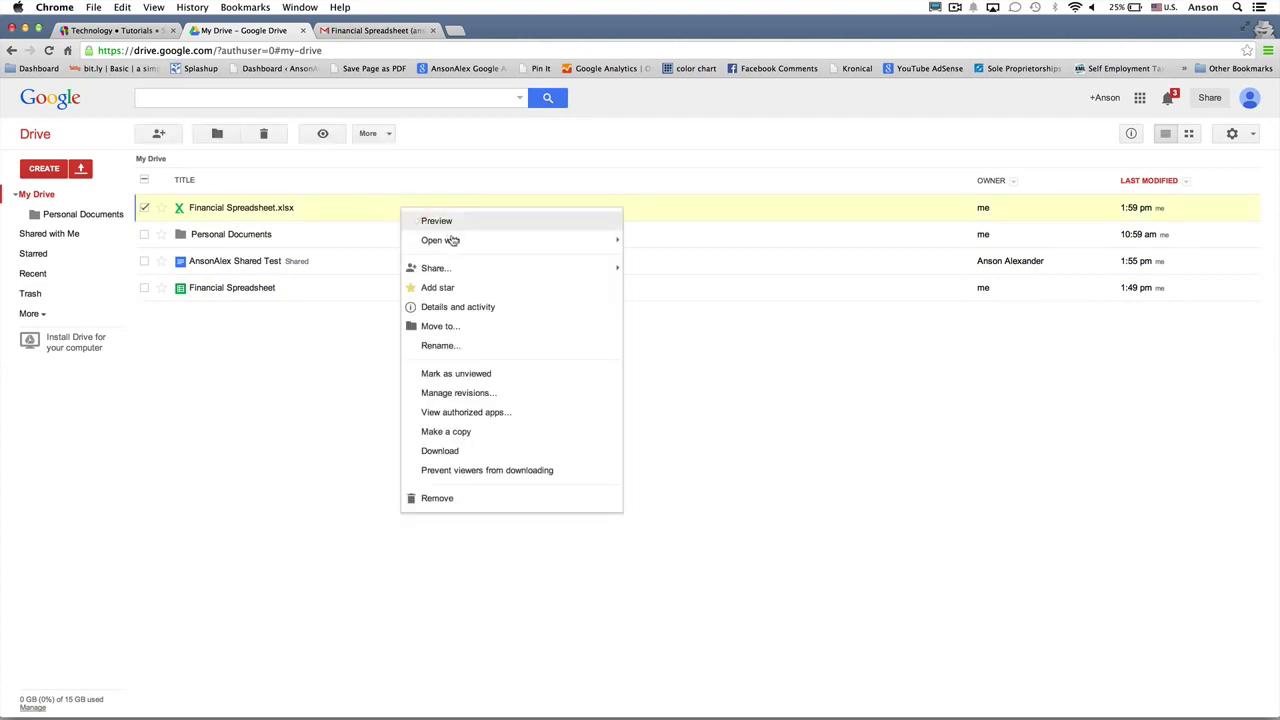
mouse_move(606, 240)
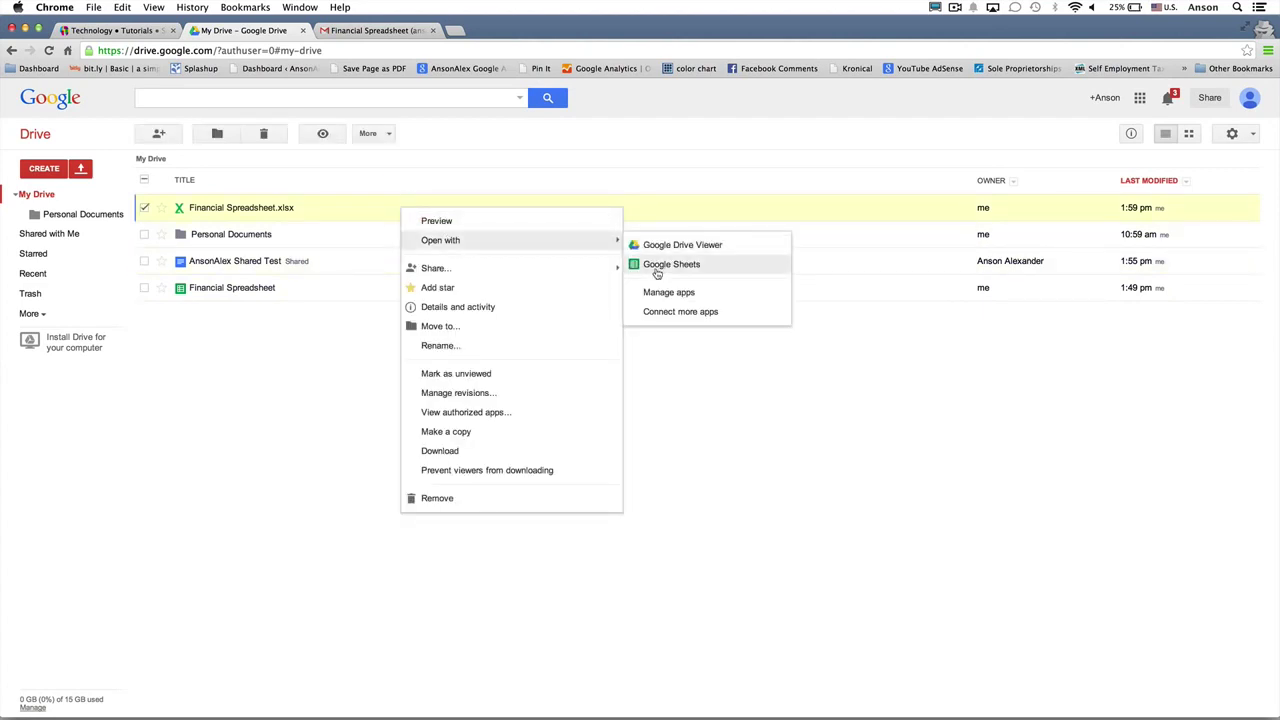
left_click(671, 264)
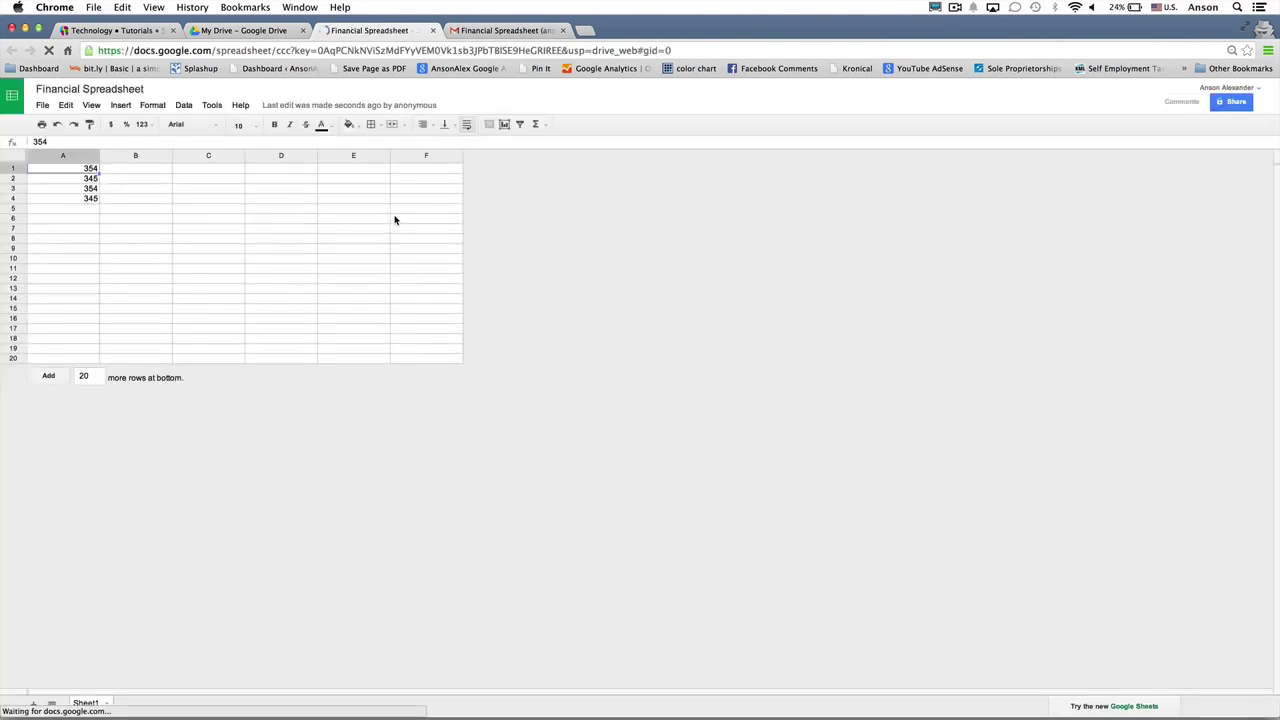
Step: Enter 'dfasdfas' in cell A2, then close both Financial Spreadsheet tabs
left_click(82, 179)
type("d")
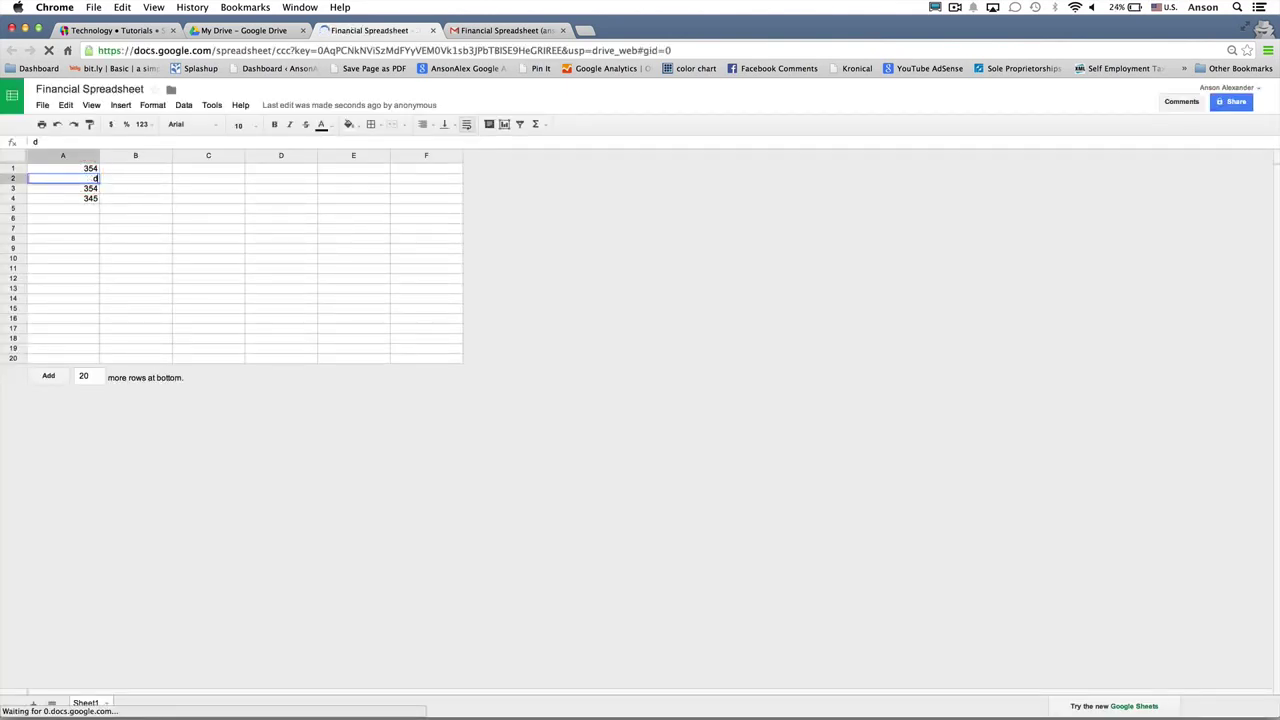
type("fasdfas")
key("Return")
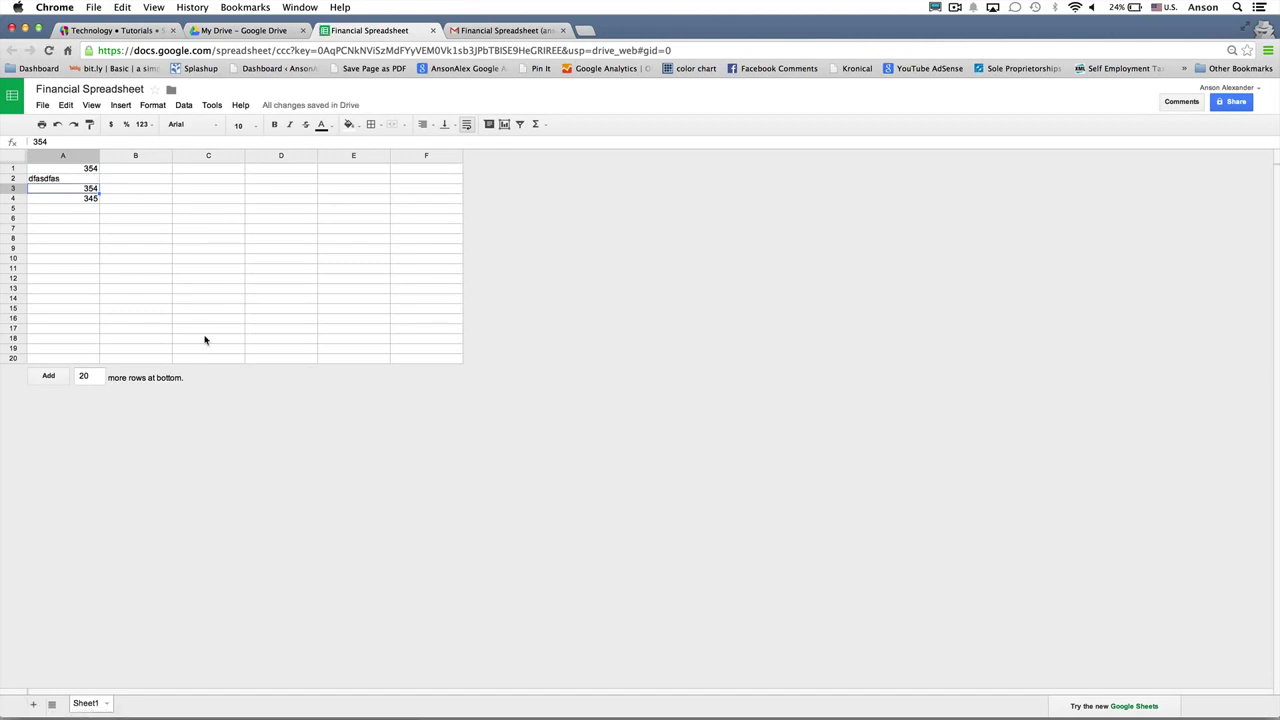
left_click(432, 30)
left_click(432, 30)
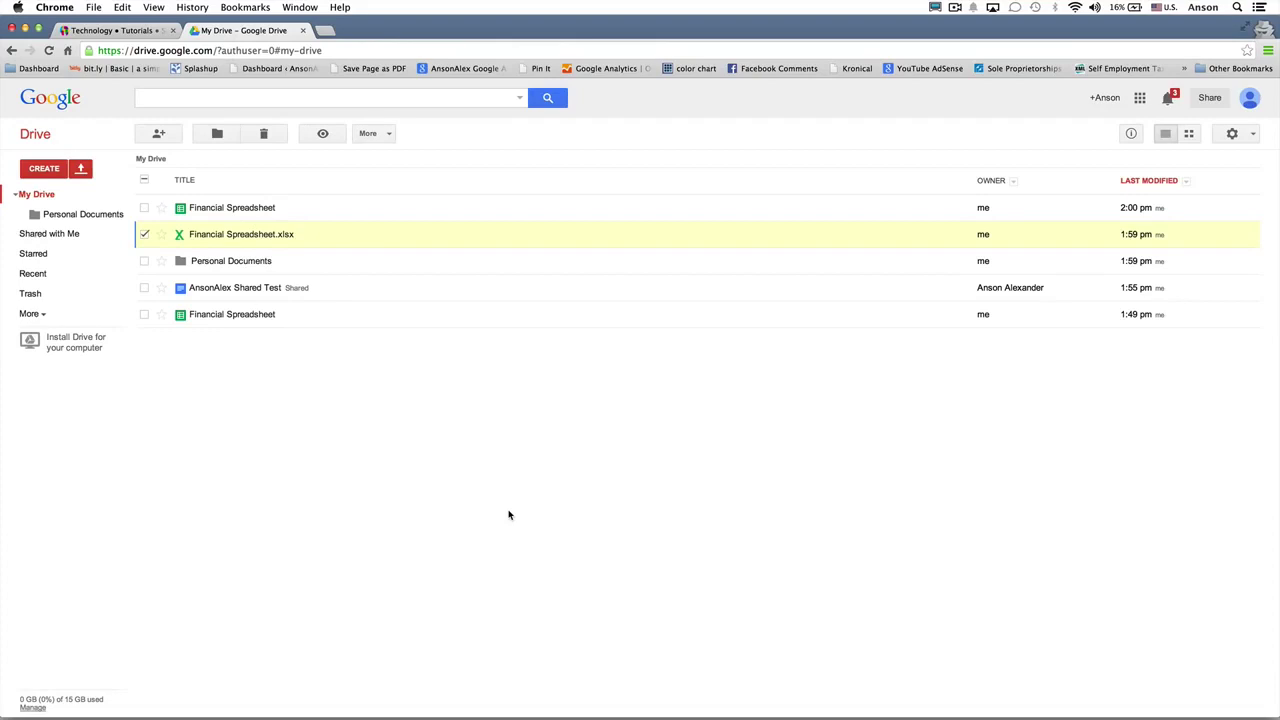
Step: Upload Screen Shot 2014-03-21 at 13.38.13.png from the Desktop into My Drive
left_click(86, 172)
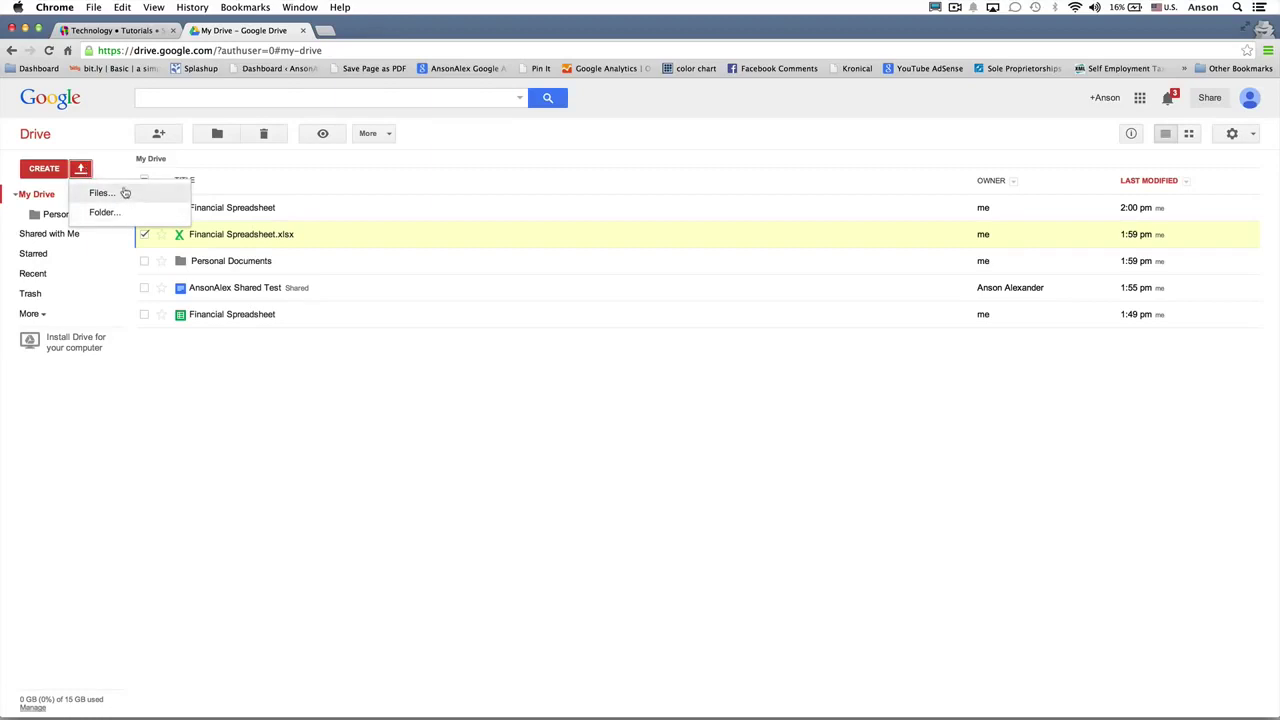
left_click(123, 192)
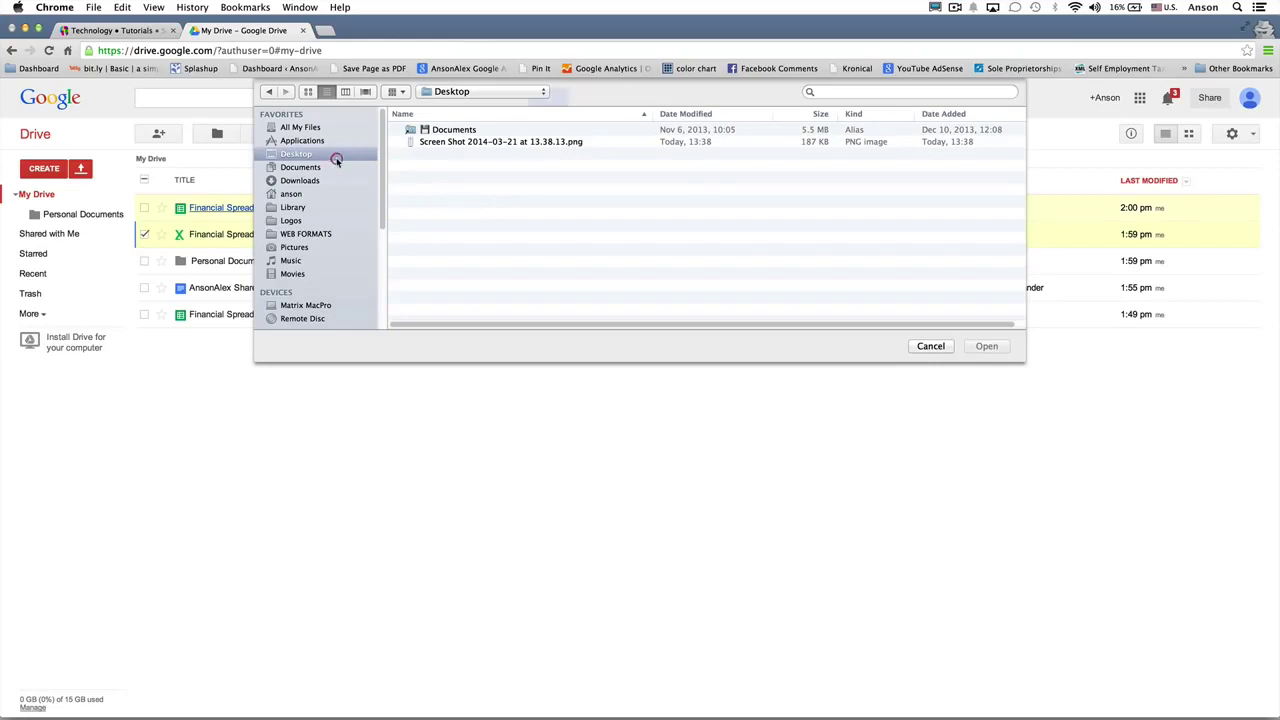
left_click(492, 146)
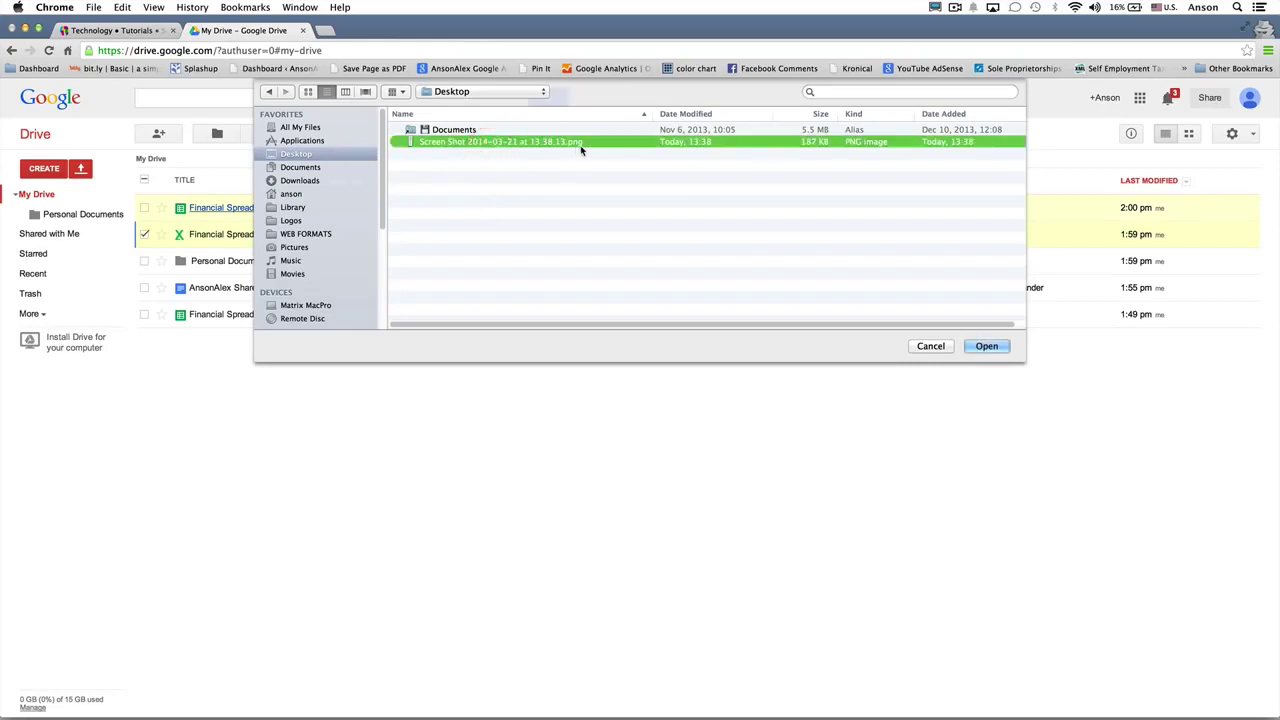
left_click(988, 347)
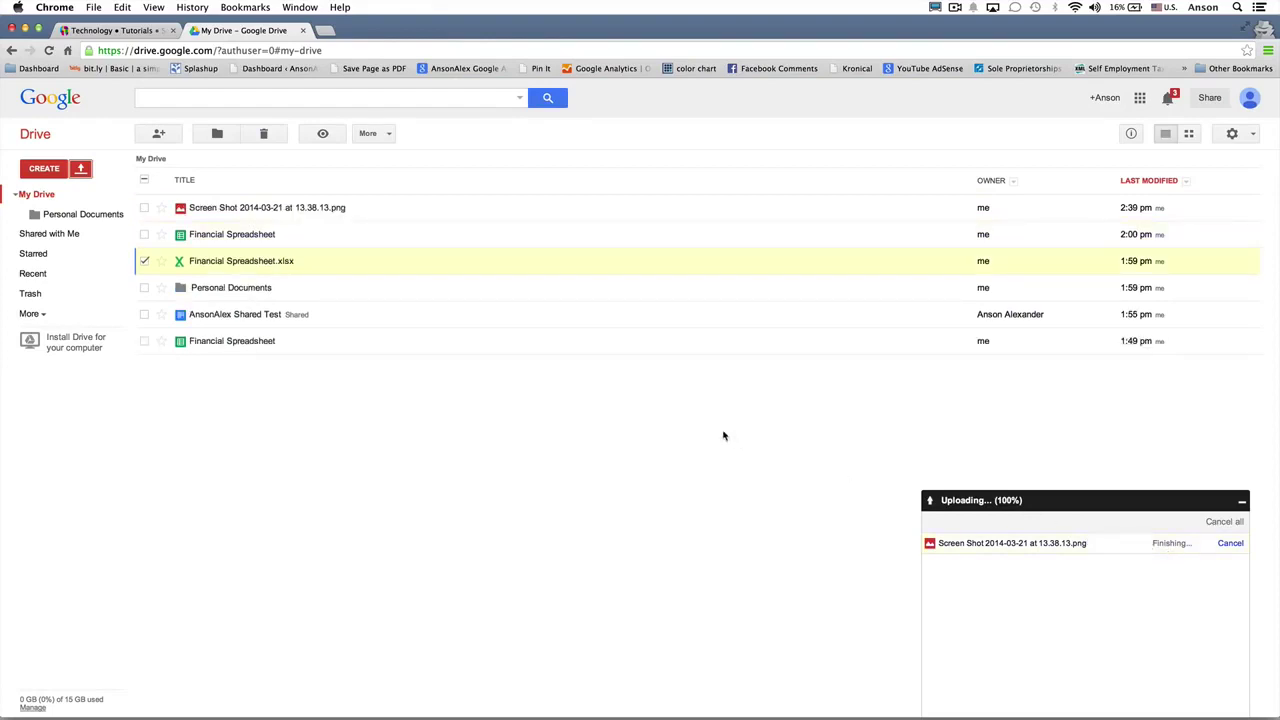
Step: Preview the uploaded screenshot, remove it to the Trash, and go to the ansonalex.com tab
left_click(307, 208)
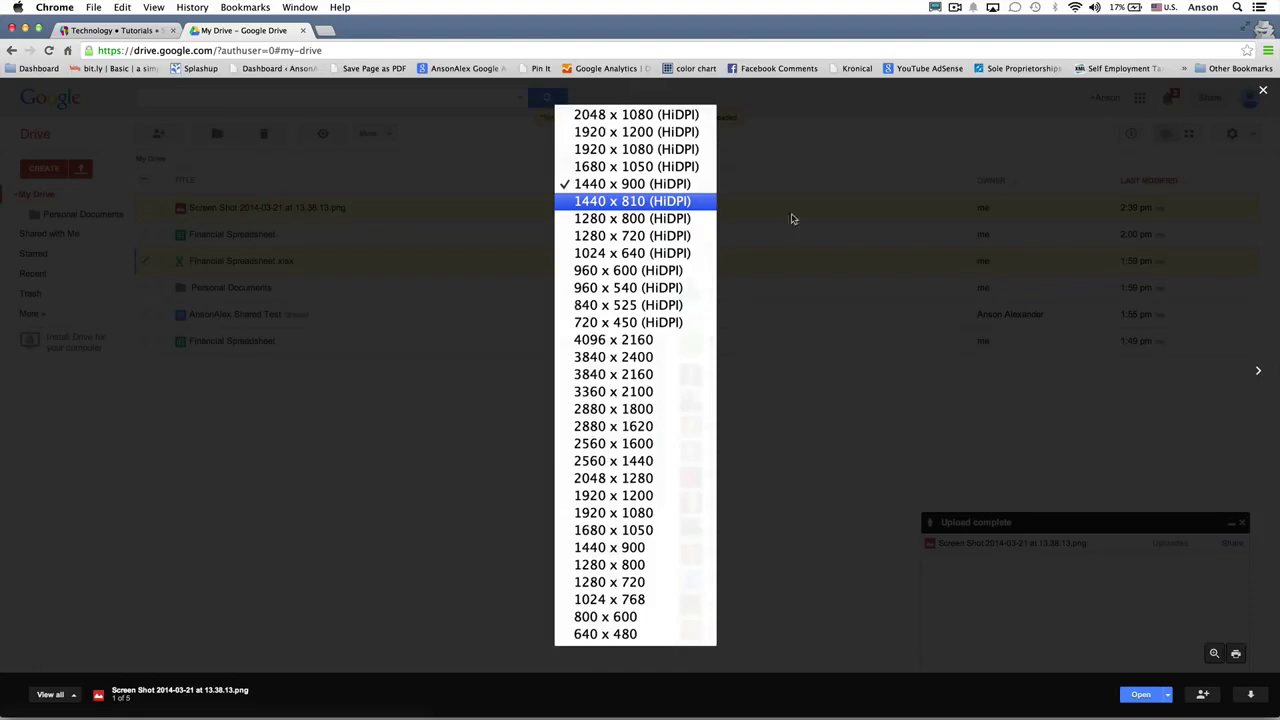
left_click(1262, 93)
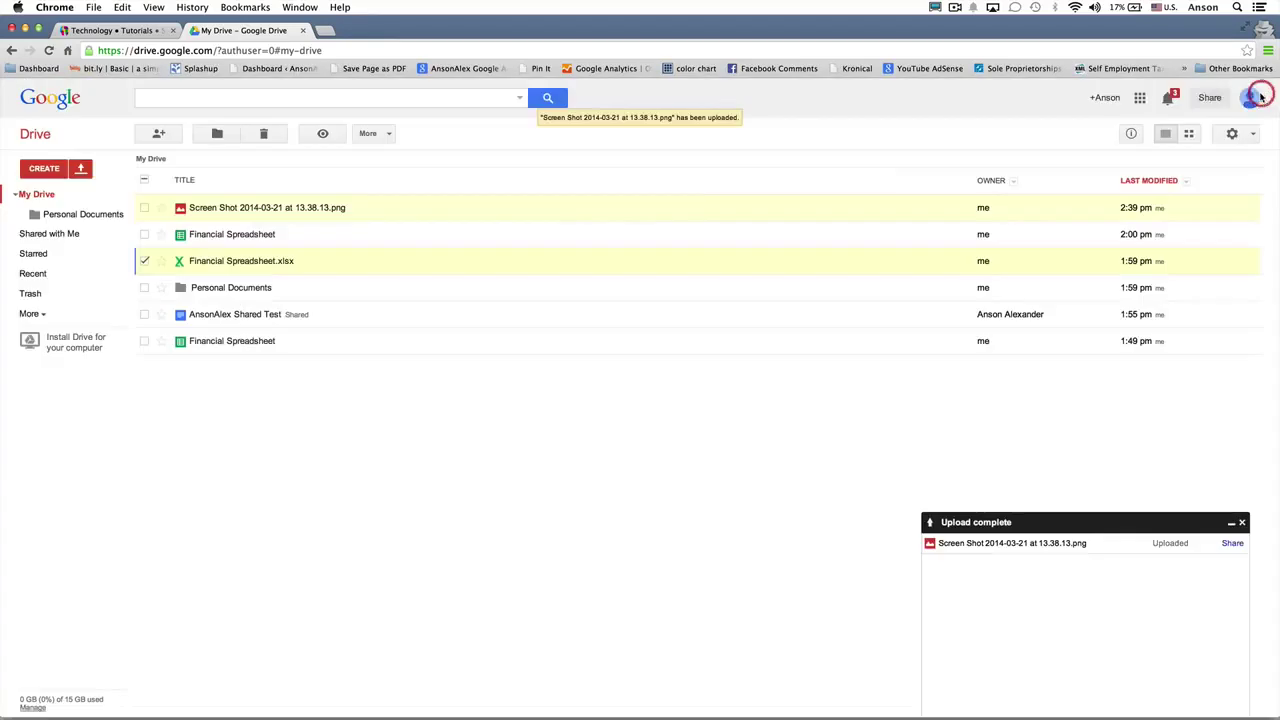
left_click(145, 261)
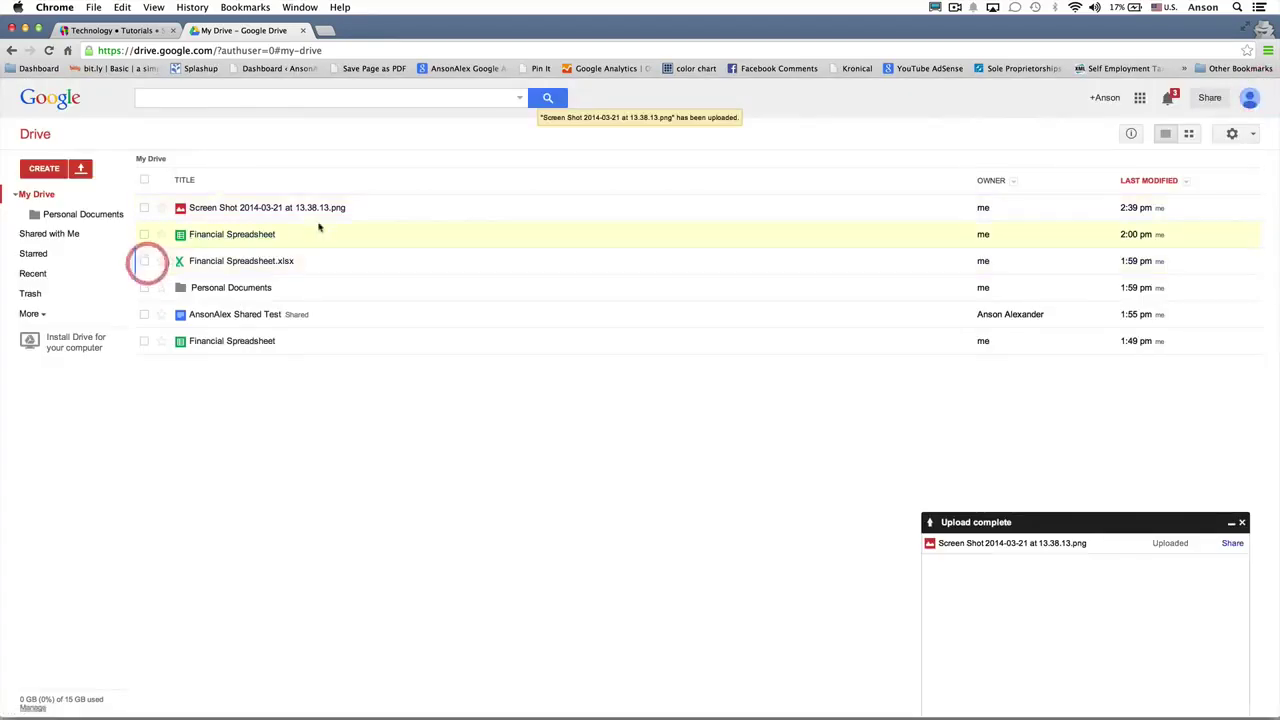
right_click(338, 207)
left_click(380, 503)
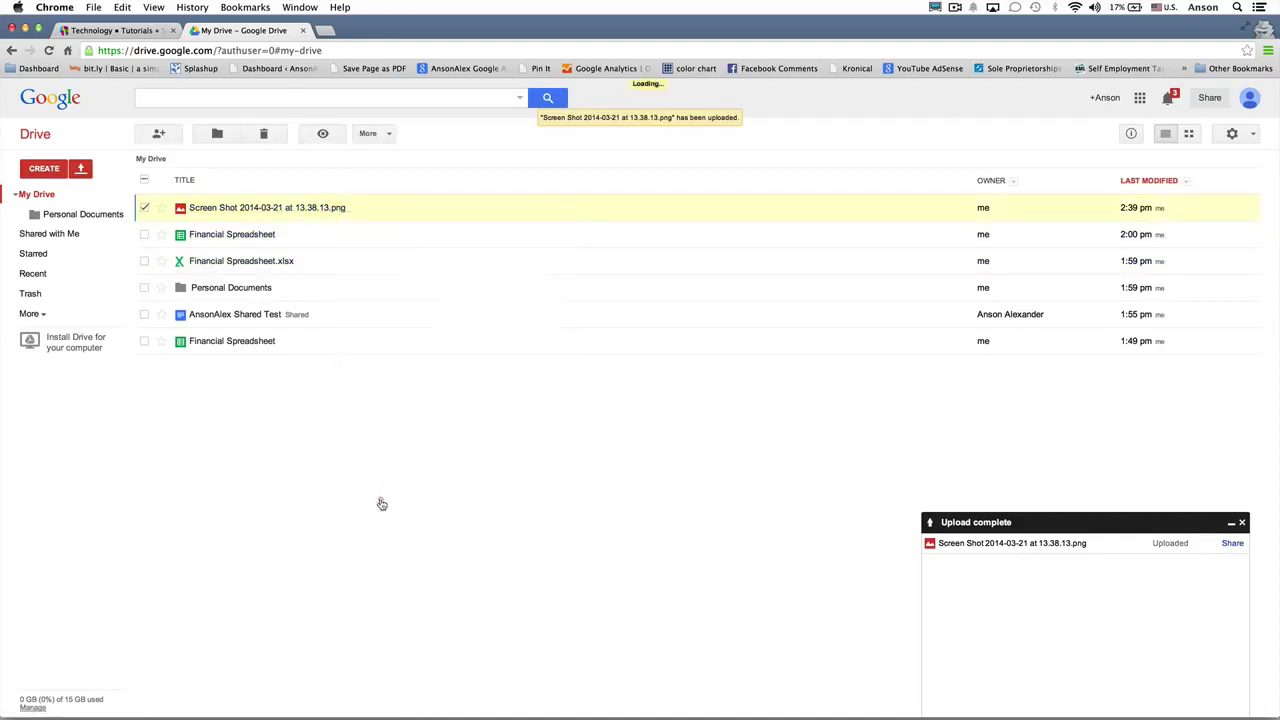
left_click(1242, 523)
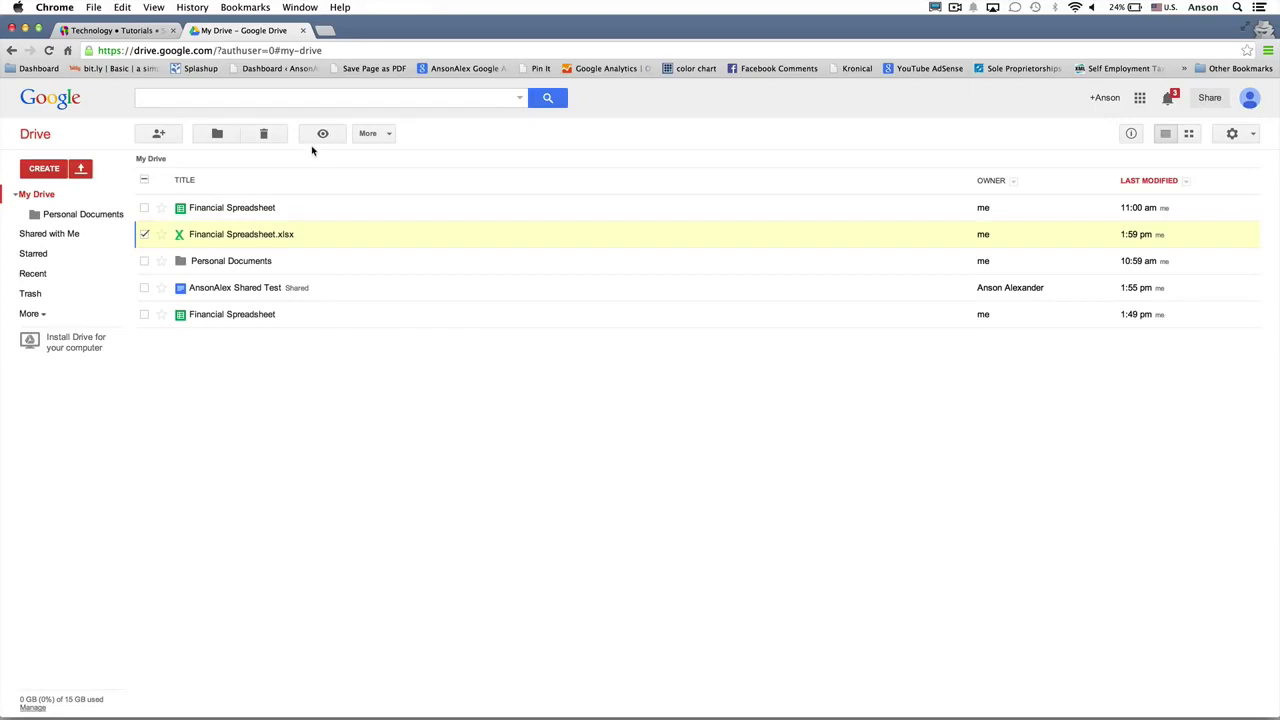
left_click(132, 30)
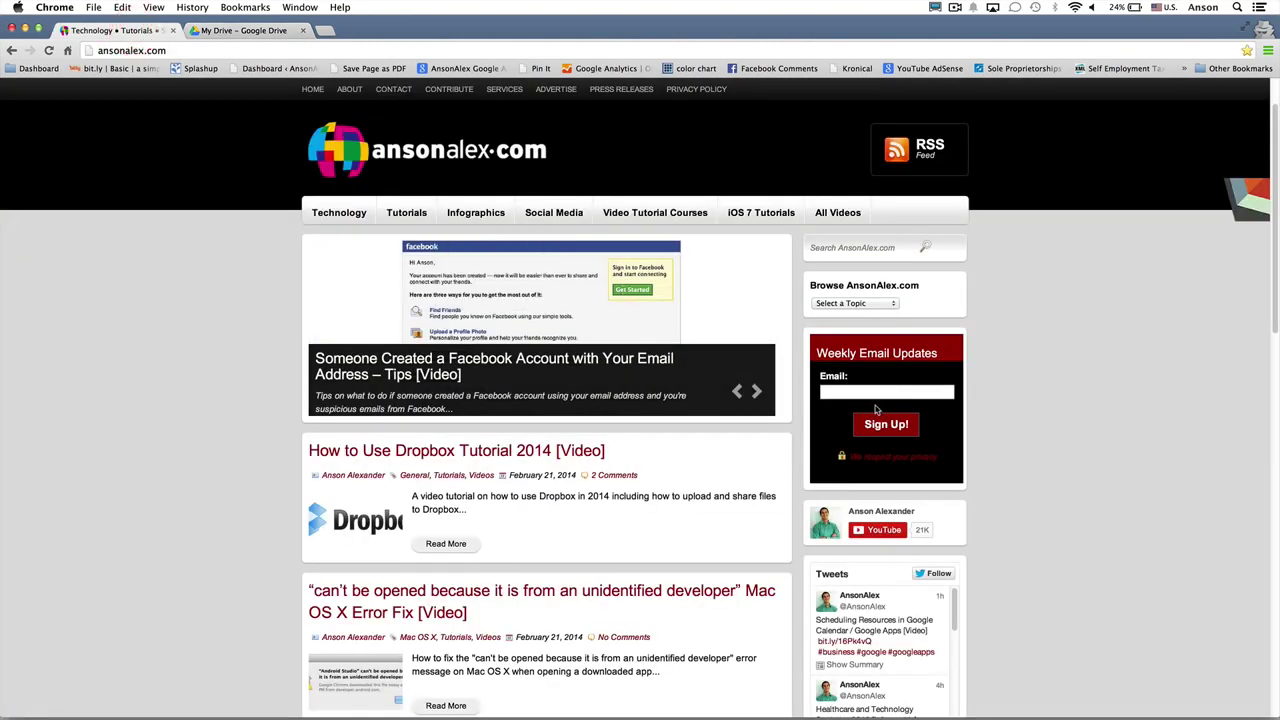